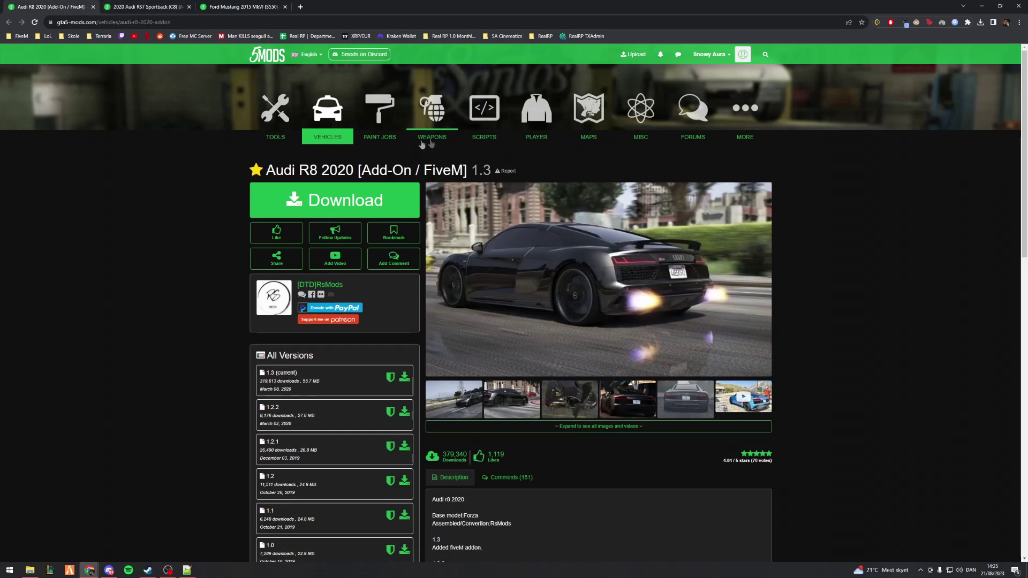
- Compare the Add-On, FiveM and Replace labels in the titles of the Audi R8, Audi RS7 and Ford Mustang mod pages
{"action": "left_click_drag", "start_coordinate": [423, 171], "coordinate": [463, 170]}
{"action": "left_click", "coordinate": [113, 142]}
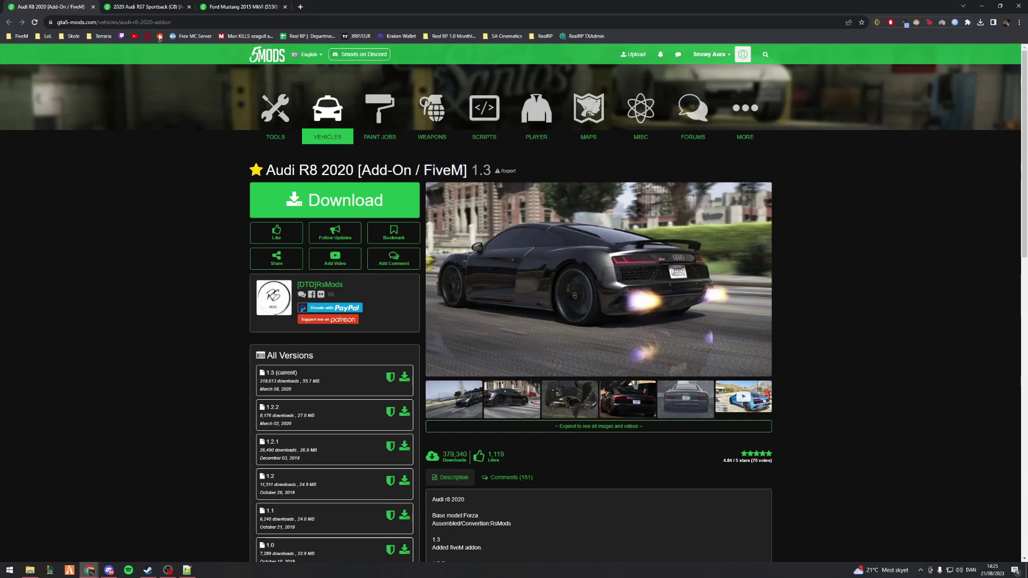
{"action": "left_click", "coordinate": [155, 7]}
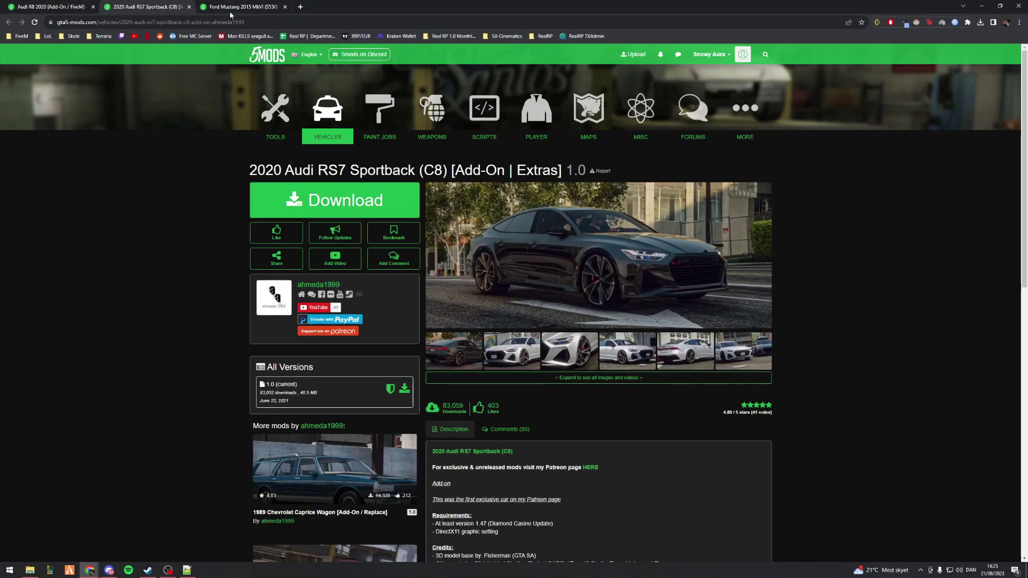
{"action": "left_click_drag", "start_coordinate": [455, 171], "coordinate": [505, 171]}
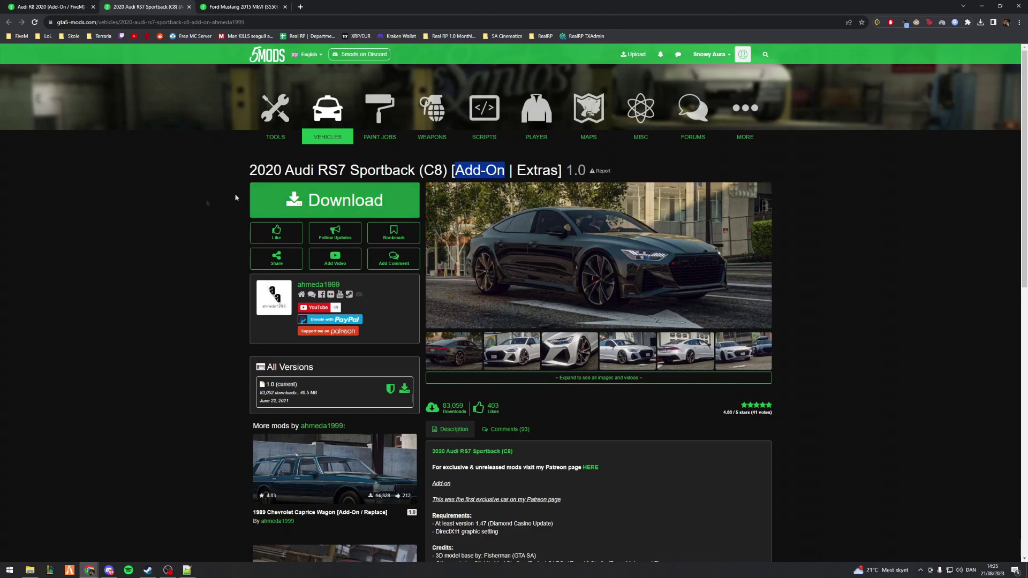
{"action": "key", "text": "ctrl+Tab"}
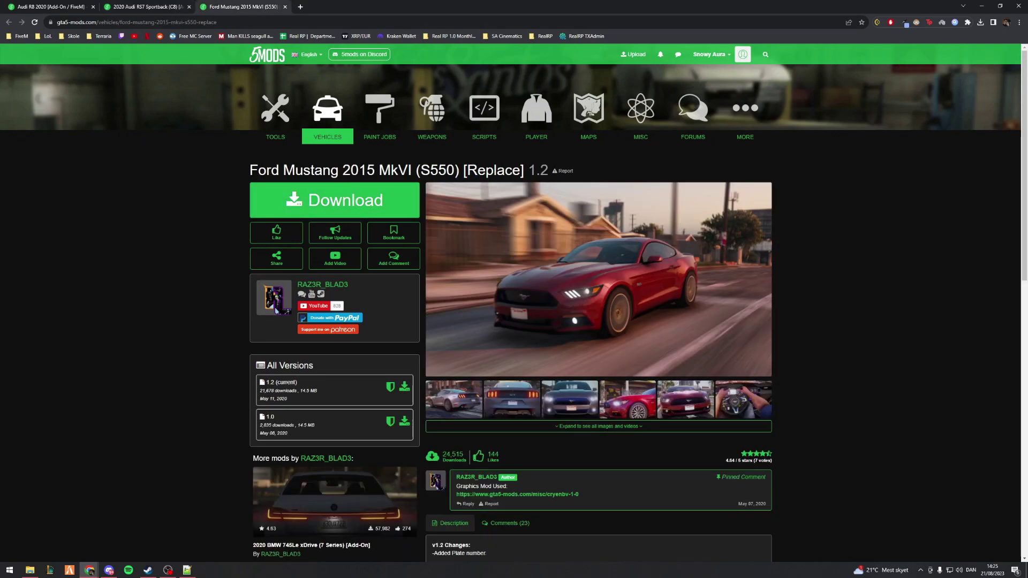
{"action": "left_click_drag", "start_coordinate": [422, 171], "coordinate": [448, 170]}
{"action": "left_click", "coordinate": [216, 300]}
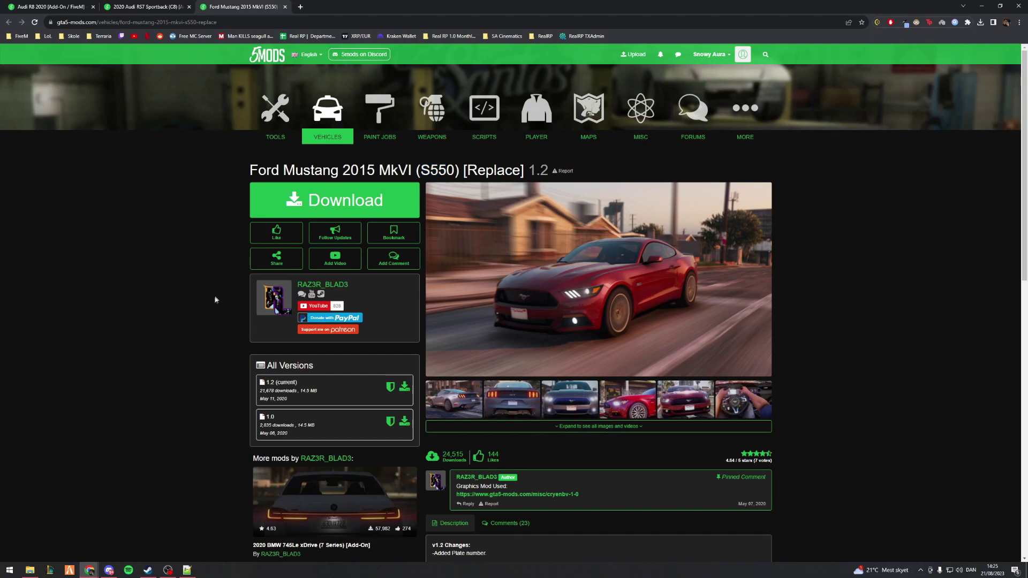
{"action": "left_click_drag", "start_coordinate": [468, 170], "coordinate": [521, 170]}
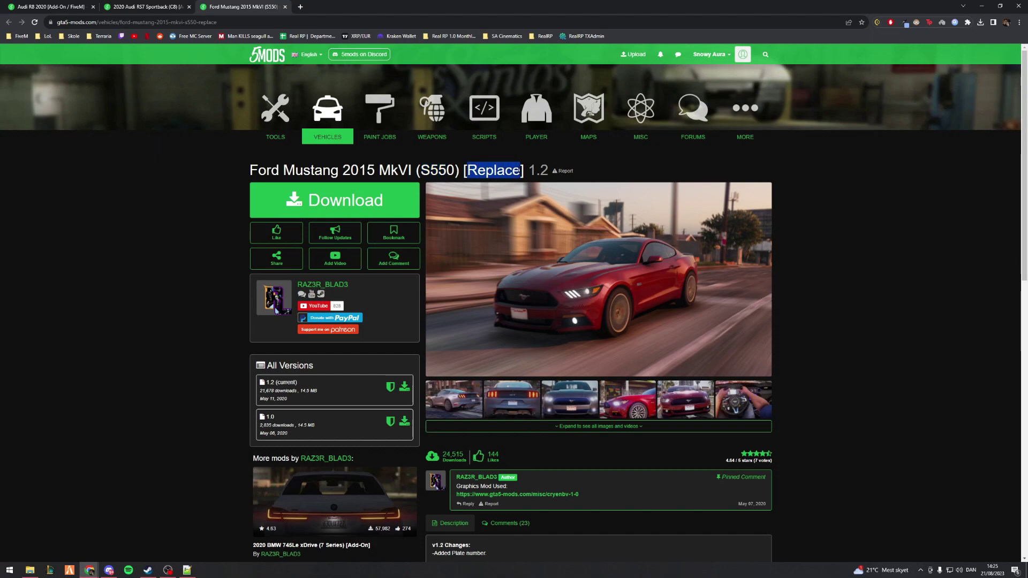
{"action": "left_click", "coordinate": [195, 253]}
- Download the Audi R8 2020 mod archive to the Desktop, open it and dismiss the WinRAR licence notice
{"action": "left_click", "coordinate": [80, 13]}
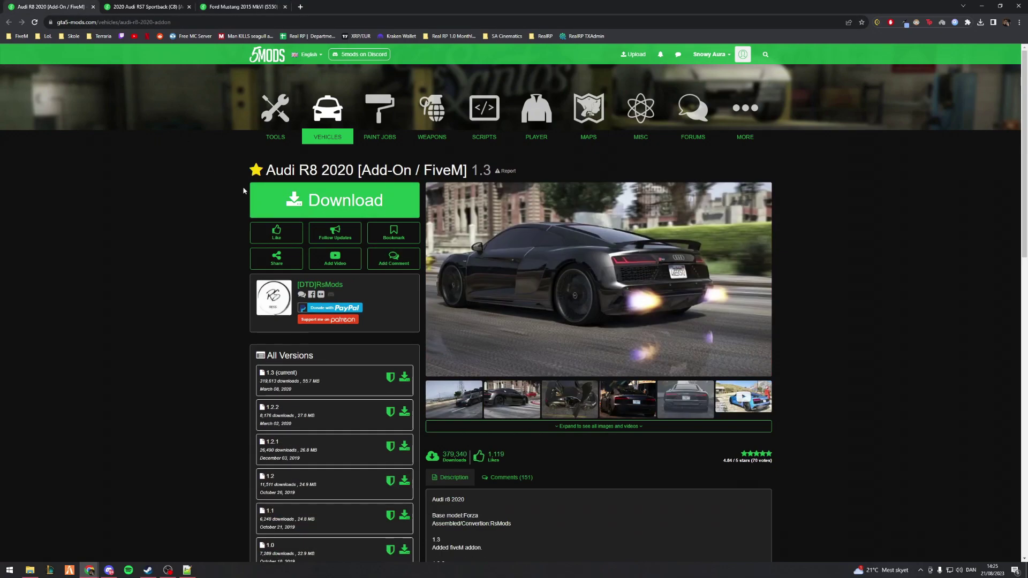
{"action": "left_click", "coordinate": [261, 202]}
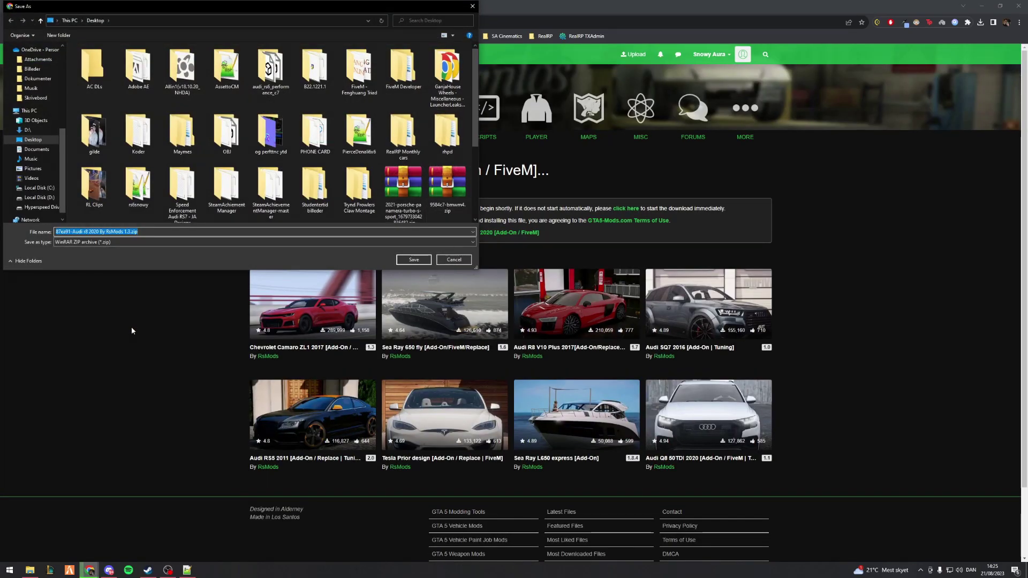
{"action": "left_click", "coordinate": [414, 259]}
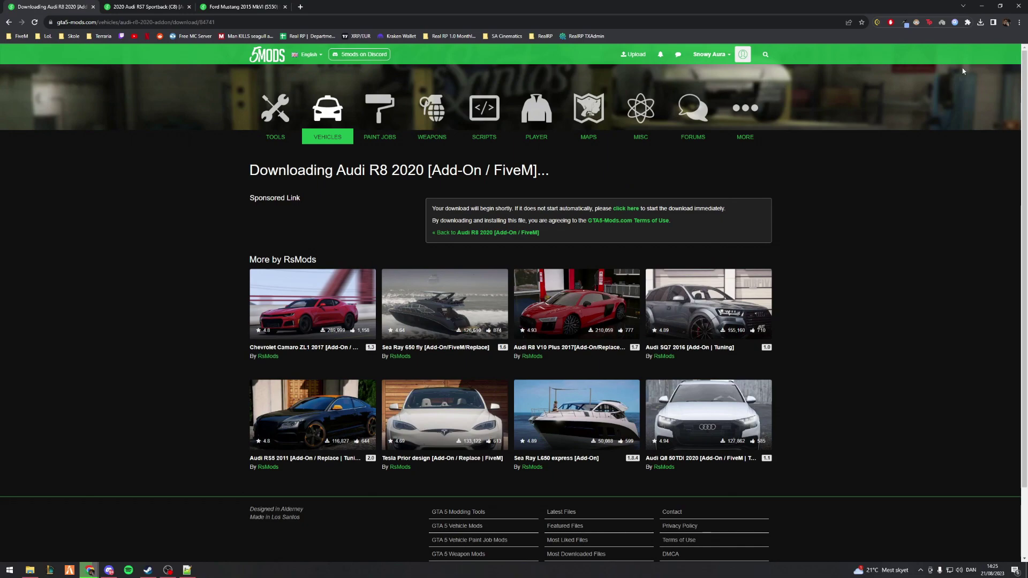
{"action": "left_click", "coordinate": [936, 46]}
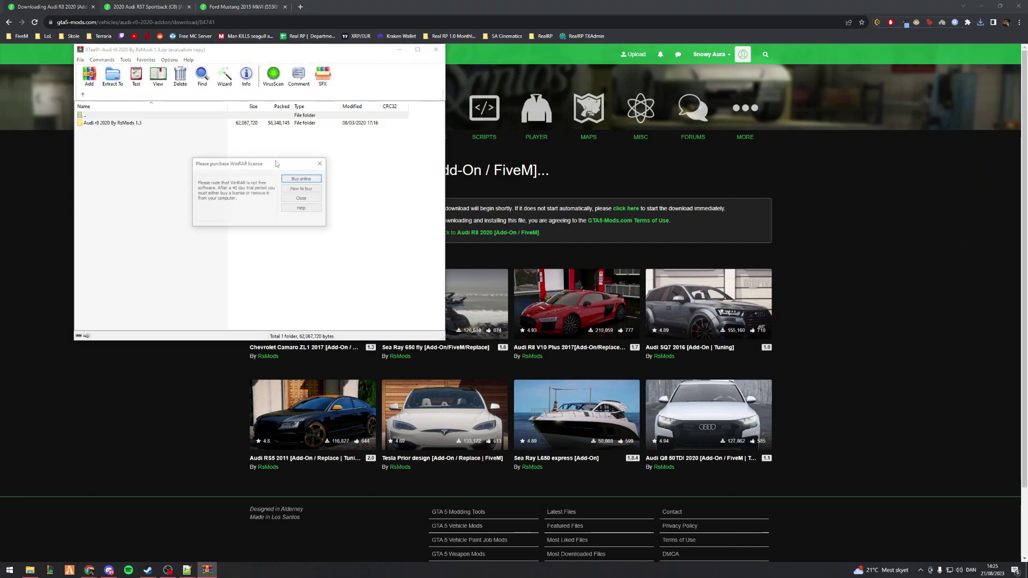
{"action": "left_click", "coordinate": [323, 160]}
- Open the r820 folder inside the Audi R8 archive's FiveM add-on folder and check its stream folder and meta files
{"action": "double_click", "coordinate": [100, 125]}
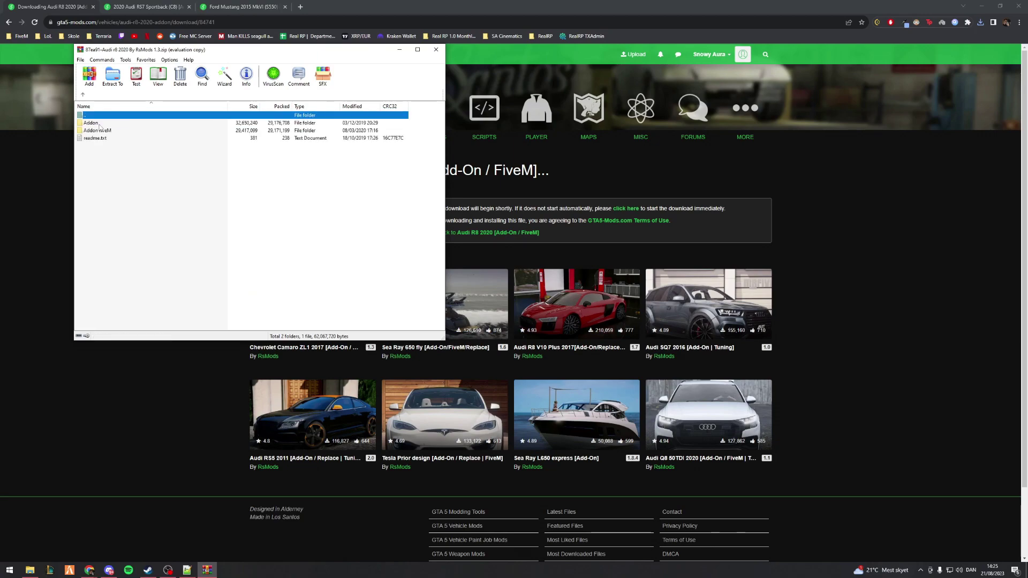
{"action": "double_click", "coordinate": [99, 118]}
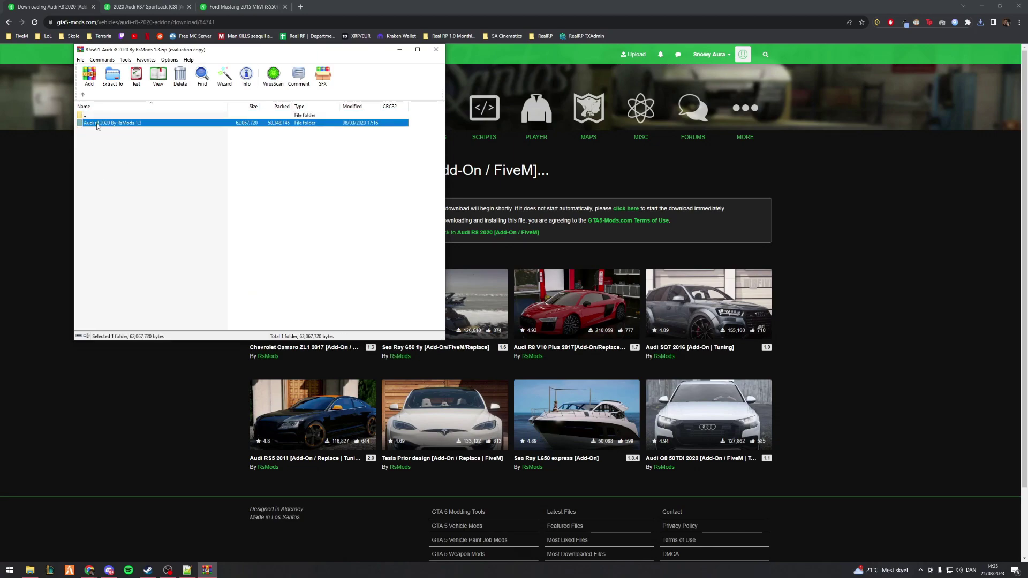
{"action": "double_click", "coordinate": [100, 121]}
{"action": "double_click", "coordinate": [93, 131]}
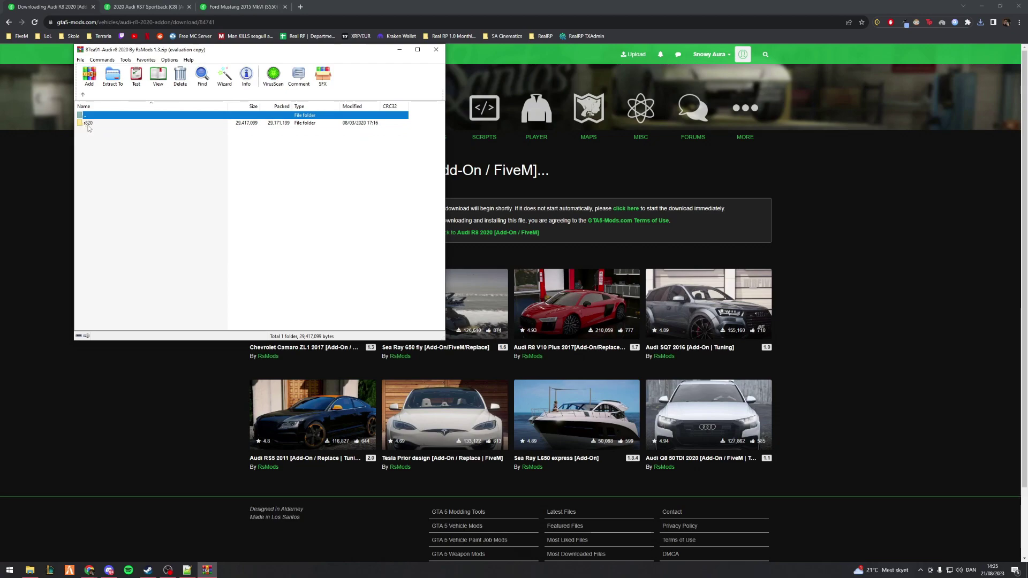
{"action": "double_click", "coordinate": [88, 124]}
{"action": "left_click_drag", "start_coordinate": [197, 209], "coordinate": [102, 123]}
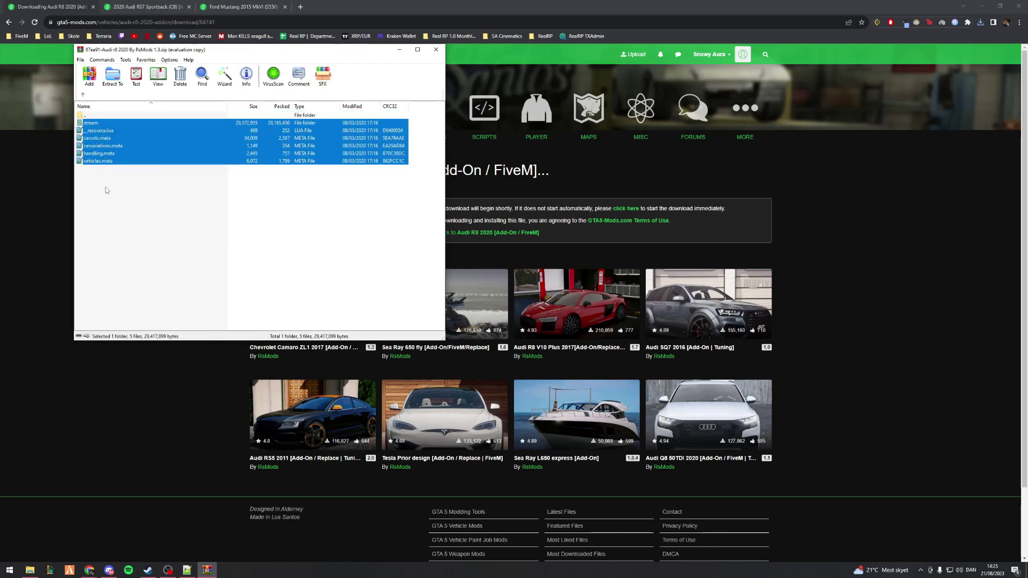
{"action": "left_click", "coordinate": [107, 190]}
- Extract the r820 folder from the archive into the [cars] folder under the FiveM_Server resources
{"action": "left_click", "coordinate": [30, 570]}
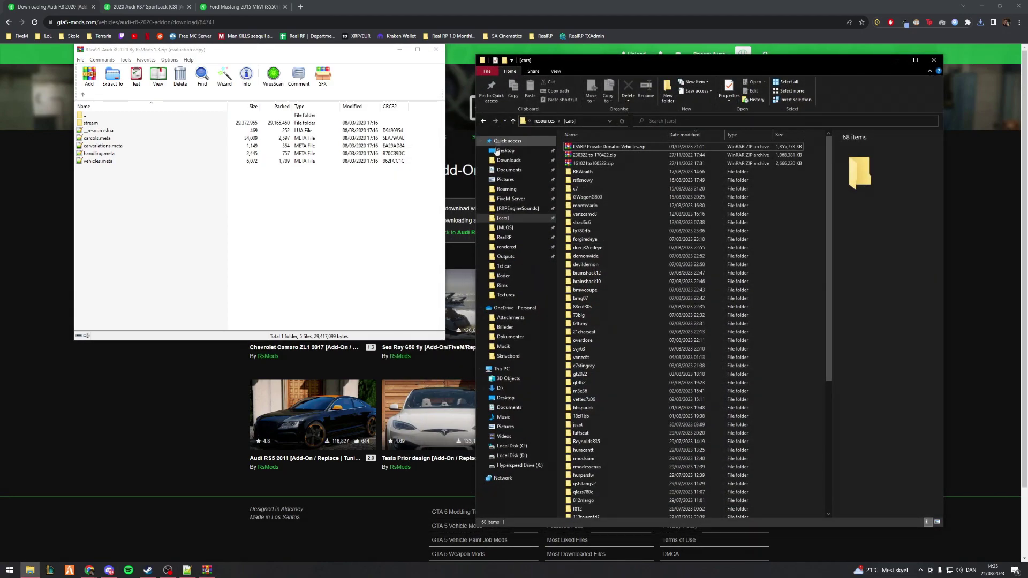
{"action": "left_click", "coordinate": [545, 122]}
{"action": "left_click", "coordinate": [545, 122]}
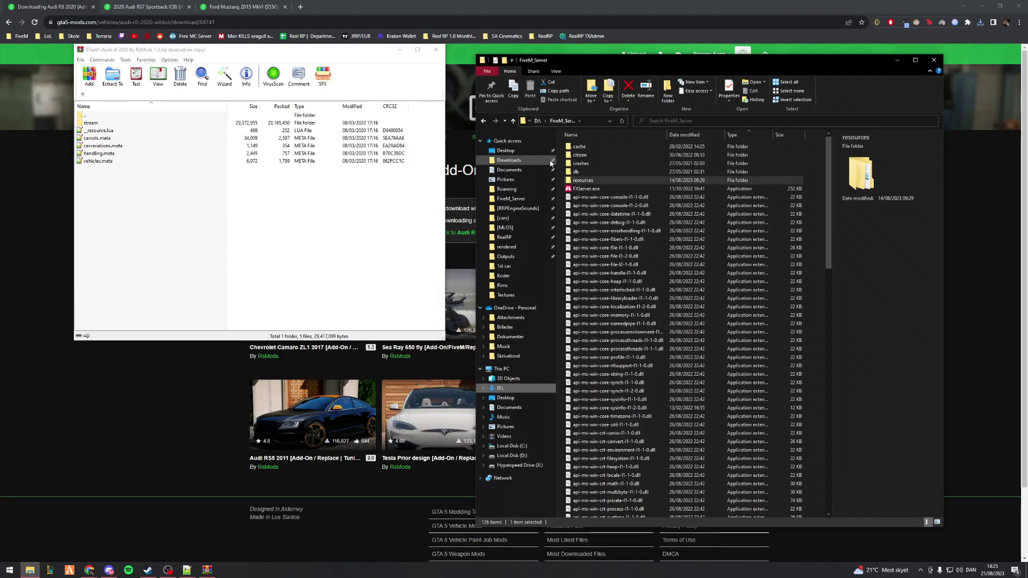
{"action": "double_click", "coordinate": [585, 182]}
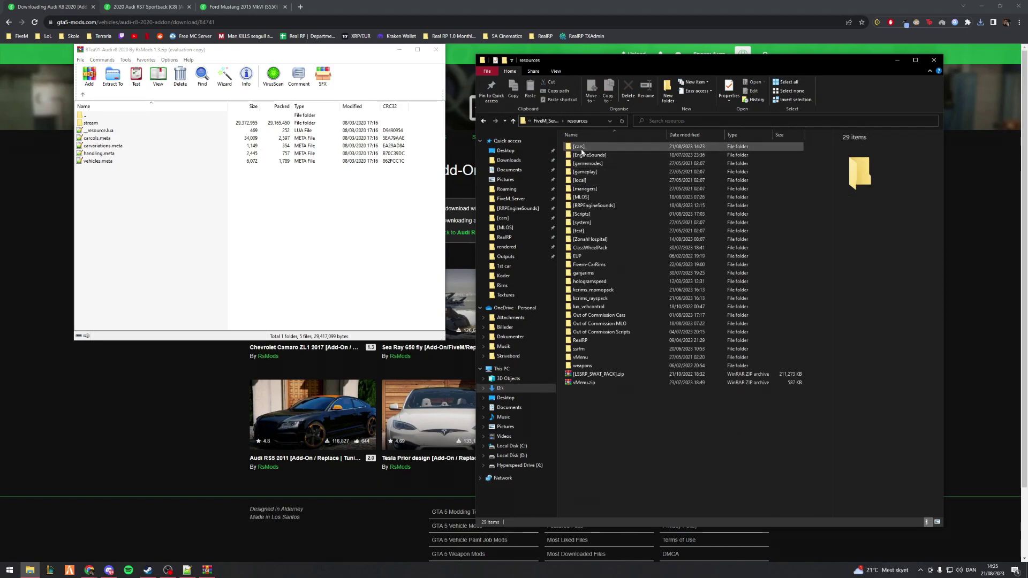
{"action": "double_click", "coordinate": [581, 147]}
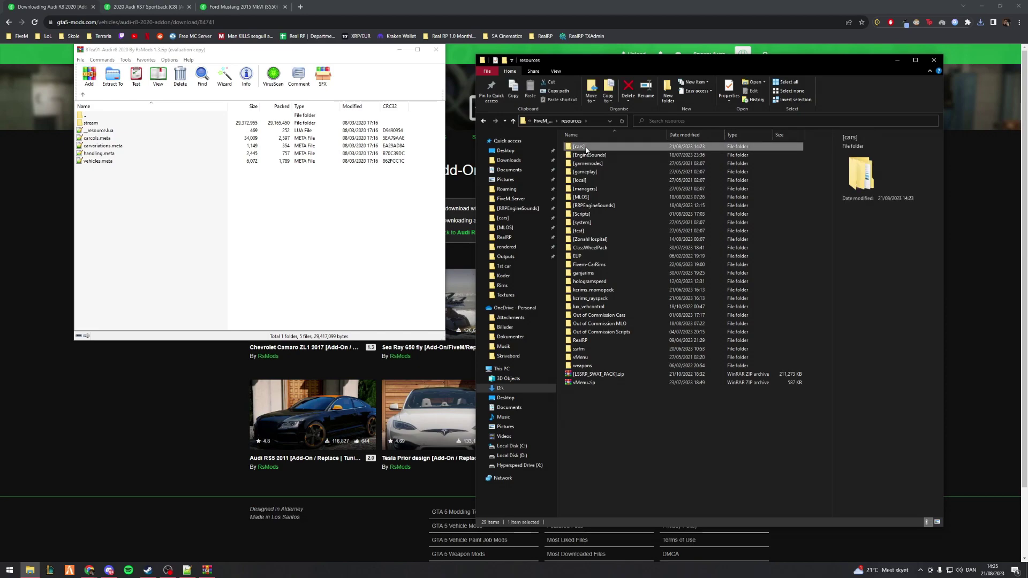
{"action": "double_click", "coordinate": [88, 117]}
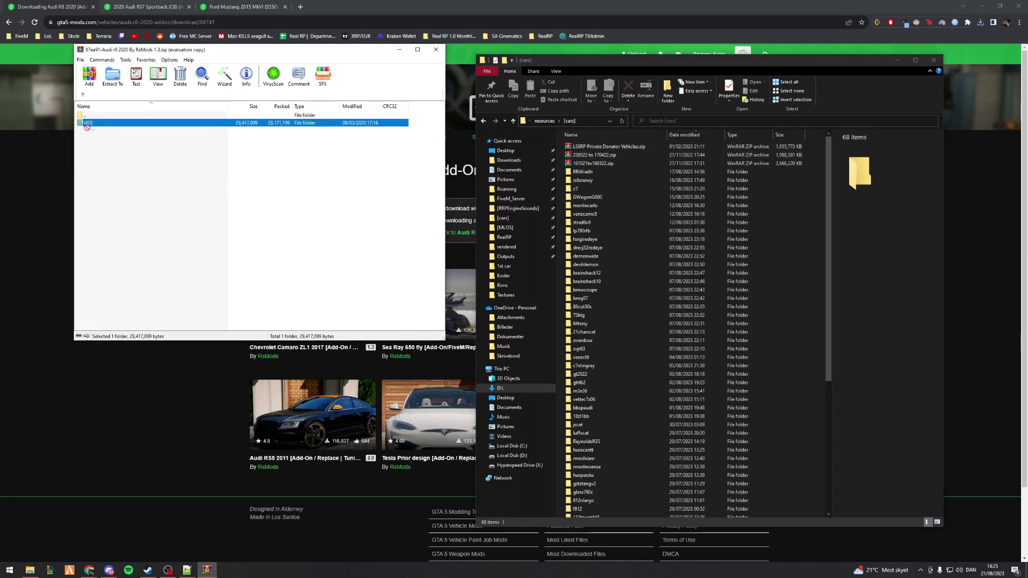
{"action": "left_click_drag", "start_coordinate": [86, 126], "coordinate": [759, 292]}
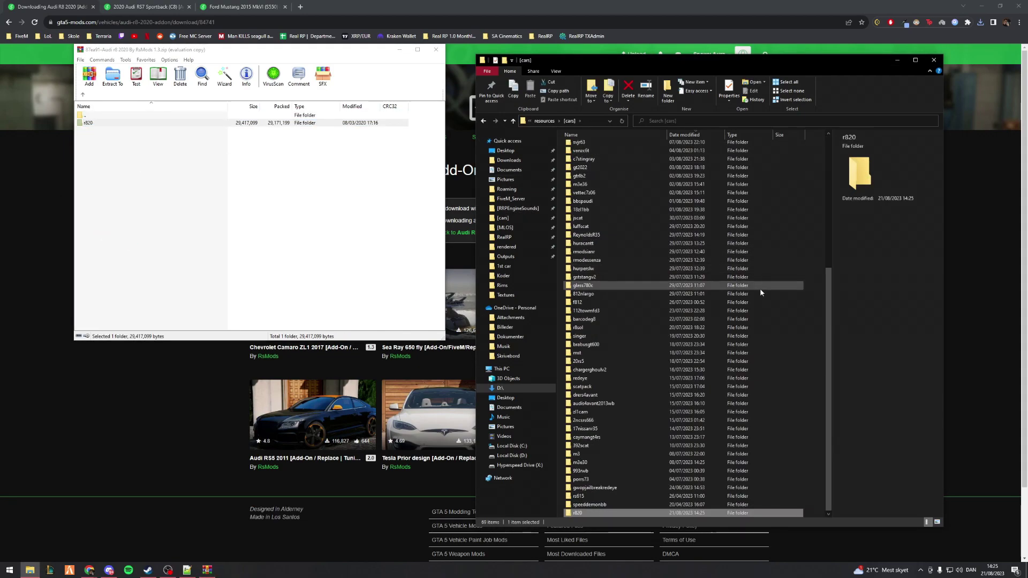
- Check the files in the extracted r820 folder, return to the [cars] folder and close the Audi R8 archive
{"action": "double_click", "coordinate": [578, 514]}
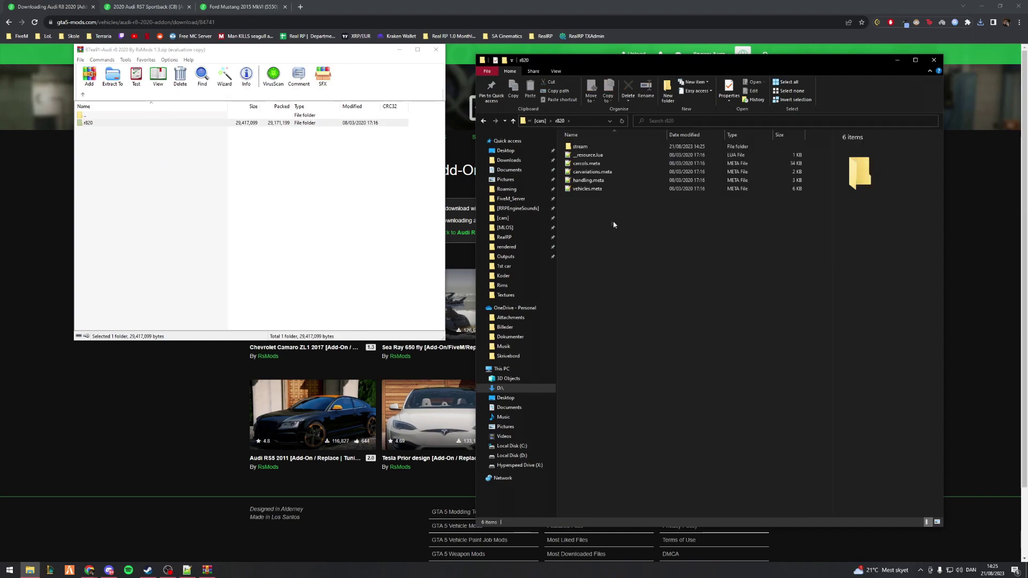
{"action": "left_click_drag", "start_coordinate": [682, 250], "coordinate": [576, 141]}
{"action": "left_click_drag", "start_coordinate": [620, 250], "coordinate": [562, 132]}
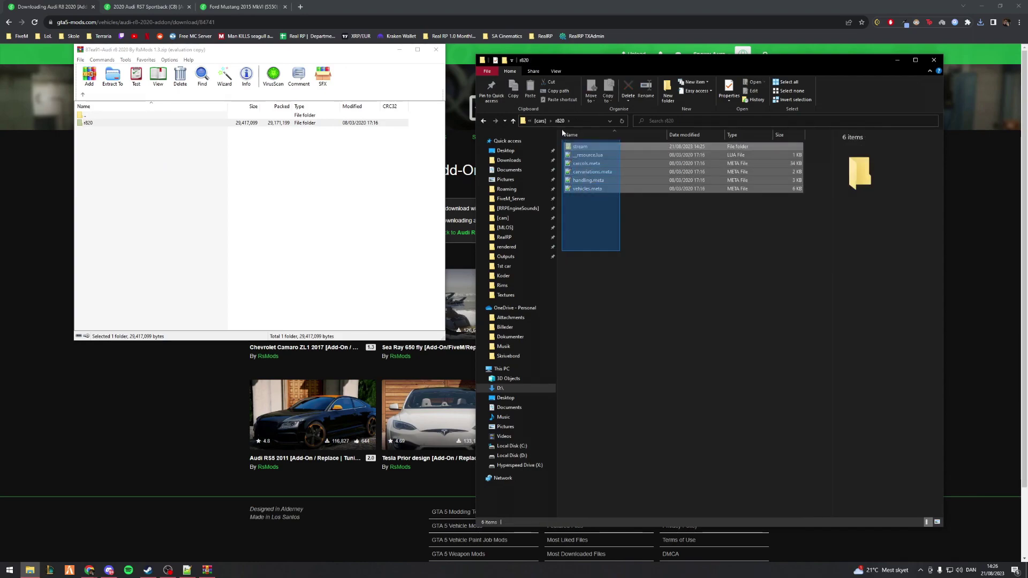
{"action": "left_click", "coordinate": [601, 231]}
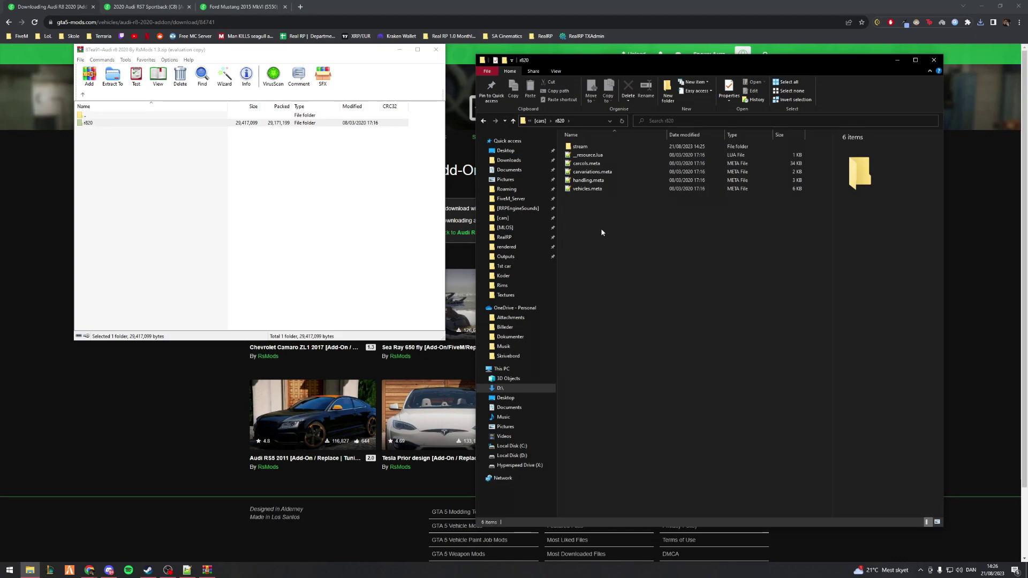
{"action": "key", "text": "alt+Left"}
{"action": "left_click", "coordinate": [320, 153]}
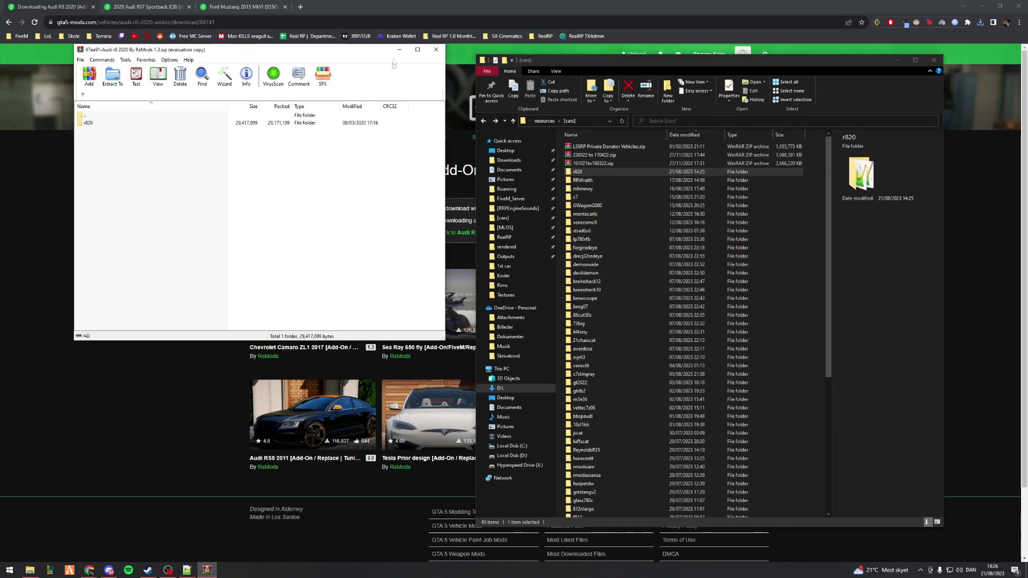
{"action": "left_click", "coordinate": [436, 50]}
- Download the 2020 Audi RS7 Sportback (C8) mod archive to the Desktop, open it and dismiss the licence notice
{"action": "left_click", "coordinate": [142, 7]}
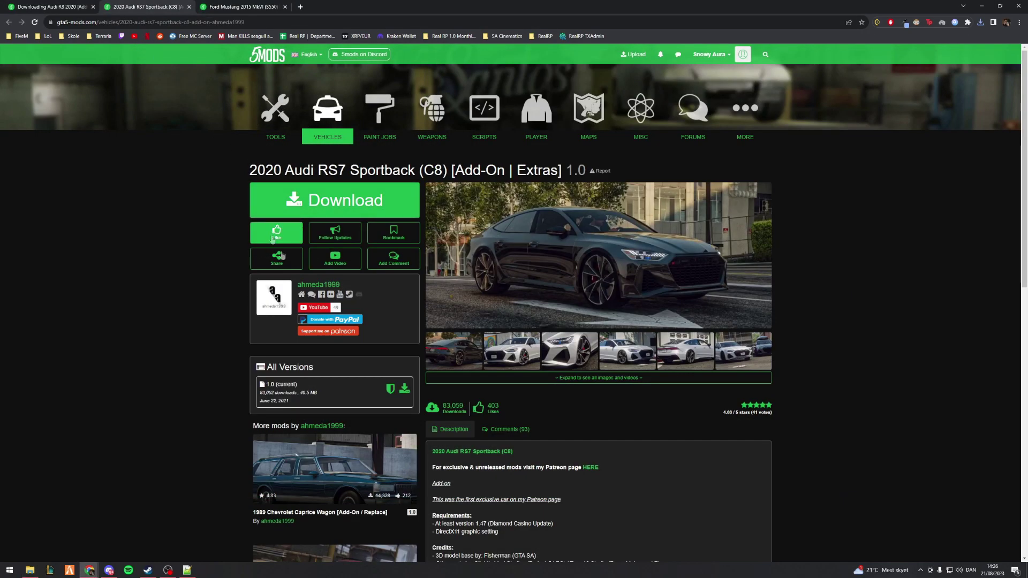
{"action": "left_click", "coordinate": [306, 210]}
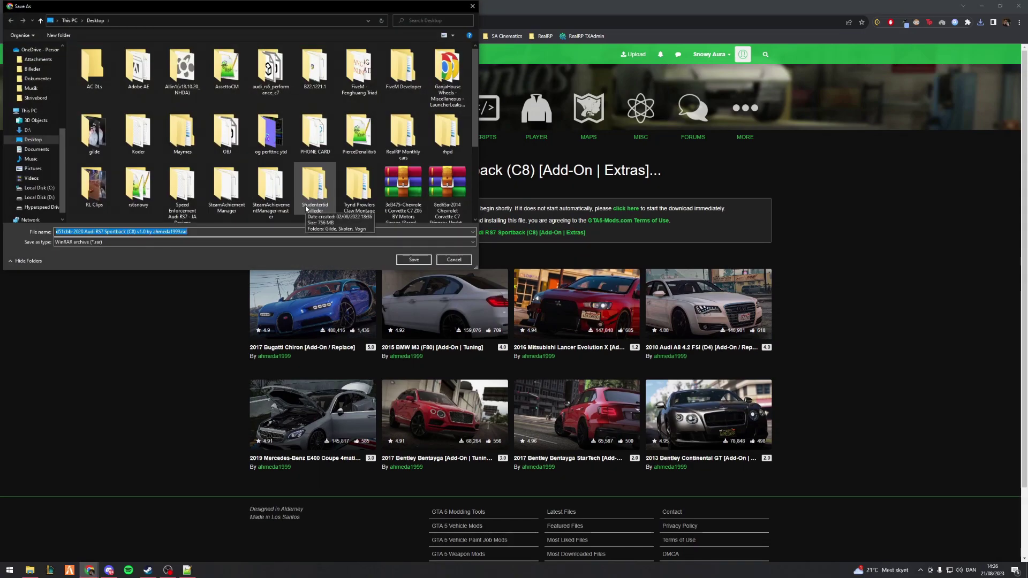
{"action": "key", "text": "Return"}
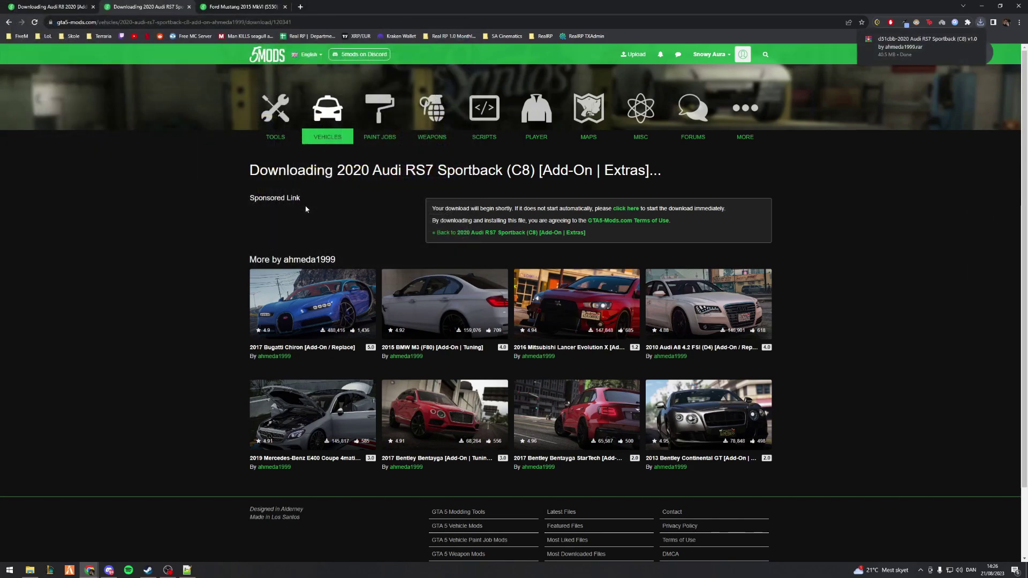
{"action": "left_click", "coordinate": [883, 55]}
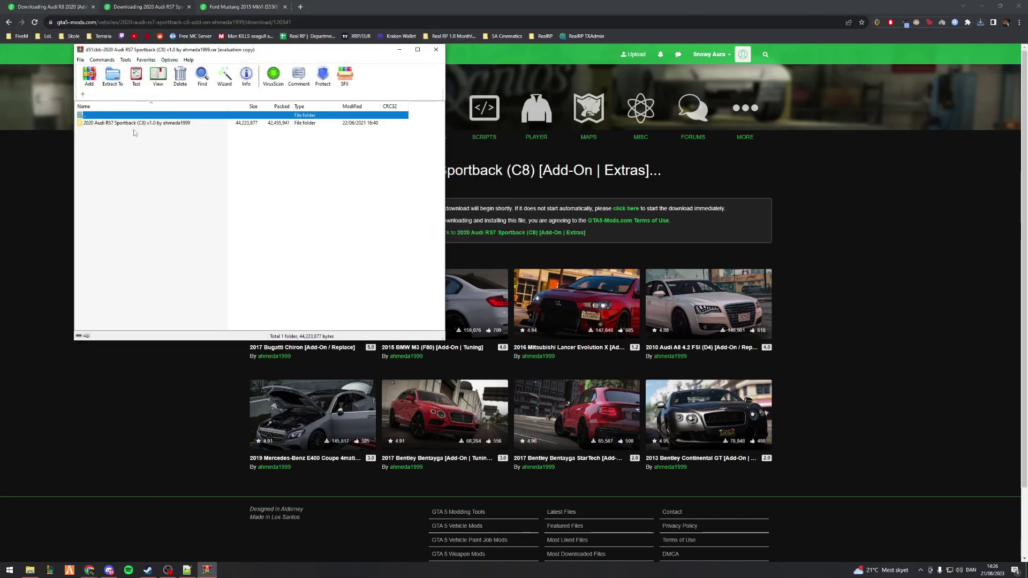
{"action": "left_click", "coordinate": [301, 197]}
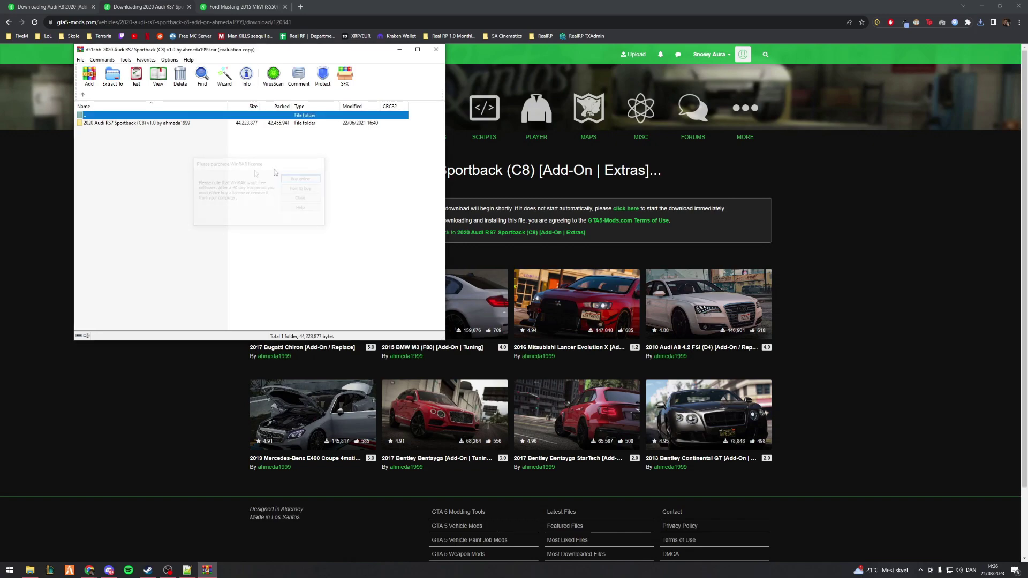
- Open the dlc.rpf file from the Audi RS7 archive's Add-on folder in OpenIV
{"action": "left_click", "coordinate": [132, 122]}
{"action": "double_click", "coordinate": [131, 124]}
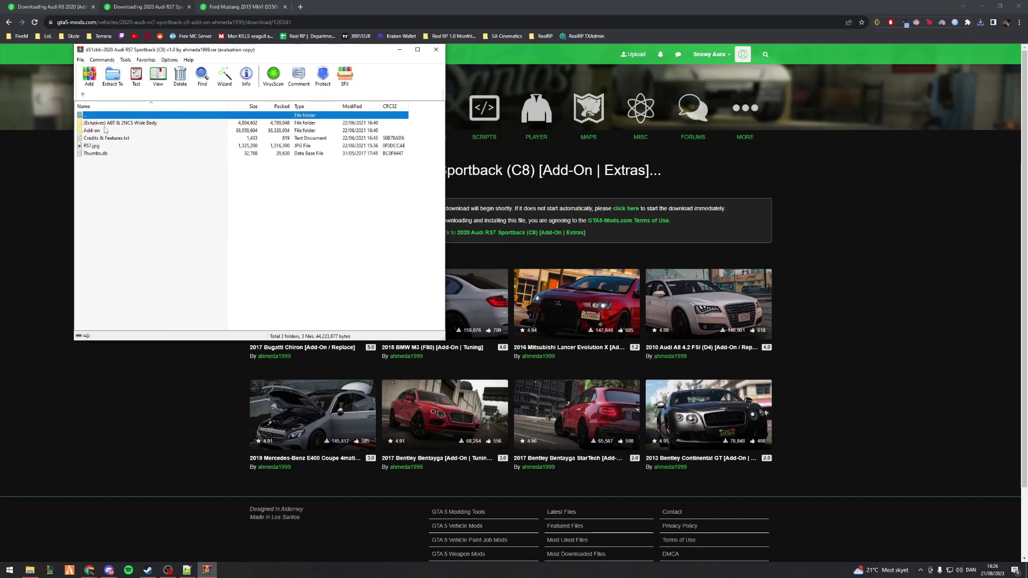
{"action": "double_click", "coordinate": [106, 130]}
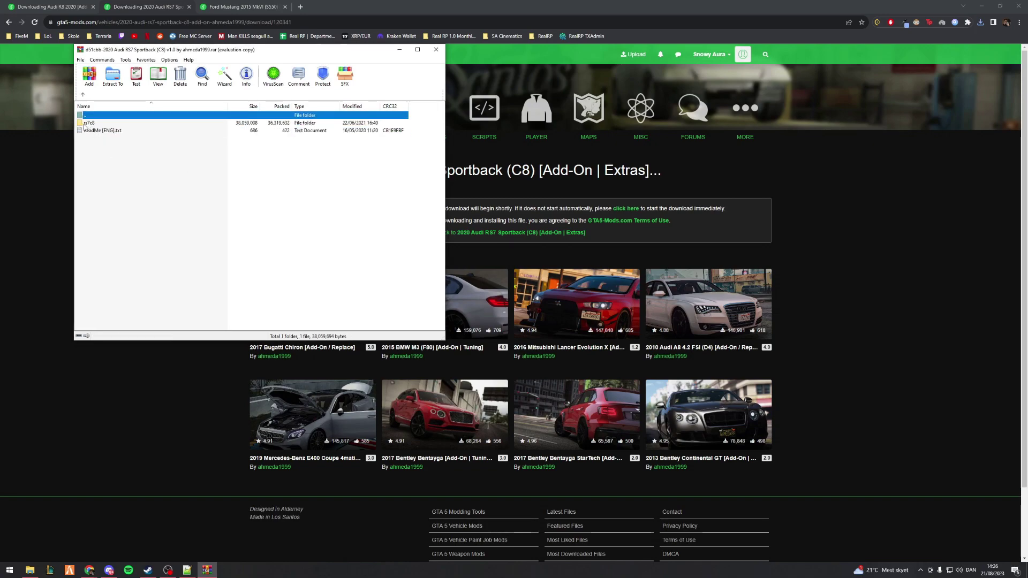
{"action": "double_click", "coordinate": [89, 124]}
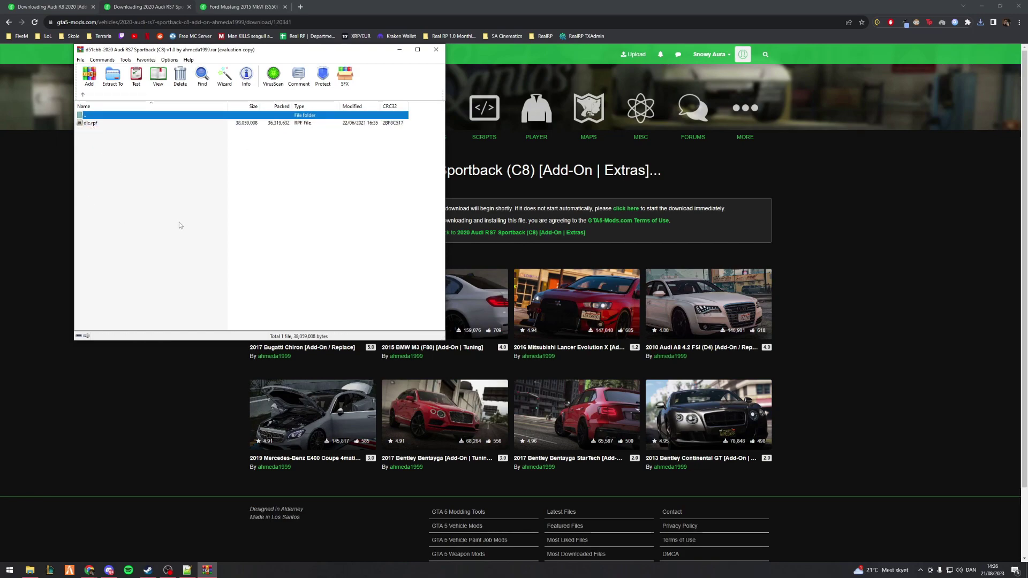
{"action": "left_click", "coordinate": [101, 124]}
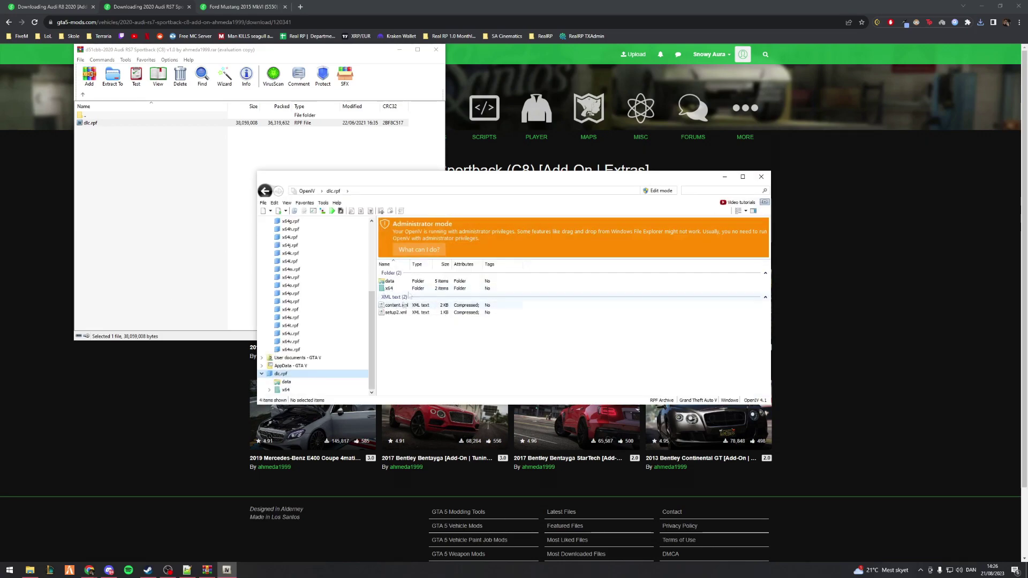
- Open vehicles.rpf inside the x64 folder of dlc.rpf and select its three rs7c8 model and texture files
{"action": "left_click_drag", "start_coordinate": [255, 171], "coordinate": [135, 40]}
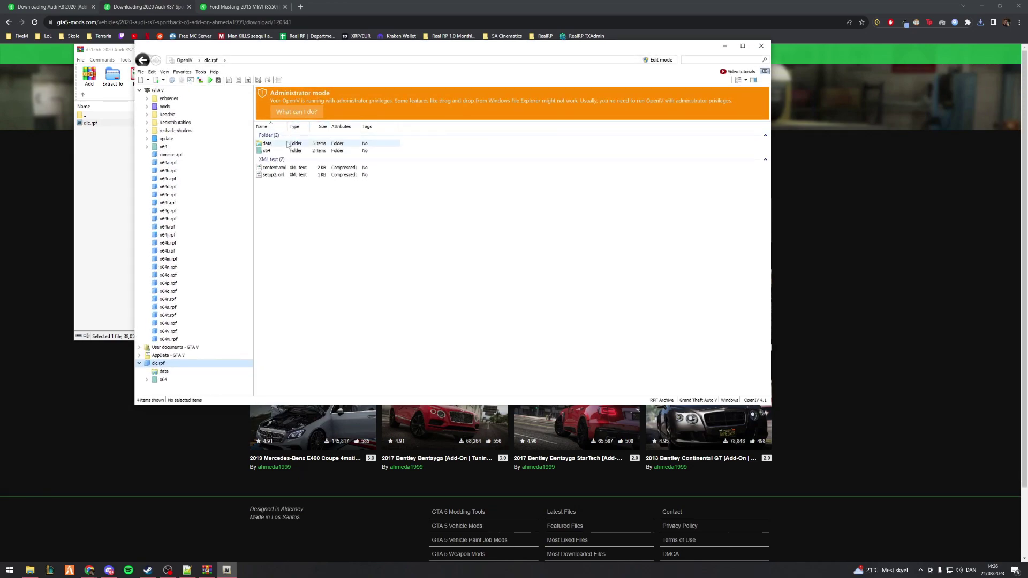
{"action": "left_click_drag", "start_coordinate": [275, 201], "coordinate": [284, 167]}
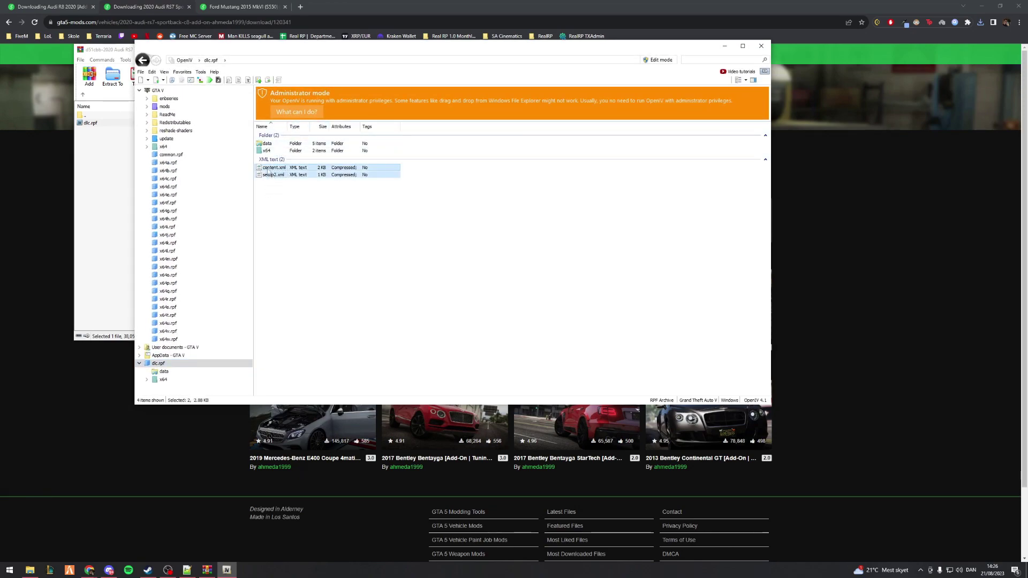
{"action": "left_click", "coordinate": [276, 197]}
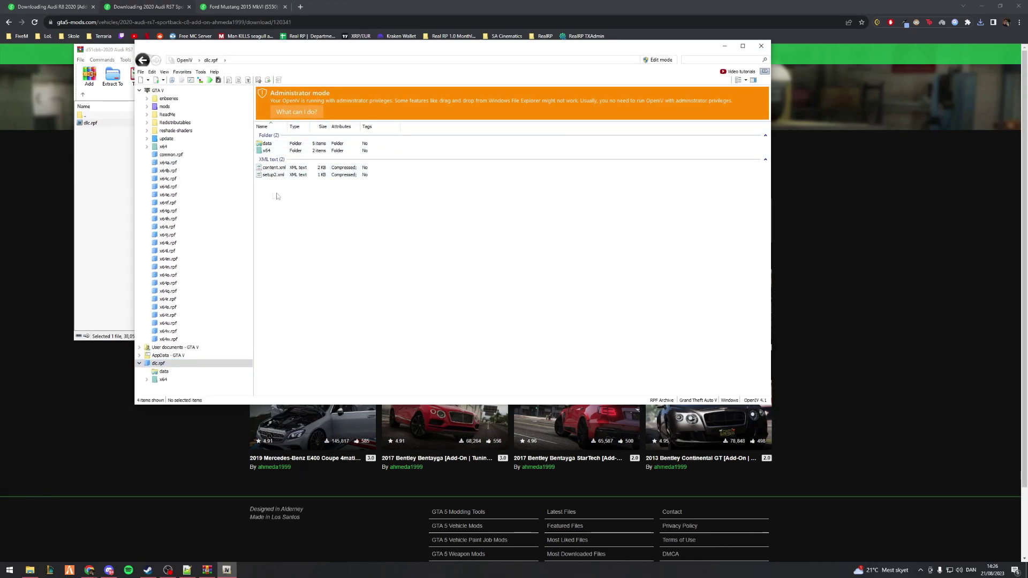
{"action": "double_click", "coordinate": [277, 151]}
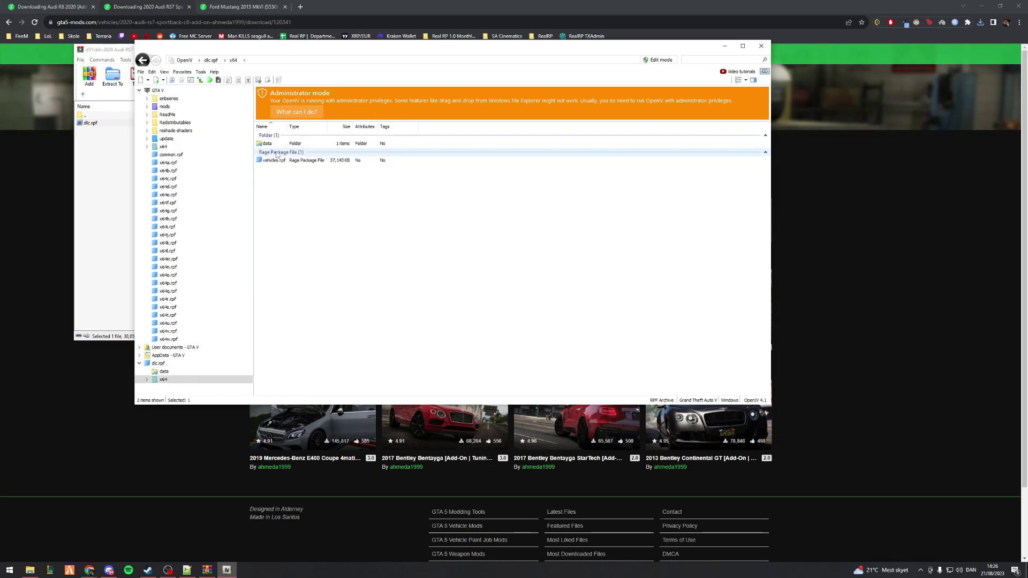
{"action": "double_click", "coordinate": [275, 161]}
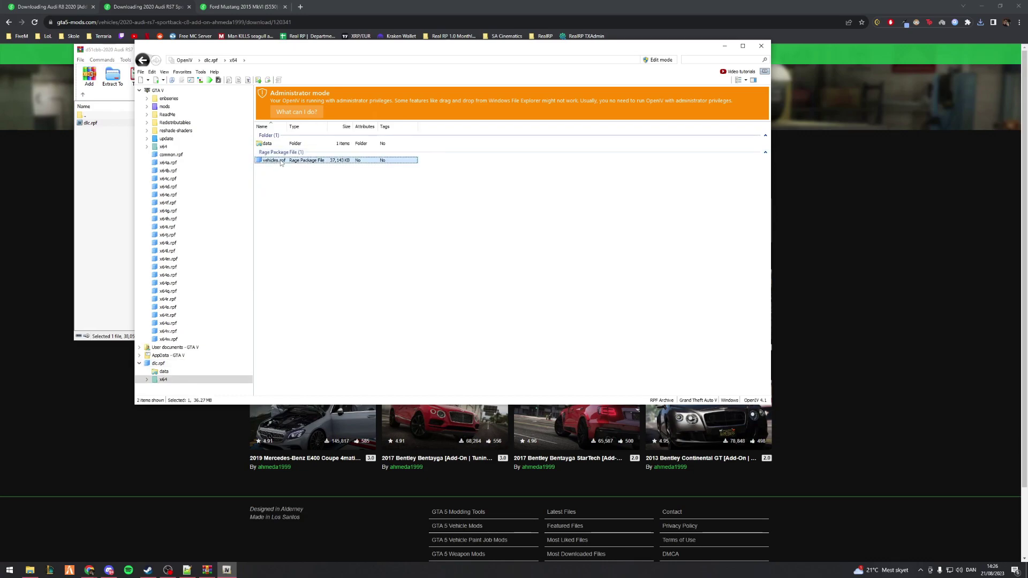
{"action": "left_click_drag", "start_coordinate": [299, 226], "coordinate": [272, 141]}
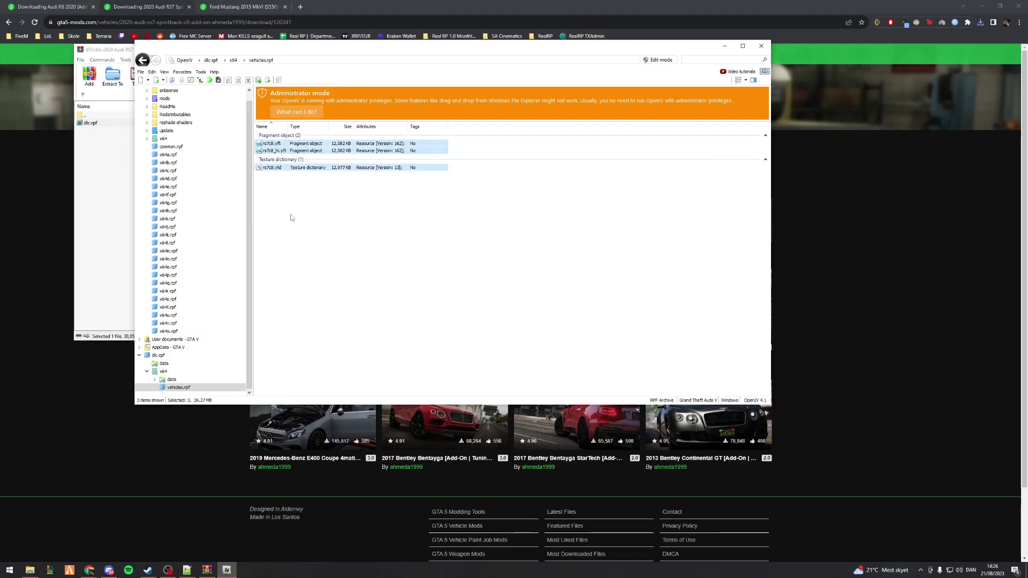
- Switch to File Explorer and copy the __resource.lua file from an existing car's resource folder in [cars]
{"action": "key", "text": "alt+Tab"}
{"action": "left_click", "coordinate": [605, 239]}
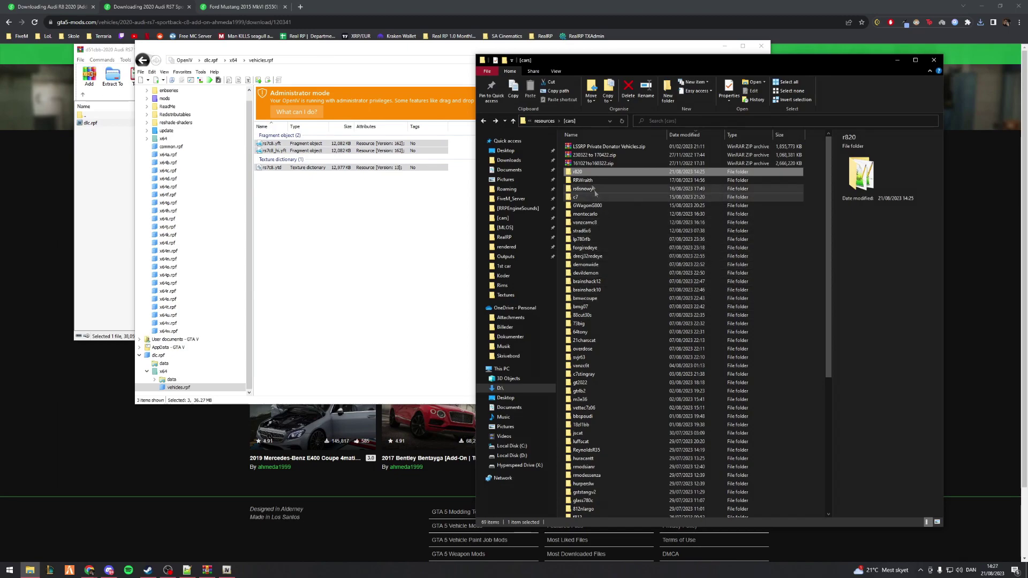
{"action": "double_click", "coordinate": [583, 194]}
{"action": "left_click", "coordinate": [587, 155]}
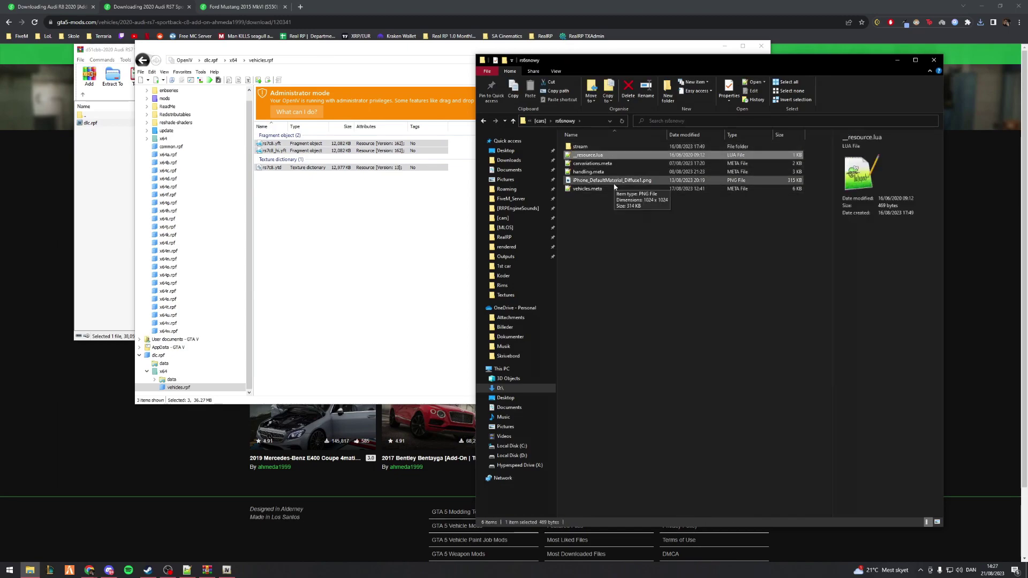
- Return to the [cars] folder, create a new folder named rs7c8 and open it
{"action": "key", "text": "alt+Left"}
{"action": "left_click", "coordinate": [813, 214]}
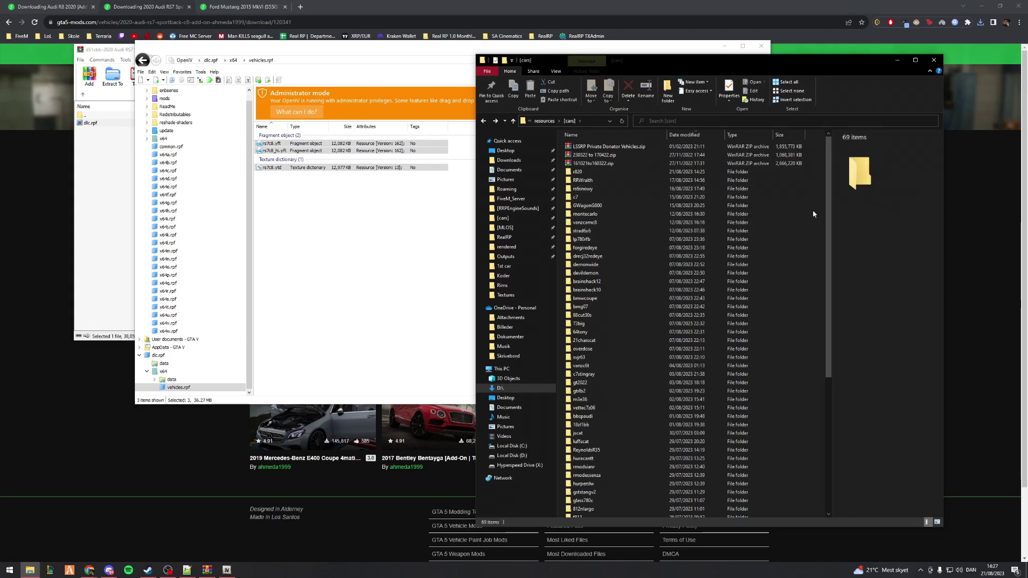
{"action": "right_click", "coordinate": [814, 213]}
{"action": "left_click", "coordinate": [915, 308]}
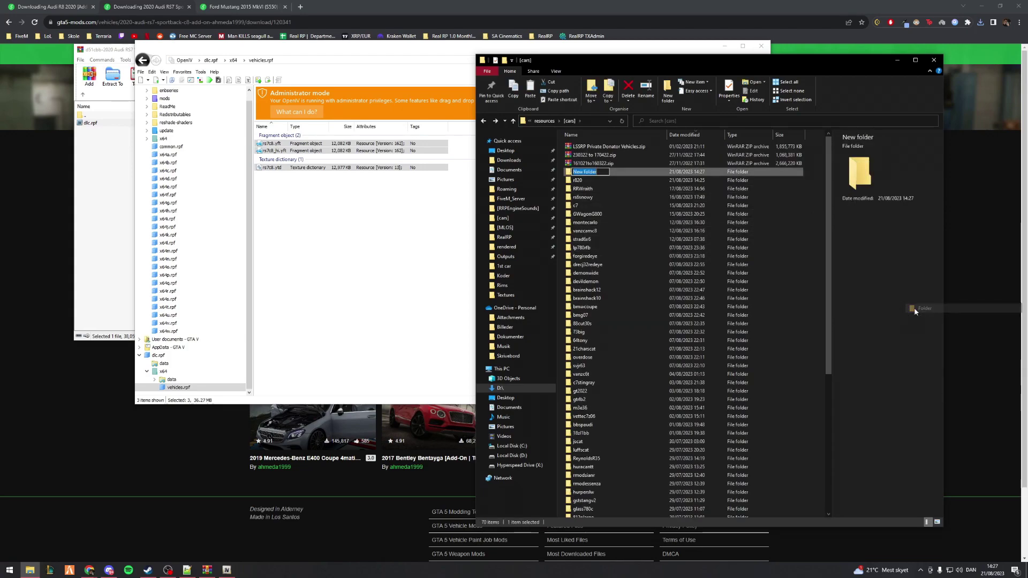
{"action": "type", "text": "rs7c8"}
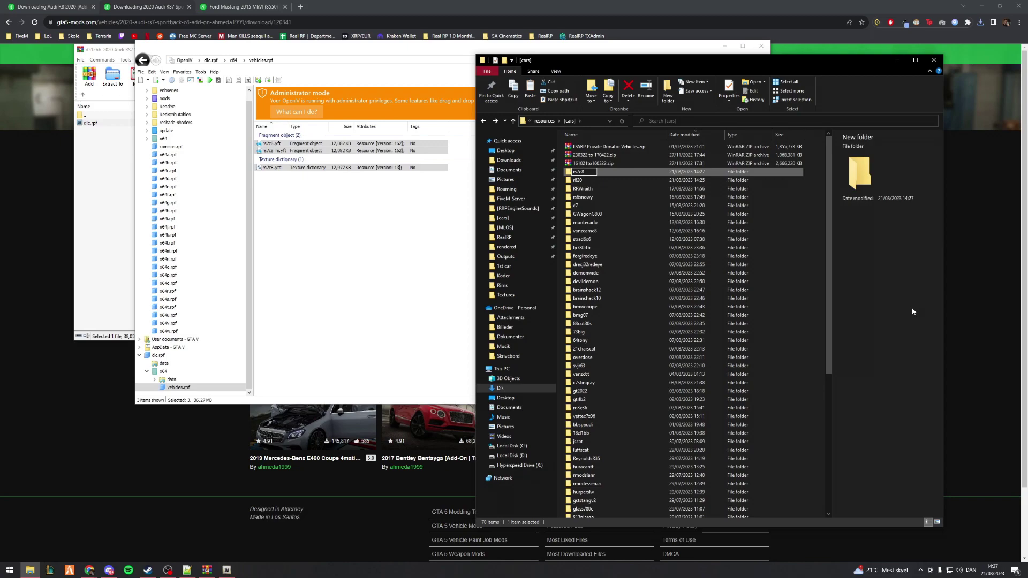
{"action": "key", "text": "Return"}
{"action": "key", "text": "Return"}
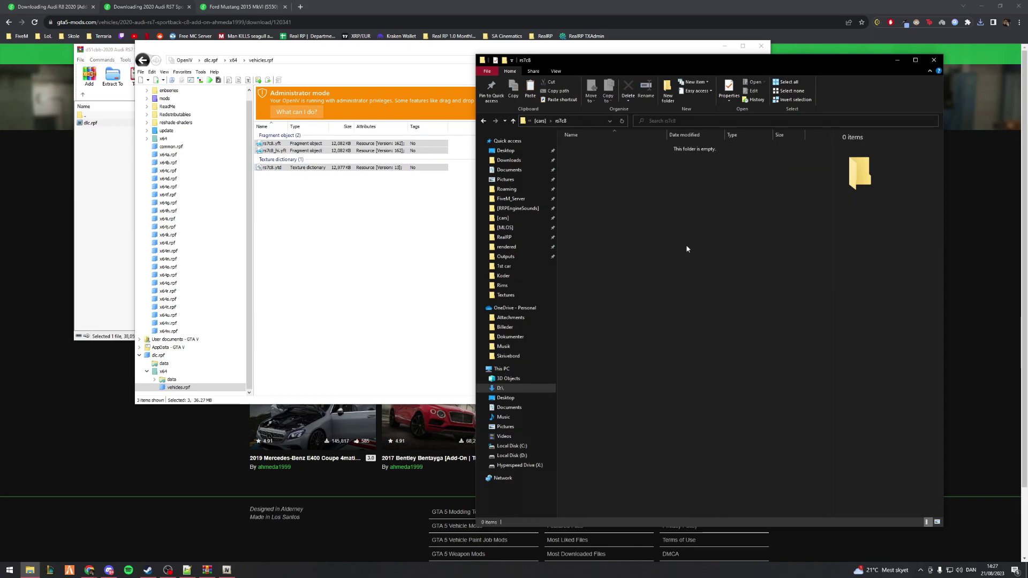
- Paste __resource.lua into the rs7c8 folder and create a subfolder named stream
{"action": "key", "text": "ctrl+v"}
{"action": "right_click", "coordinate": [658, 239]}
{"action": "mouse_move", "coordinate": [677, 337]}
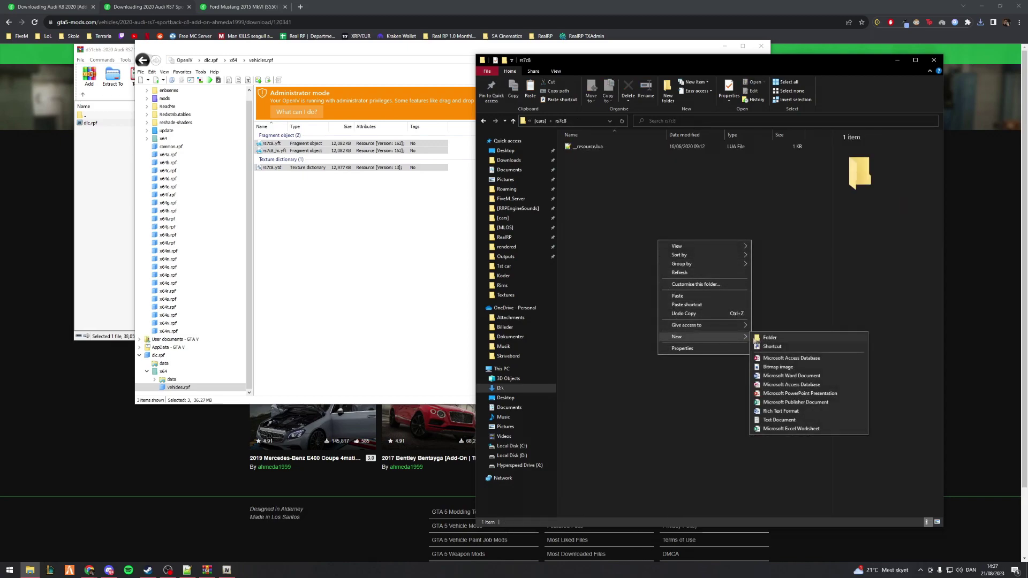
{"action": "left_click", "coordinate": [756, 337]}
{"action": "type", "text": "stream"}
{"action": "key", "text": "Return"}
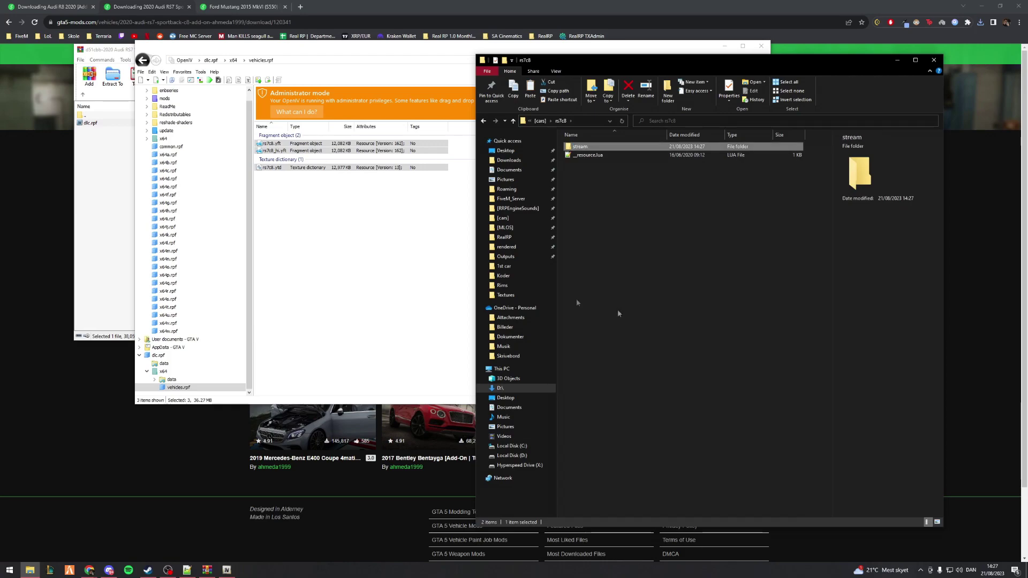
- Copy the three rs7c8 model and texture files from vehicles.rpf in OpenIV into the stream folder
{"action": "left_click_drag", "start_coordinate": [315, 228], "coordinate": [294, 144]}
{"action": "left_click_drag", "start_coordinate": [476, 48], "coordinate": [341, 151]}
{"action": "left_click_drag", "start_coordinate": [135, 248], "coordinate": [684, 164]}
{"action": "left_click", "coordinate": [313, 176]}
{"action": "left_click_drag", "start_coordinate": [316, 153], "coordinate": [620, 195]}
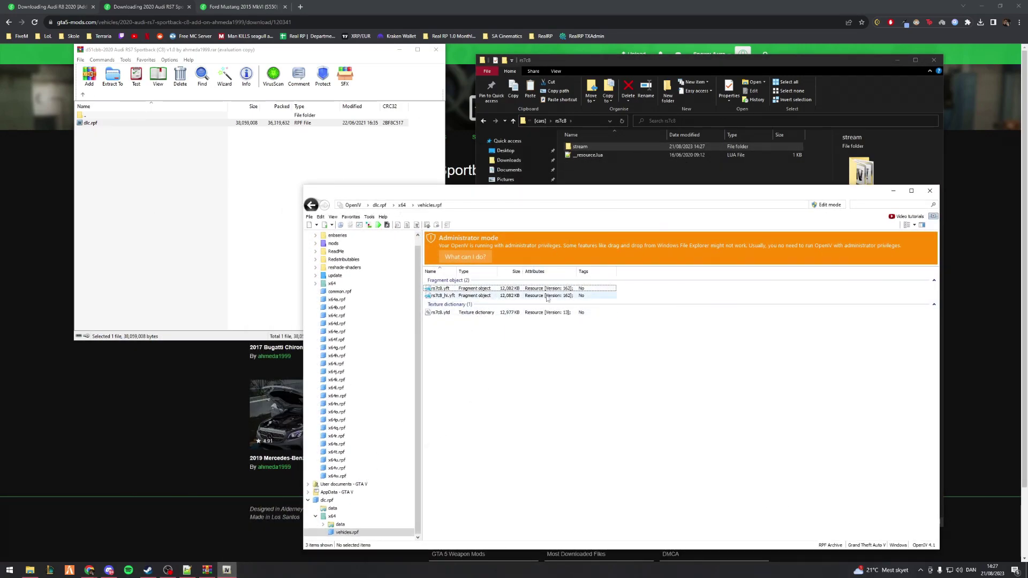
- Look through vehicles.rpf, the x64 folder and its data subfolder in dlc.rpf for other files
{"action": "left_click_drag", "start_coordinate": [476, 339], "coordinate": [430, 288]}
{"action": "left_click", "coordinate": [438, 318]}
{"action": "left_click", "coordinate": [341, 526]}
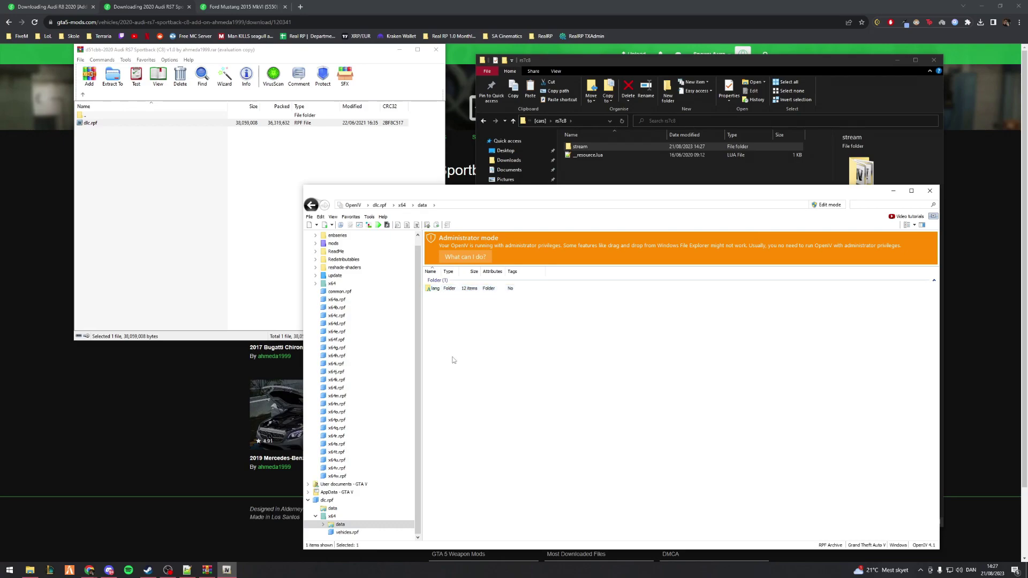
{"action": "left_click", "coordinate": [329, 518]}
{"action": "left_click_drag", "start_coordinate": [541, 412], "coordinate": [472, 370]}
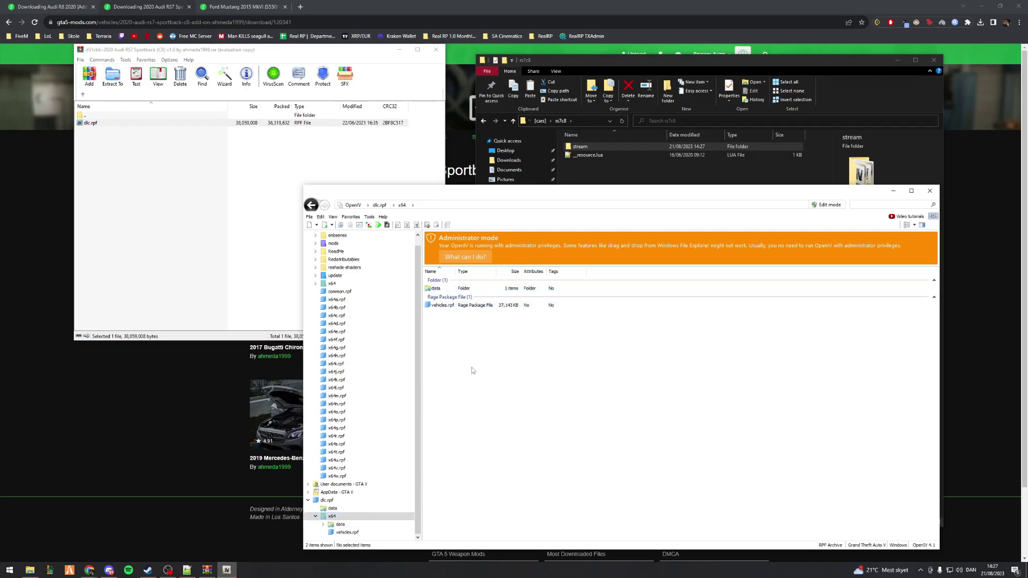
- Copy all five meta files from the main data folder of dlc.rpf into the rs7c8 resource folder
{"action": "left_click", "coordinate": [332, 509]}
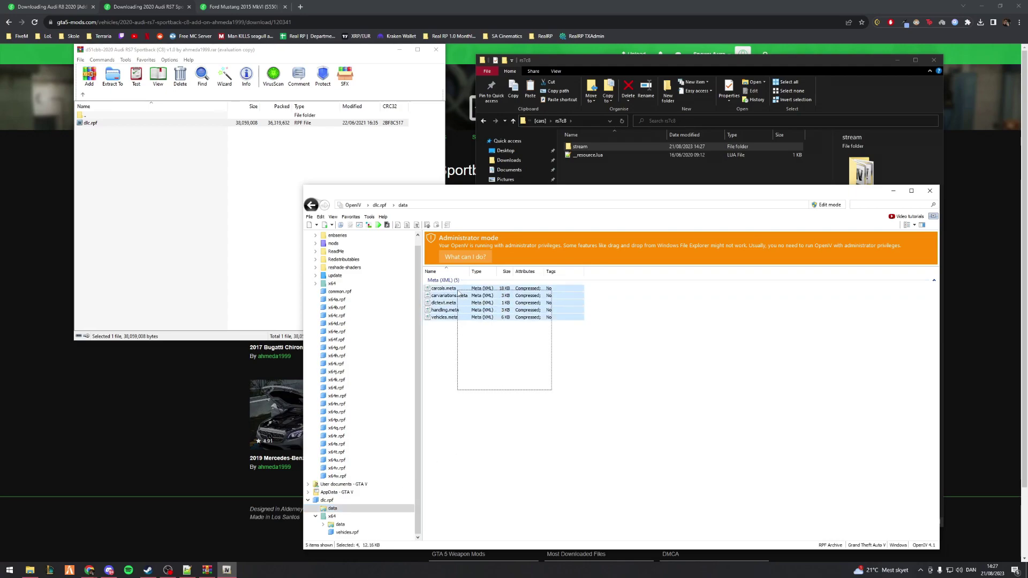
{"action": "left_click_drag", "start_coordinate": [458, 292], "coordinate": [453, 302]}
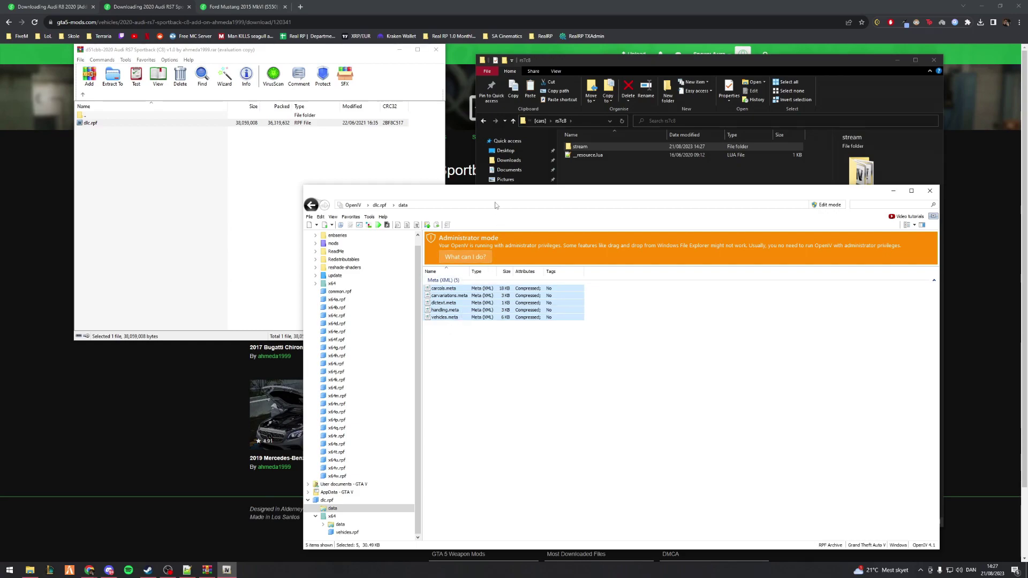
{"action": "left_click_drag", "start_coordinate": [496, 193], "coordinate": [270, 174]}
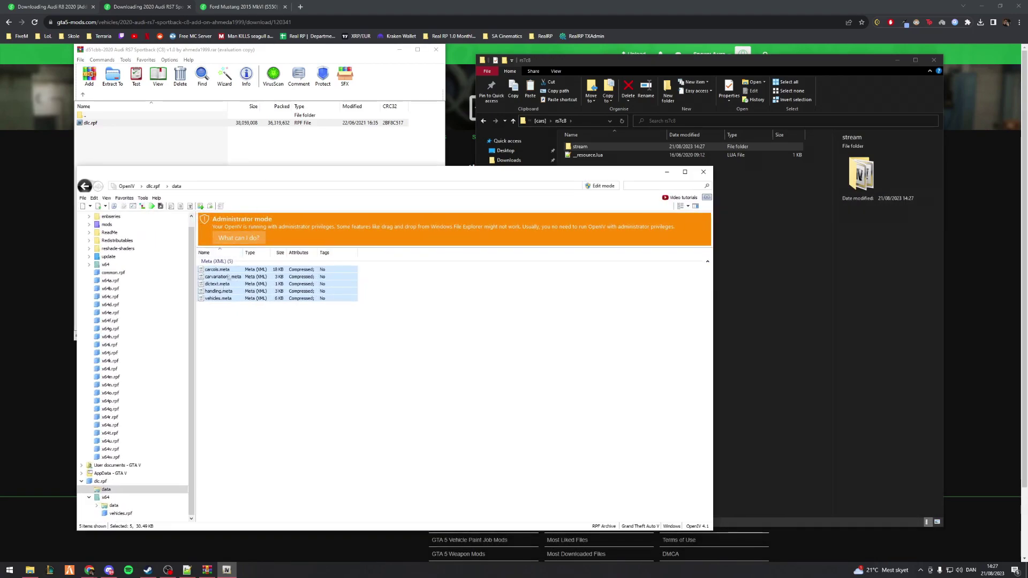
{"action": "left_click", "coordinate": [218, 329]}
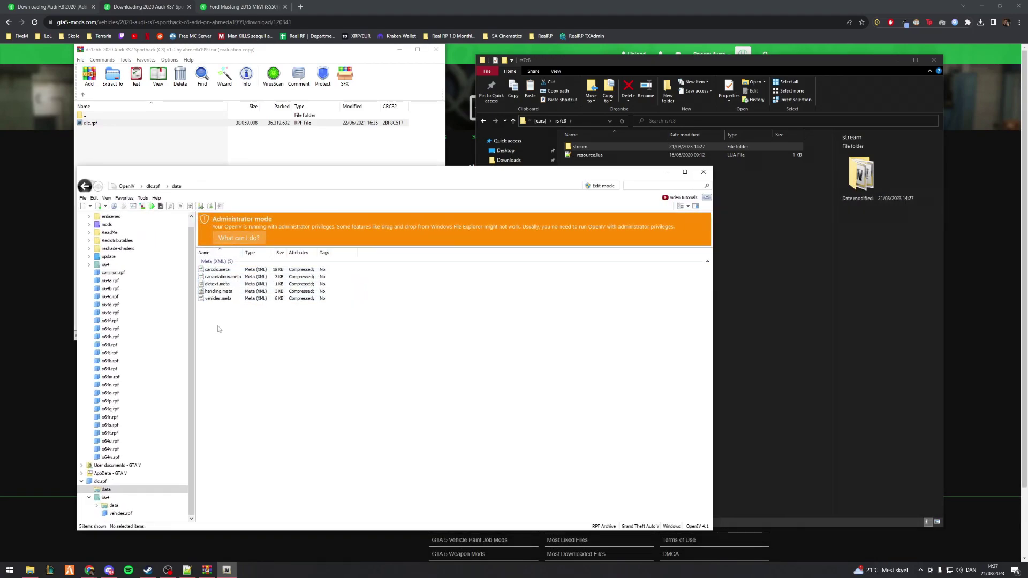
{"action": "left_click", "coordinate": [225, 300]}
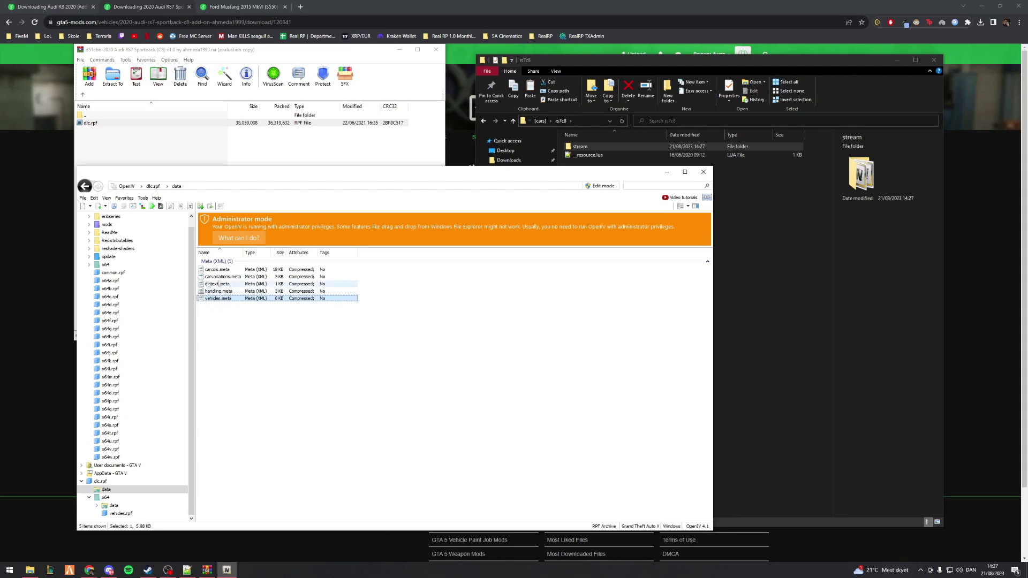
{"action": "left_click_drag", "start_coordinate": [368, 384], "coordinate": [223, 274]}
{"action": "left_click_drag", "start_coordinate": [264, 346], "coordinate": [218, 270]}
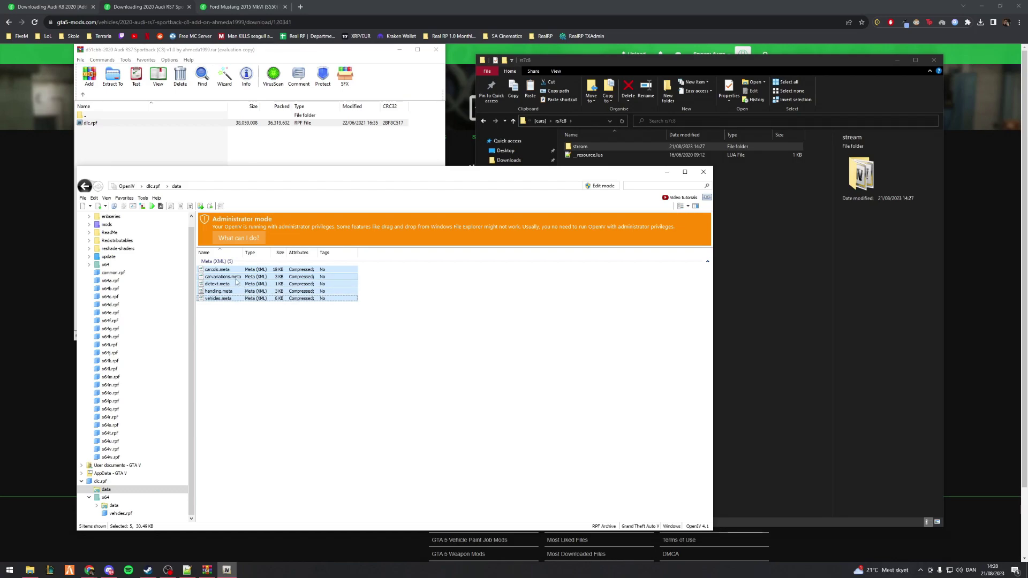
{"action": "left_click_drag", "start_coordinate": [236, 282], "coordinate": [741, 284]}
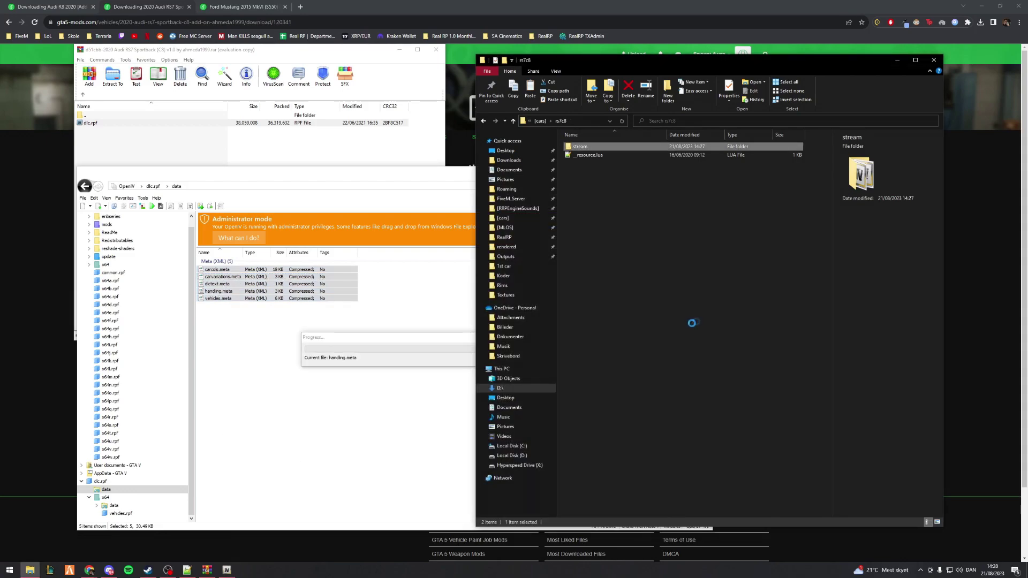
{"action": "left_click", "coordinate": [590, 361]}
{"action": "left_click", "coordinate": [428, 383]}
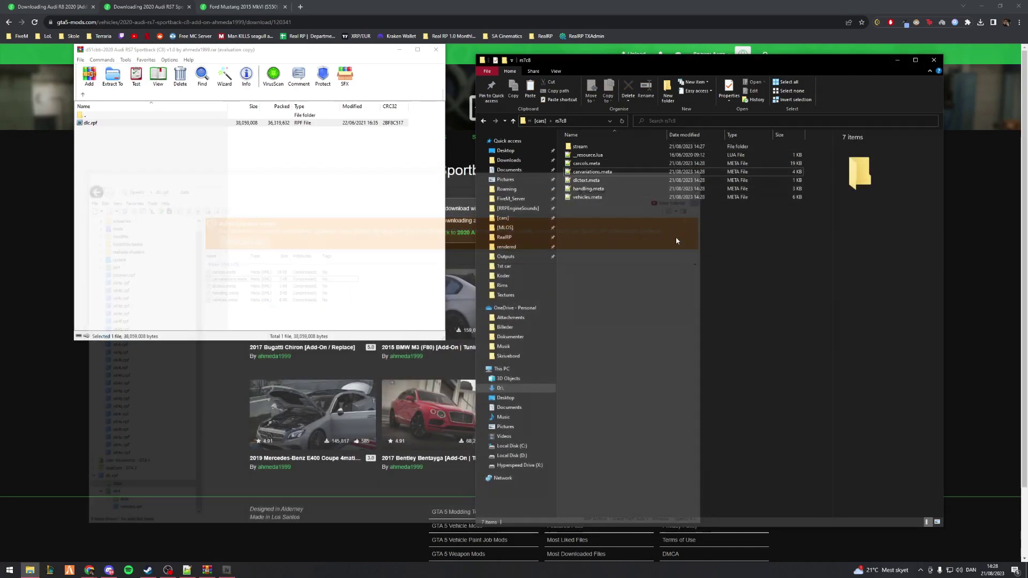
- Close OpenIV, check the files in the rs7c8 folder and close the Audi RS7 archive
{"action": "left_click", "coordinate": [703, 172]}
{"action": "left_click_drag", "start_coordinate": [735, 311], "coordinate": [570, 136]}
{"action": "left_click", "coordinate": [600, 264]}
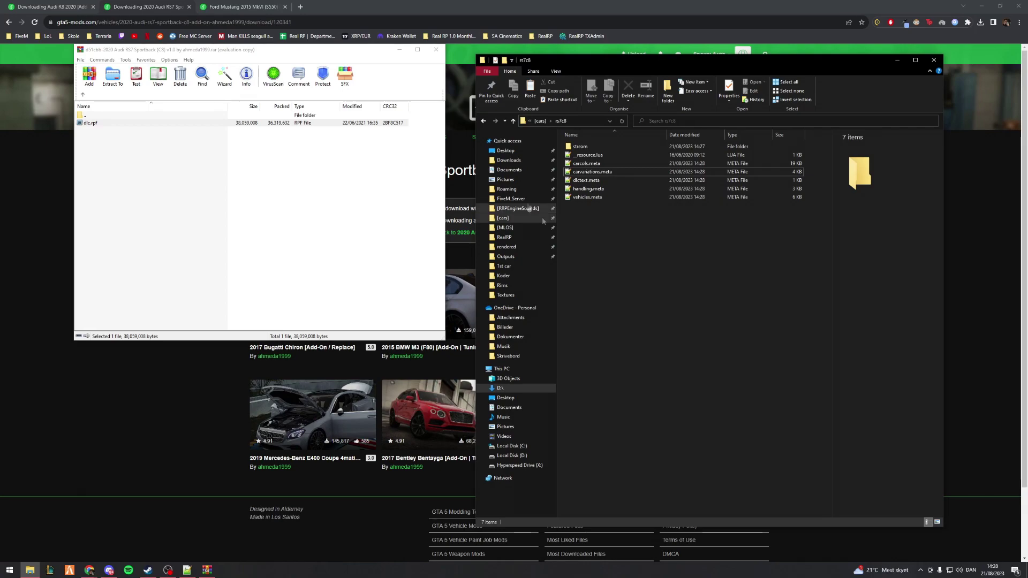
{"action": "left_click", "coordinate": [440, 53]}
- Download the Ford Mustang 2015 MkVI (S550) [Replace] mod archive from its GTA5-Mods page to the Desktop
{"action": "left_click", "coordinate": [241, 7]}
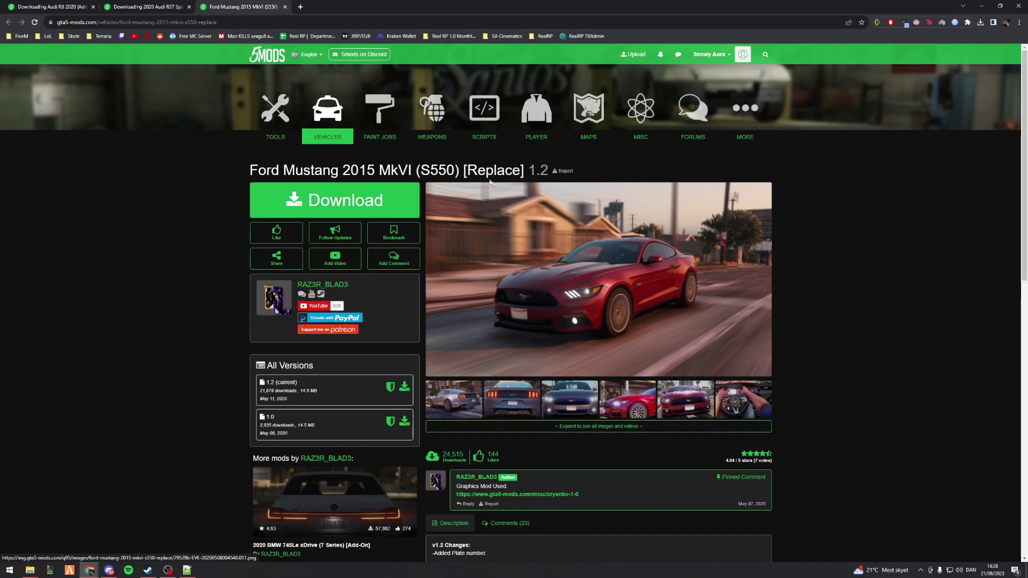
{"action": "left_click_drag", "start_coordinate": [467, 171], "coordinate": [512, 170]}
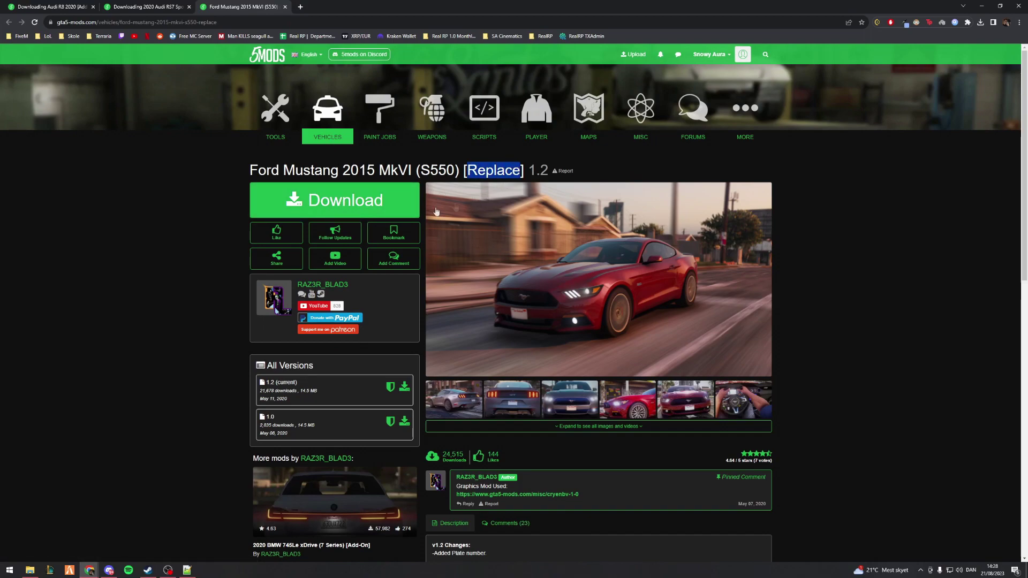
{"action": "left_click", "coordinate": [135, 236]}
{"action": "left_click", "coordinate": [293, 203]}
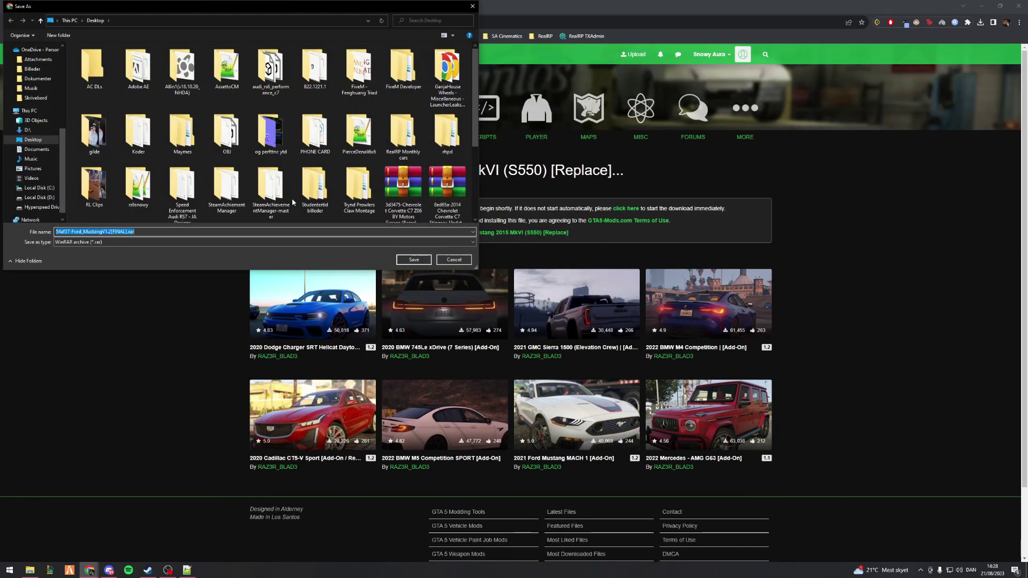
{"action": "left_click", "coordinate": [412, 260]}
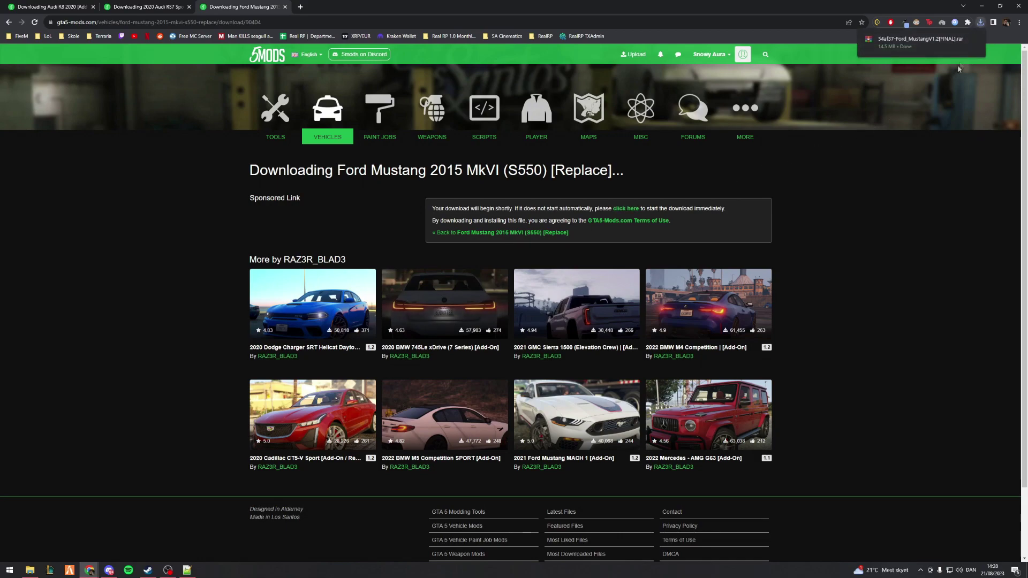
- Open the downloaded Mustang archive, dismiss the licence notice and open its Ford Mustang folder to view the dominator files
{"action": "left_click", "coordinate": [901, 48]}
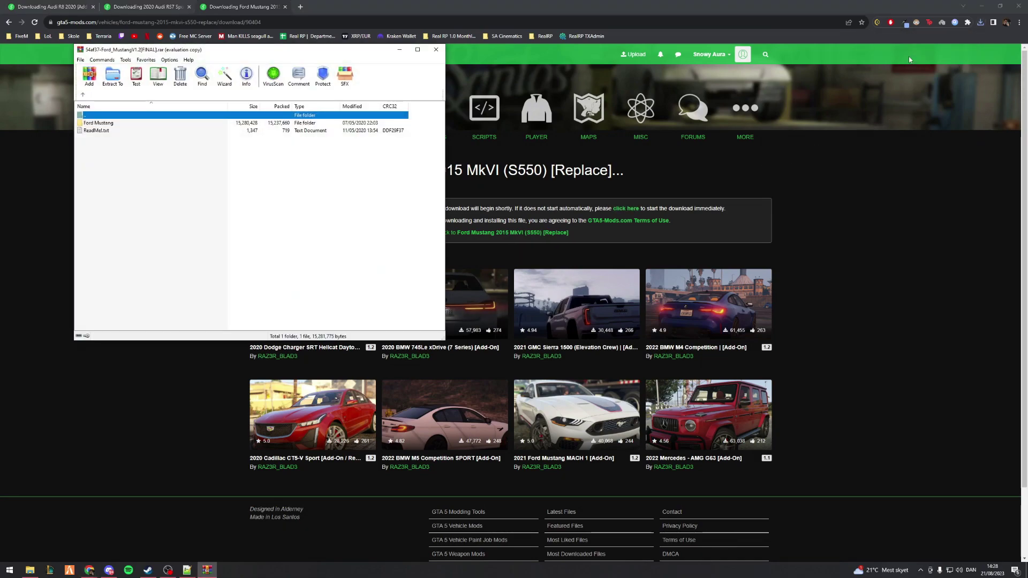
{"action": "left_click", "coordinate": [324, 162]}
{"action": "double_click", "coordinate": [98, 122]}
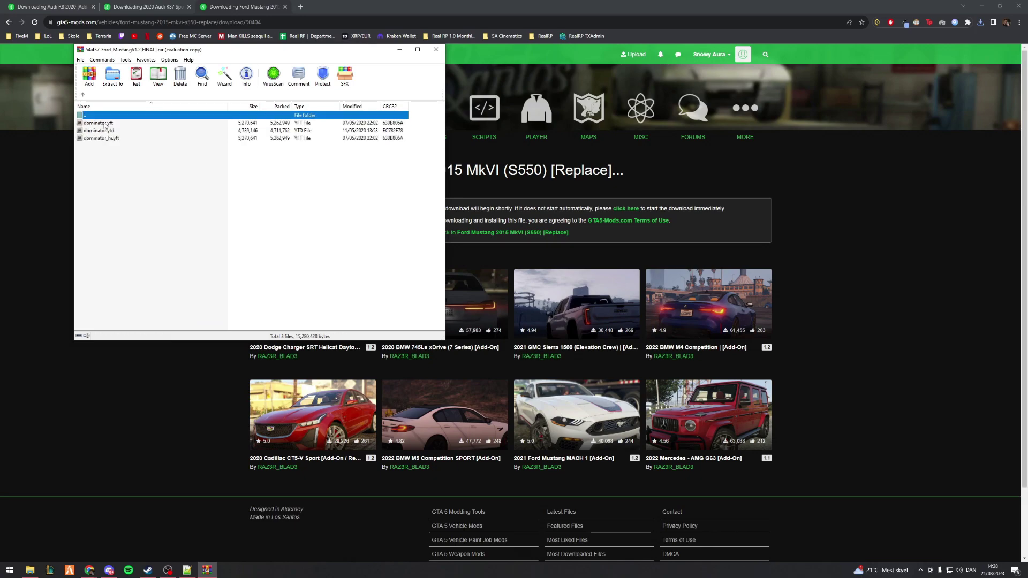
{"action": "left_click_drag", "start_coordinate": [162, 177], "coordinate": [101, 124]}
{"action": "left_click", "coordinate": [114, 169]}
- Create a fordmustangs550 folder in the server's [cars] folder and paste the copied __resource.lua file into it
{"action": "key", "text": "alt+Tab"}
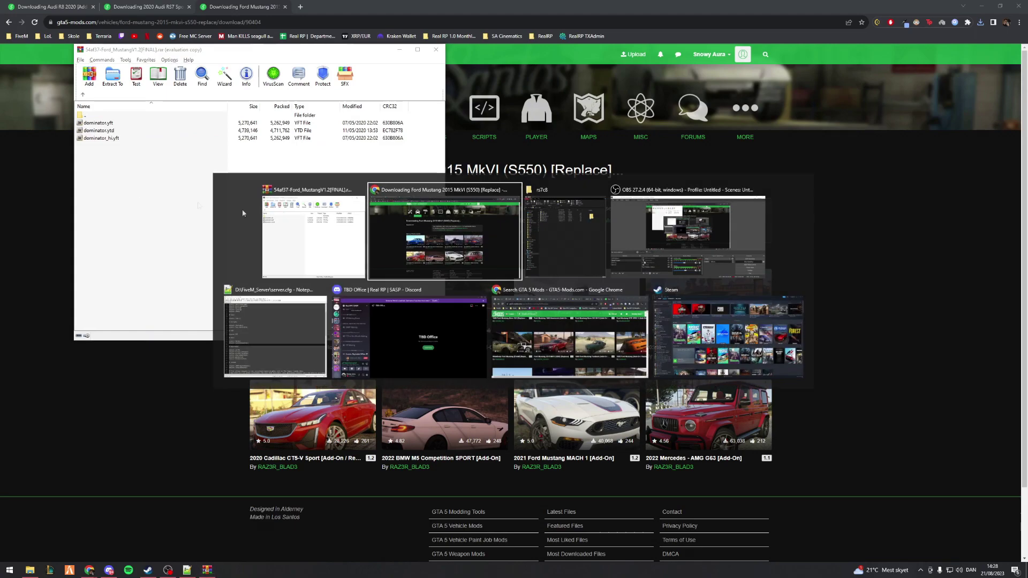
{"action": "left_click", "coordinate": [567, 235]}
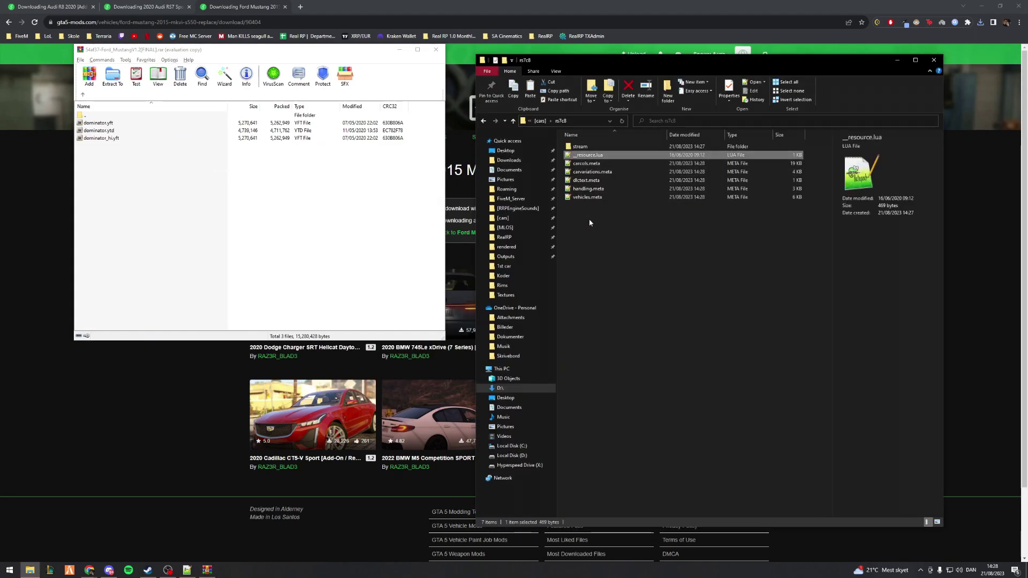
{"action": "key", "text": "BackSpace"}
{"action": "right_click", "coordinate": [812, 240]}
{"action": "mouse_move", "coordinate": [878, 335]}
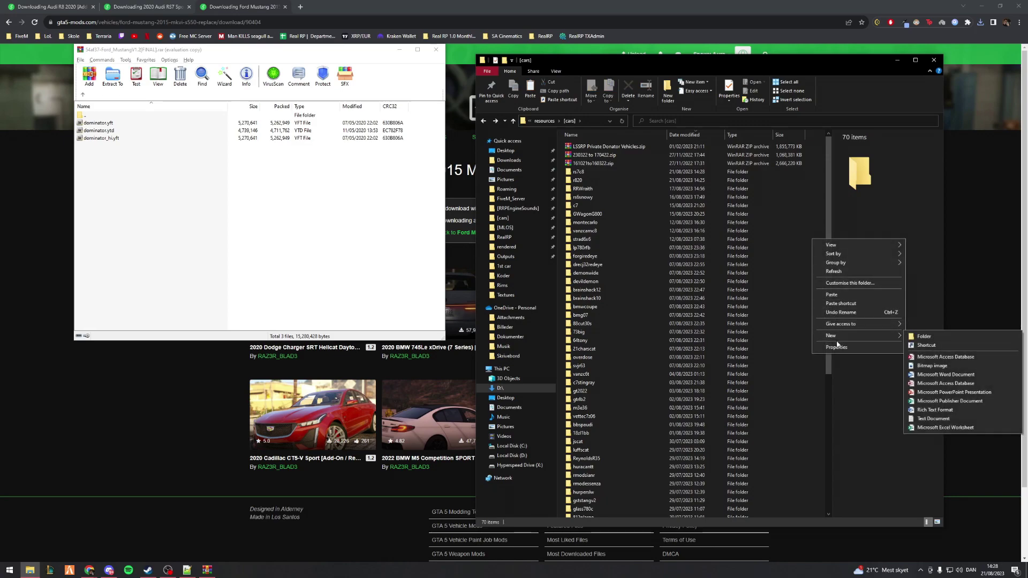
{"action": "left_click", "coordinate": [910, 337]}
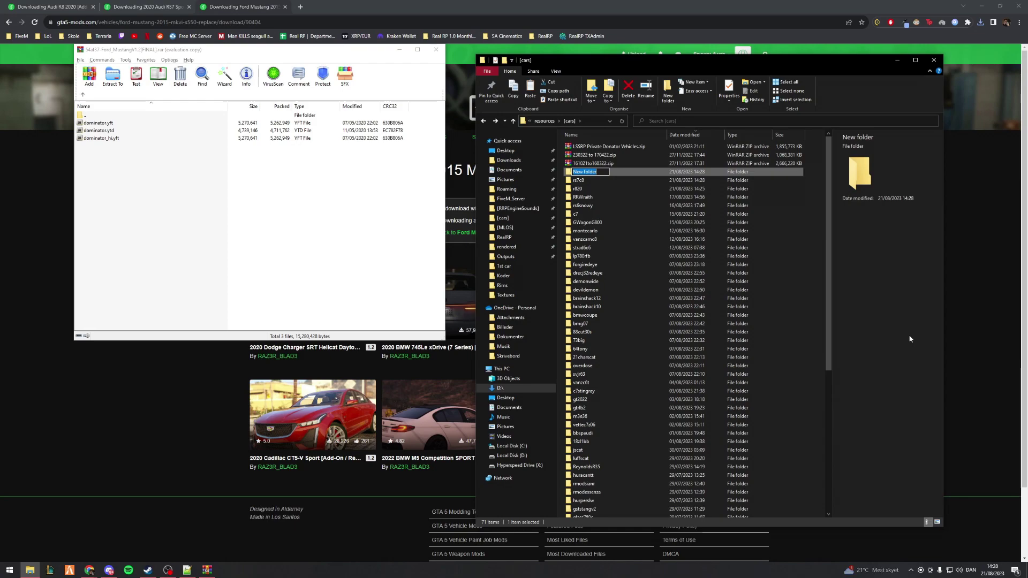
{"action": "type", "text": "fordmustangs550"}
{"action": "key", "text": "Return"}
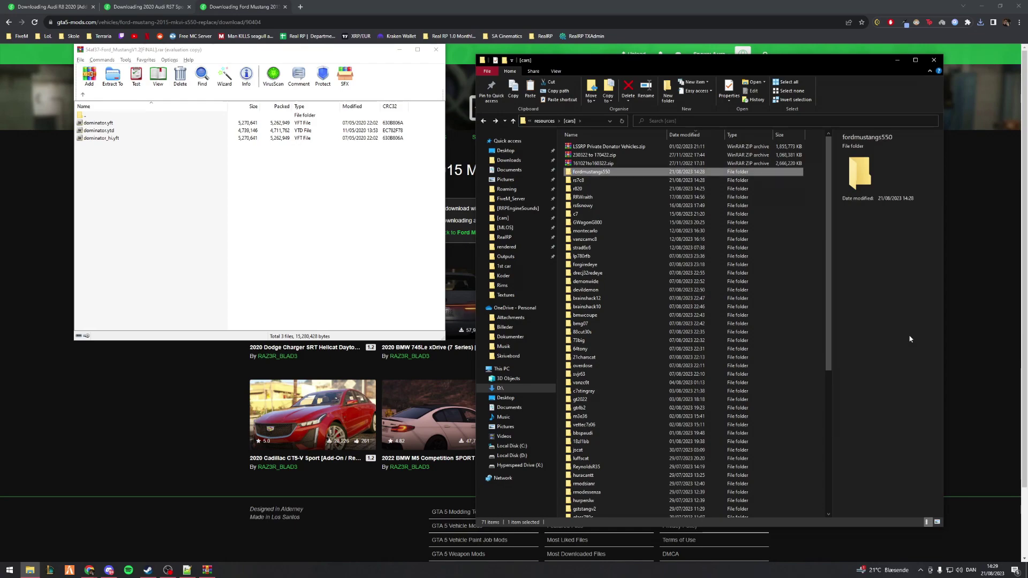
{"action": "key", "text": "Return"}
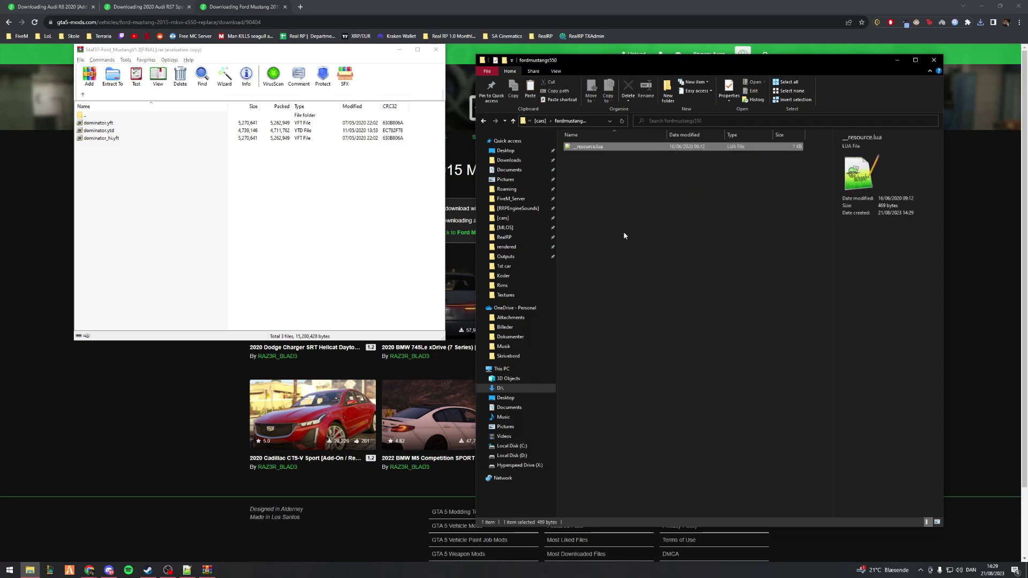
{"action": "left_click_drag", "start_coordinate": [650, 239], "coordinate": [572, 149]}
- Create a stream subfolder in fordmustangs550 and extract the three dominator files from the Mustang archive into it
{"action": "right_click", "coordinate": [588, 209]}
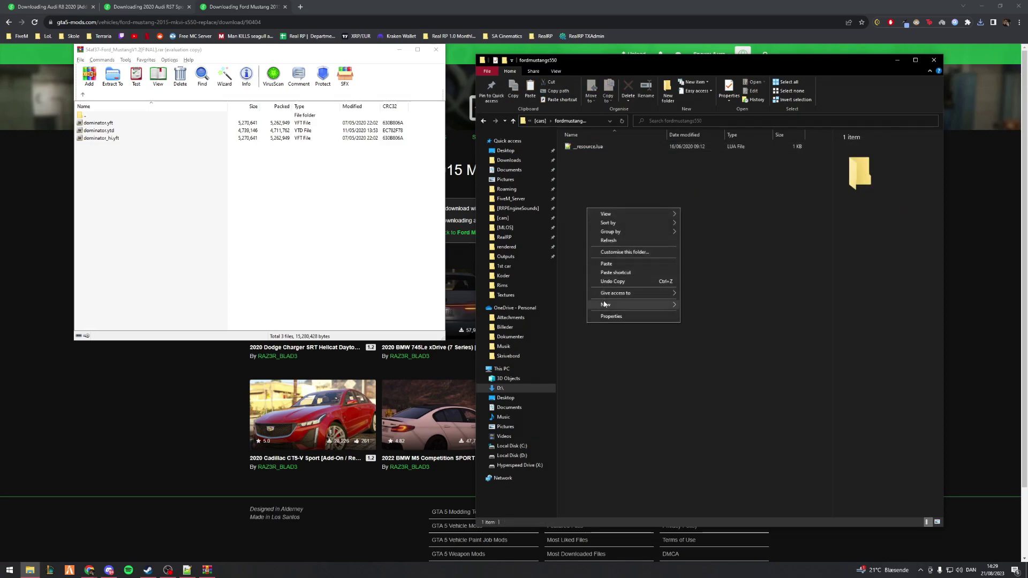
{"action": "mouse_move", "coordinate": [610, 305]}
{"action": "left_click", "coordinate": [693, 305]}
{"action": "type", "text": "stream"}
{"action": "key", "text": "Return"}
{"action": "left_click_drag", "start_coordinate": [228, 171], "coordinate": [590, 148]}
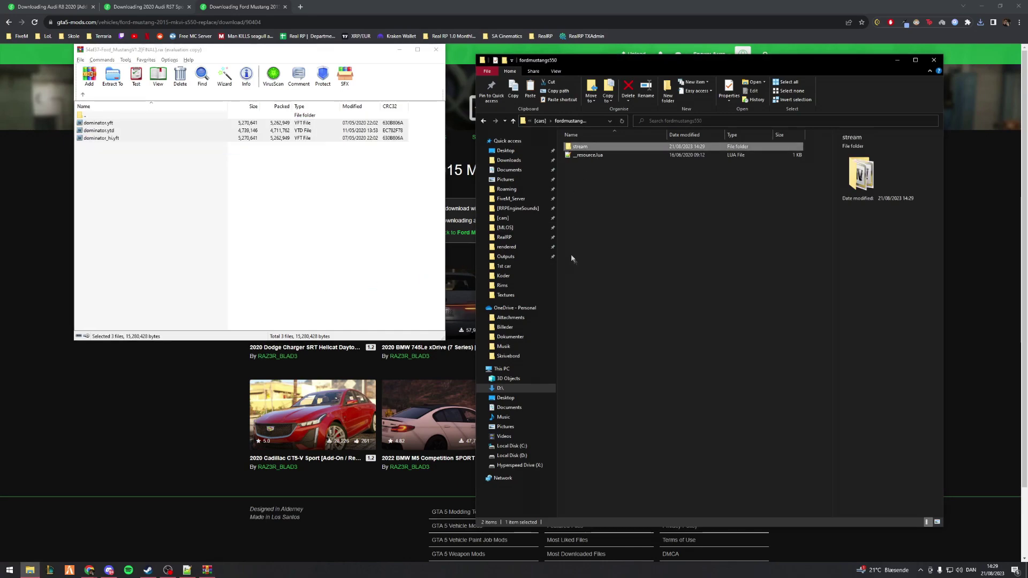
{"action": "double_click", "coordinate": [580, 147]}
- Rename dominator.yft in the stream folder as fordmustangs550.yft
{"action": "left_click", "coordinate": [588, 147]}
{"action": "right_click", "coordinate": [591, 147]}
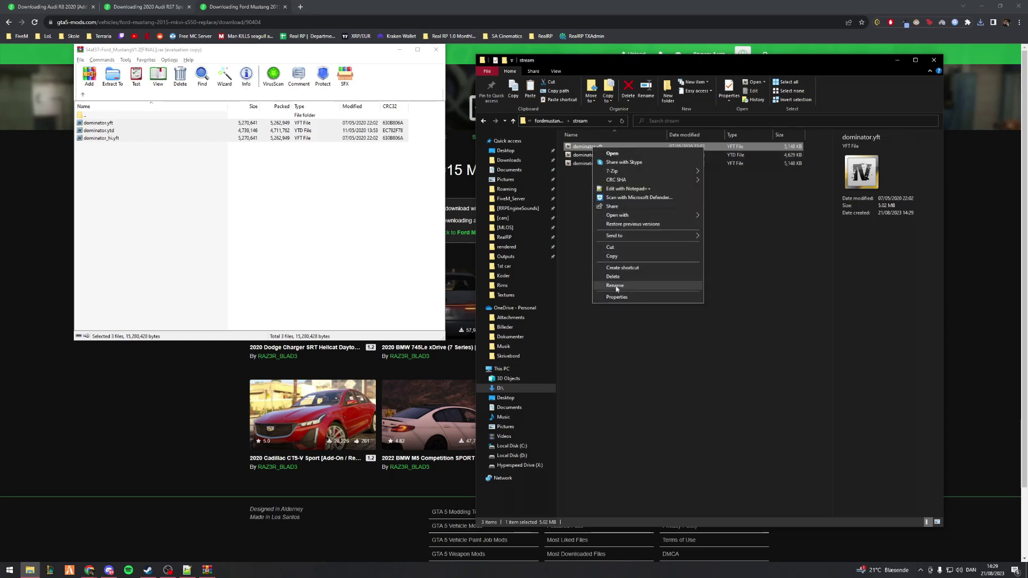
{"action": "left_click", "coordinate": [616, 285]}
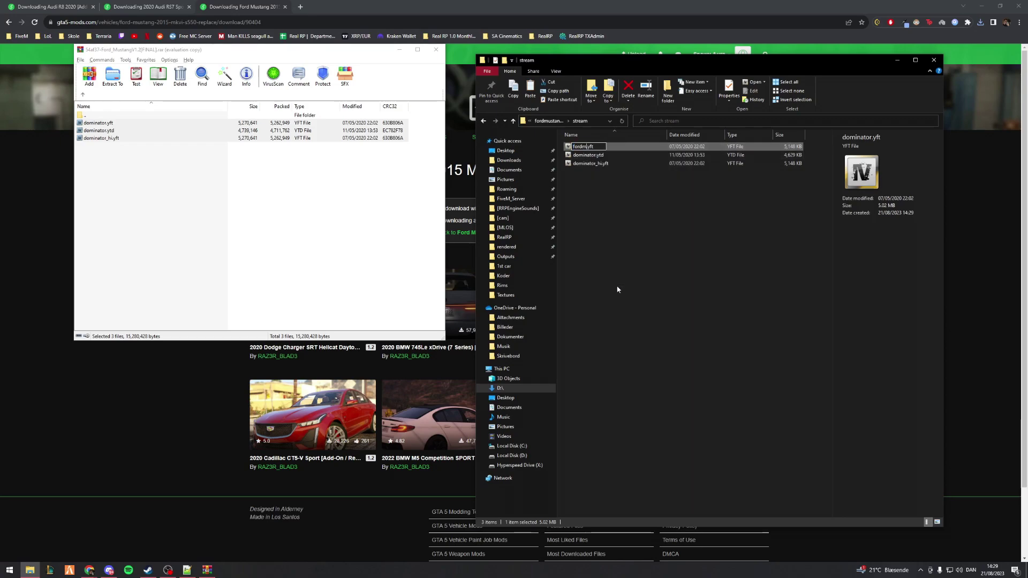
{"action": "type", "text": "fordmustangs550"}
{"action": "key", "text": "Return"}
- Rename dominator_hi.yft as fordmustangs550_hi.yft, keeping the _hi suffix and extension
{"action": "key", "text": "Up"}
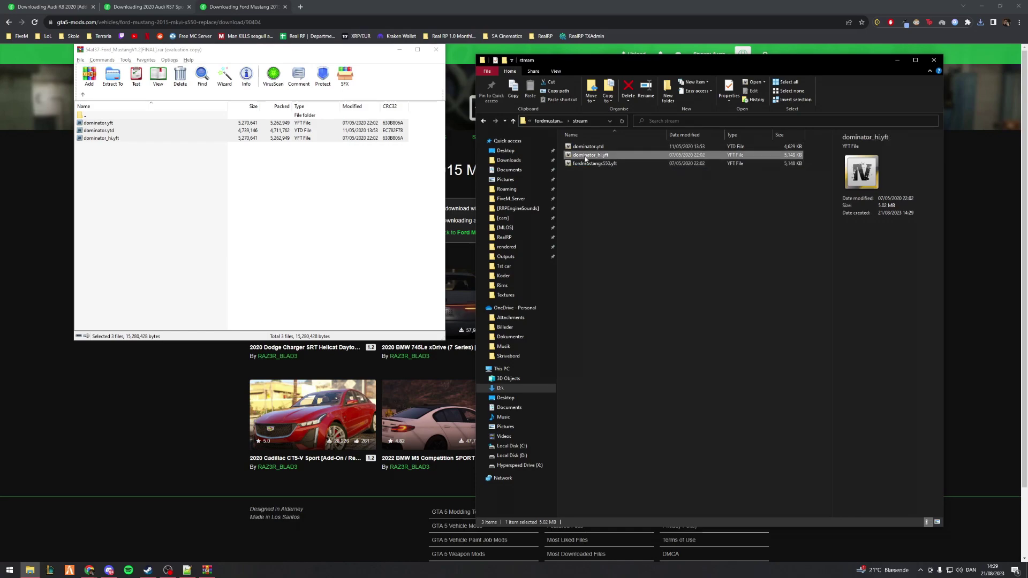
{"action": "key", "text": "F2"}
{"action": "left_click", "coordinate": [596, 155]}
{"action": "key", "text": "shift+Home"}
{"action": "type", "text": "fordmustangs550"}
{"action": "key", "text": "Return"}
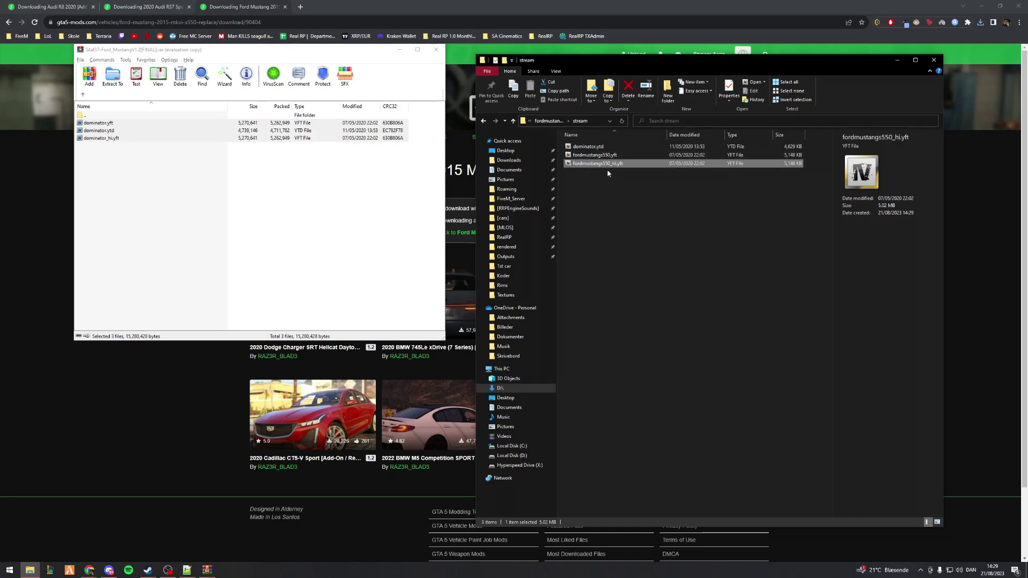
- Rename the texture file dominator.ytd as fordmustangs550.ytd
{"action": "key", "text": "Up"}
{"action": "key", "text": "Up"}
{"action": "key", "text": "F2"}
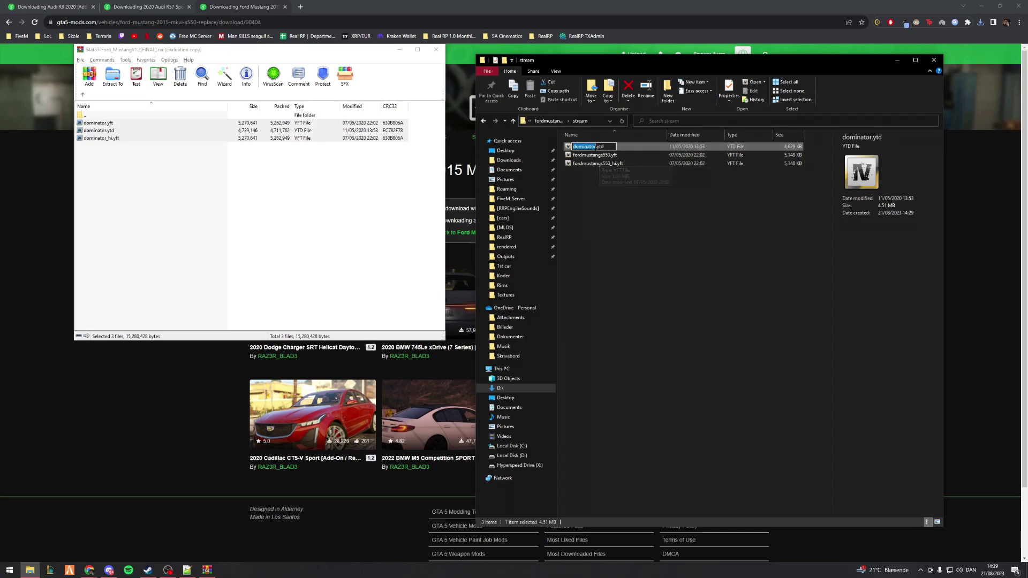
{"action": "left_click", "coordinate": [596, 147]}
{"action": "double_click", "coordinate": [596, 146]}
{"action": "type", "text": "fordmustangs550"}
{"action": "key", "text": "Return"}
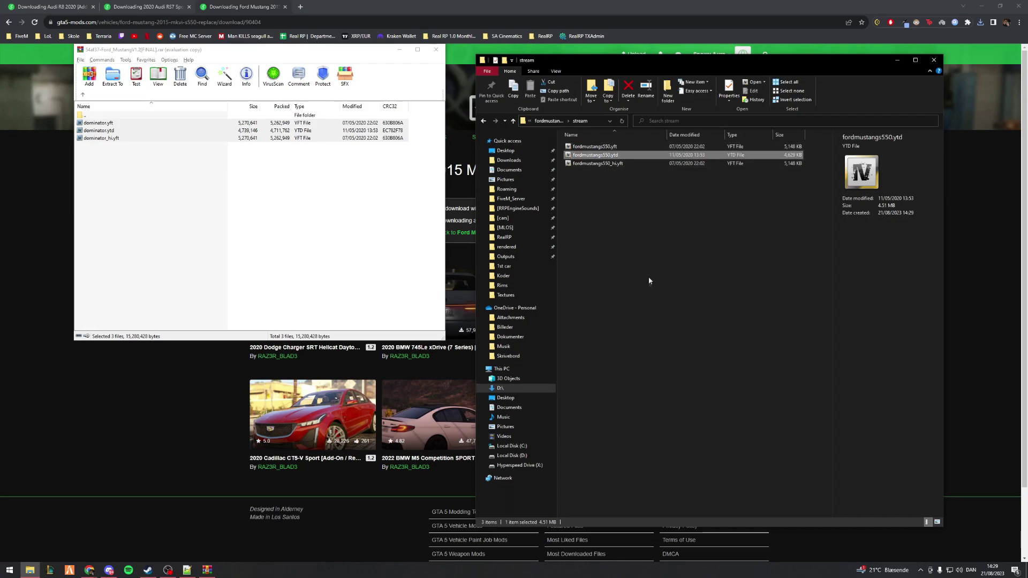
- Check the three renamed files in the stream folder and return to the fordmustangs550 folder
{"action": "left_click_drag", "start_coordinate": [724, 296], "coordinate": [592, 159]}
{"action": "left_click_drag", "start_coordinate": [659, 229], "coordinate": [576, 144]}
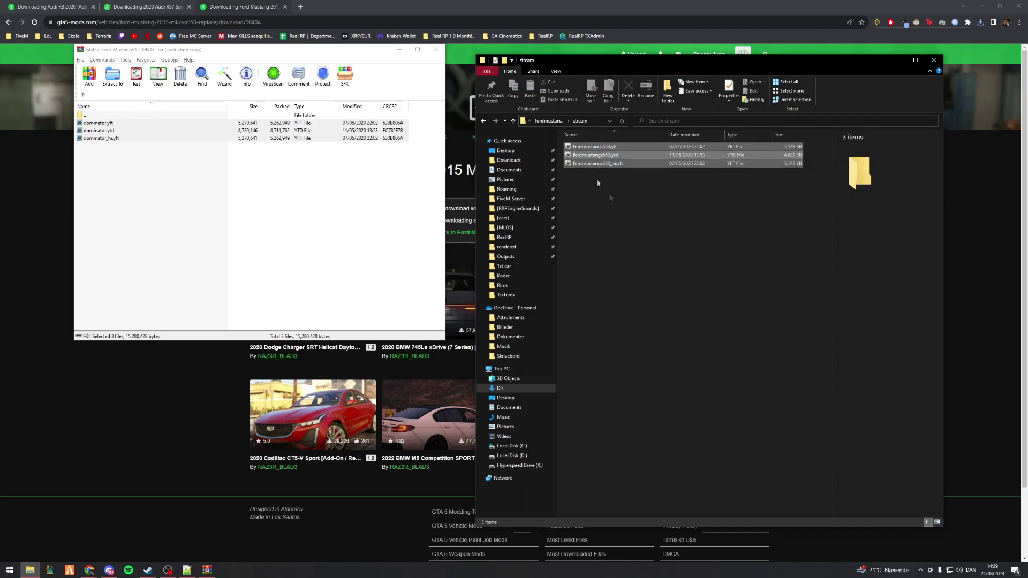
{"action": "left_click_drag", "start_coordinate": [659, 230], "coordinate": [589, 147]}
{"action": "left_click", "coordinate": [615, 206]}
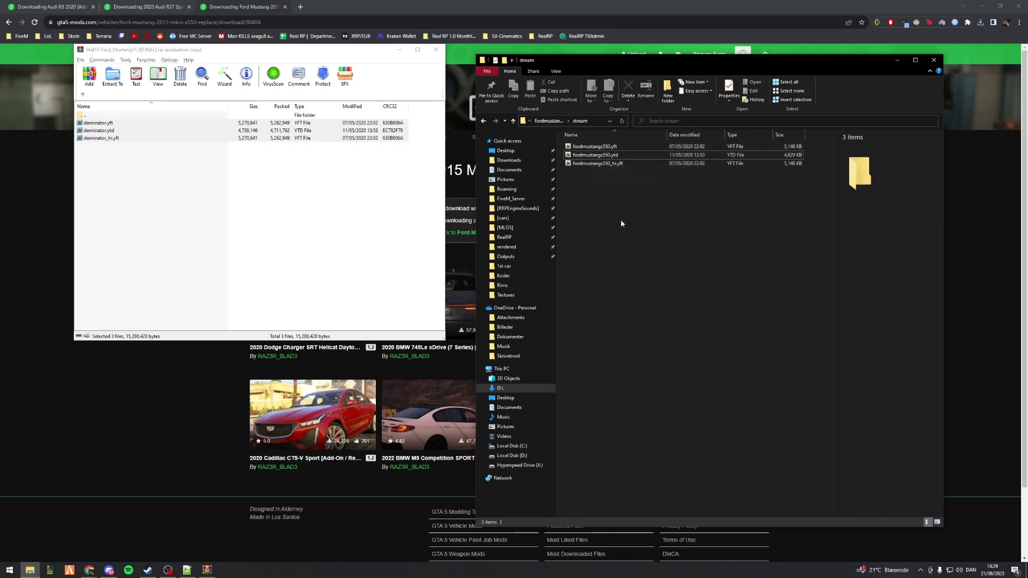
{"action": "key", "text": "alt+Left"}
{"action": "left_click", "coordinate": [630, 268]}
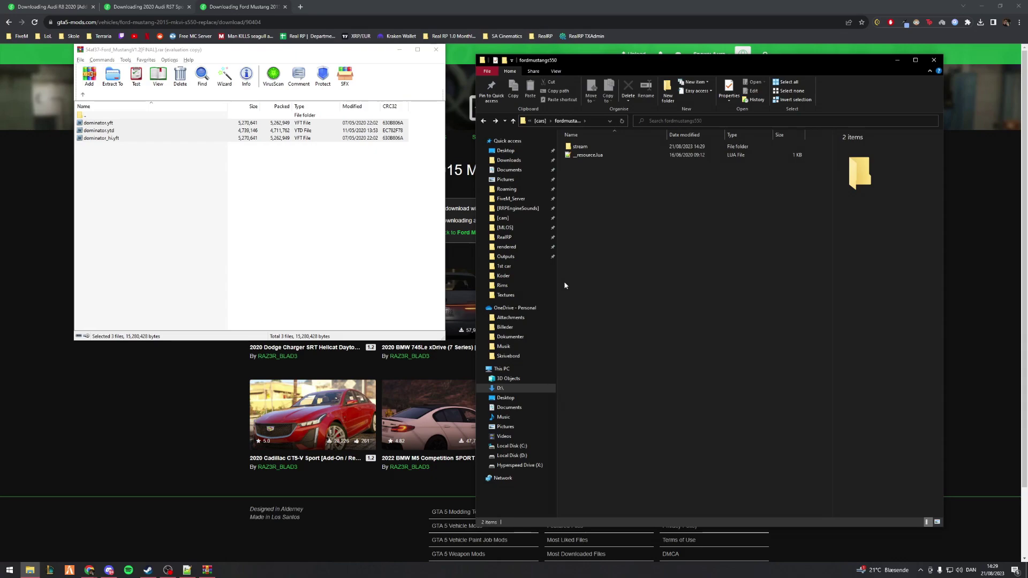
- Copy handling.meta from RealRP's #2RWD Handling_powerful folder into the fordmustangs550 folder
{"action": "left_click", "coordinate": [508, 219]}
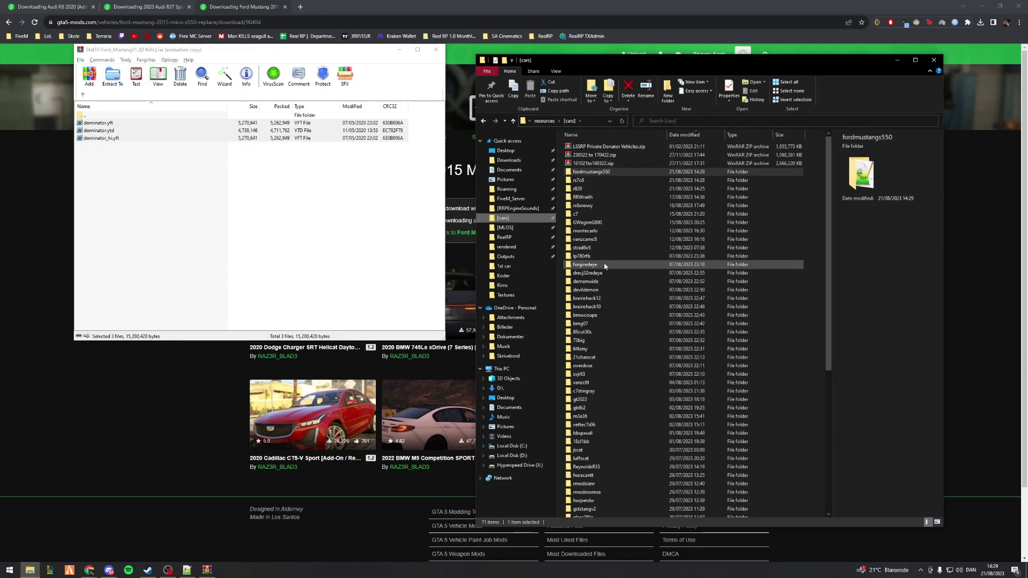
{"action": "left_click", "coordinate": [491, 238]}
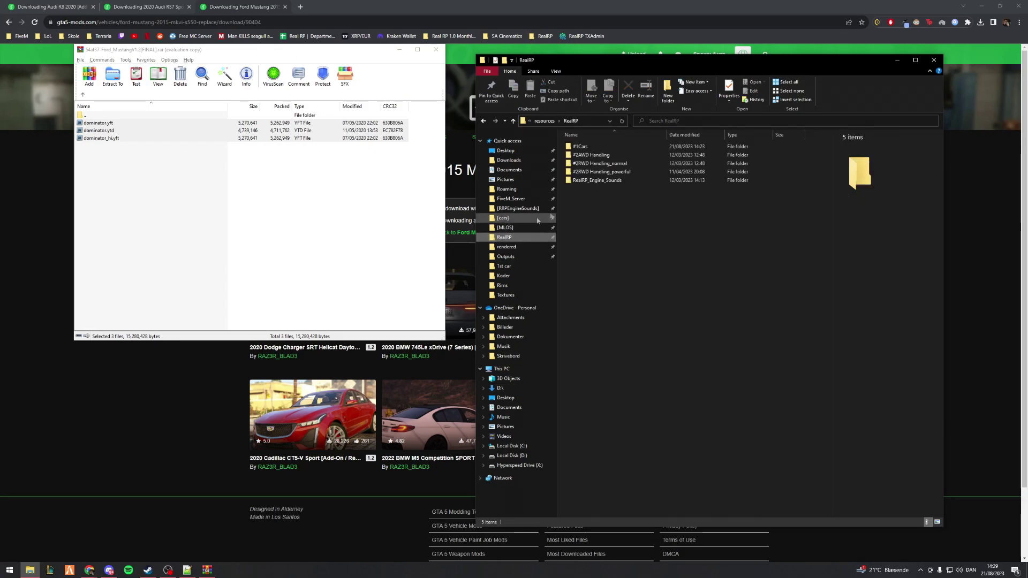
{"action": "double_click", "coordinate": [593, 171]}
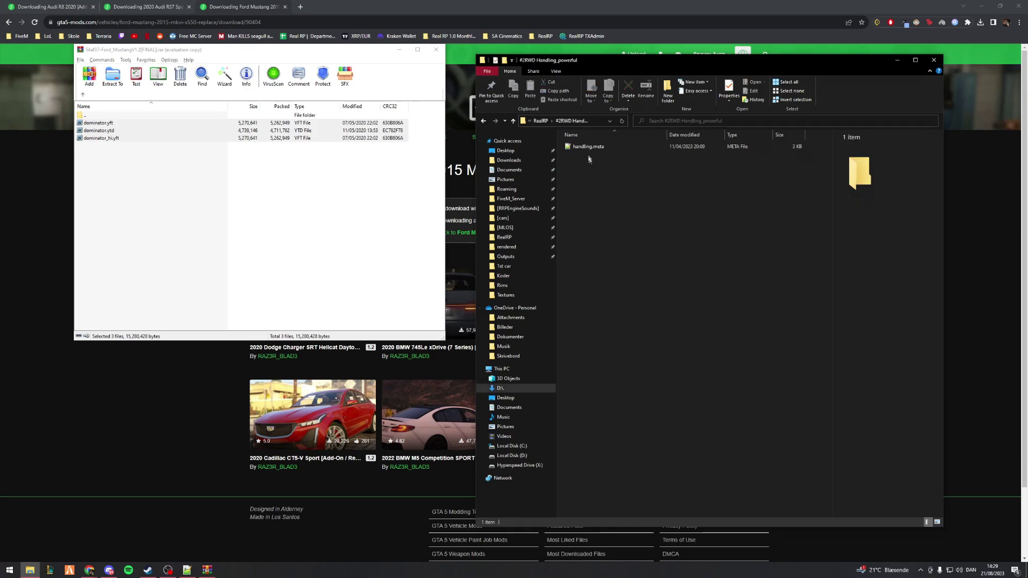
{"action": "left_click", "coordinate": [586, 149]}
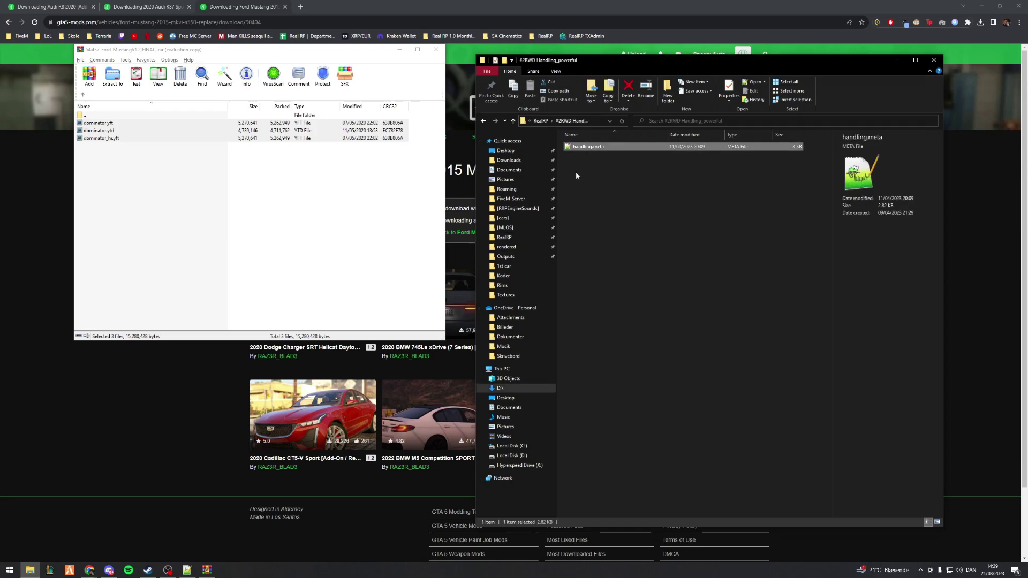
{"action": "left_click", "coordinate": [517, 219]}
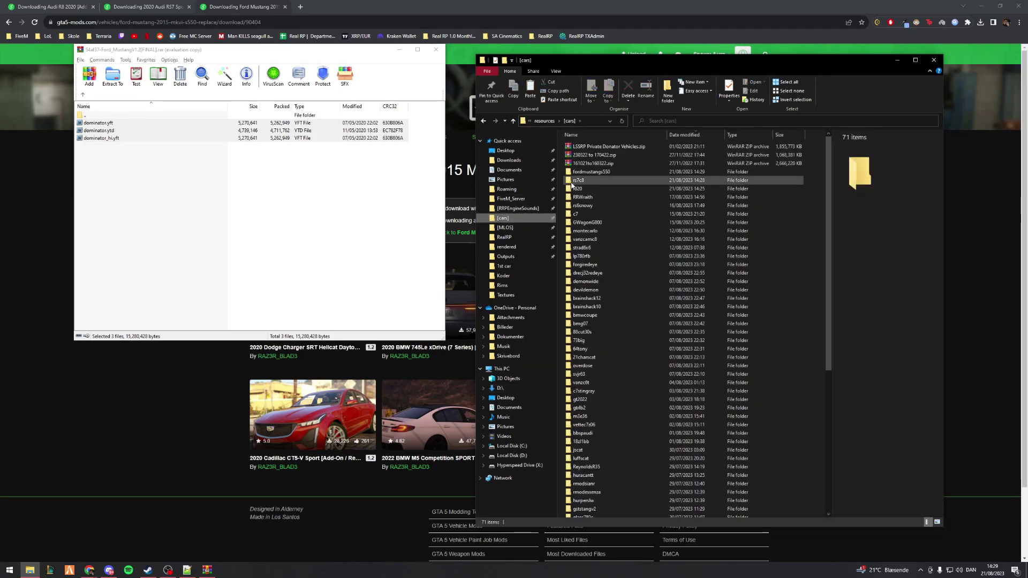
{"action": "left_click", "coordinate": [577, 181]}
{"action": "double_click", "coordinate": [584, 172]}
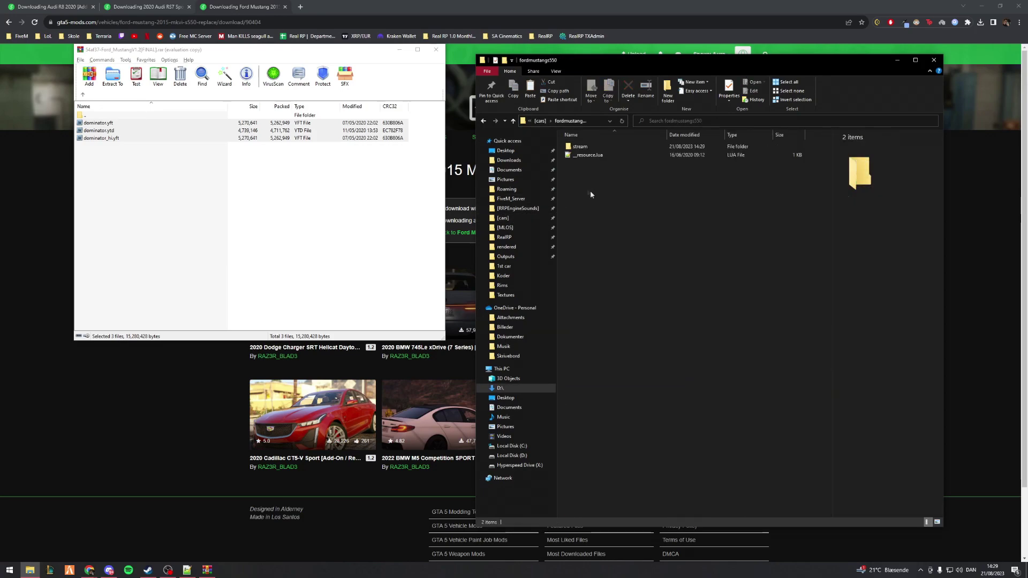
{"action": "key", "text": "ctrl+v"}
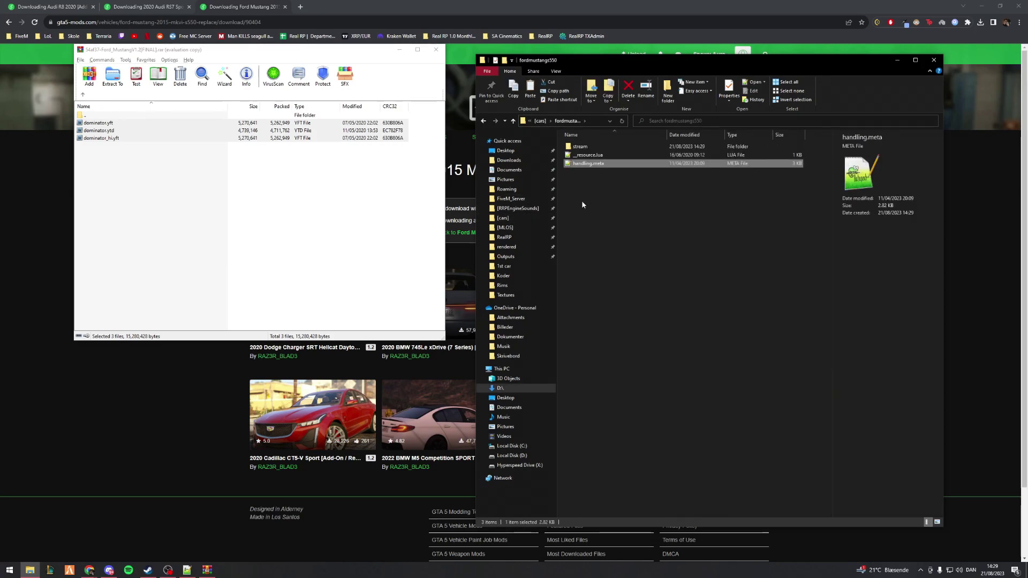
- Copy carvariations.meta and vehicles.meta from the GWagonG800 car folder into the fordmustangs550 folder
{"action": "left_click", "coordinate": [504, 218]}
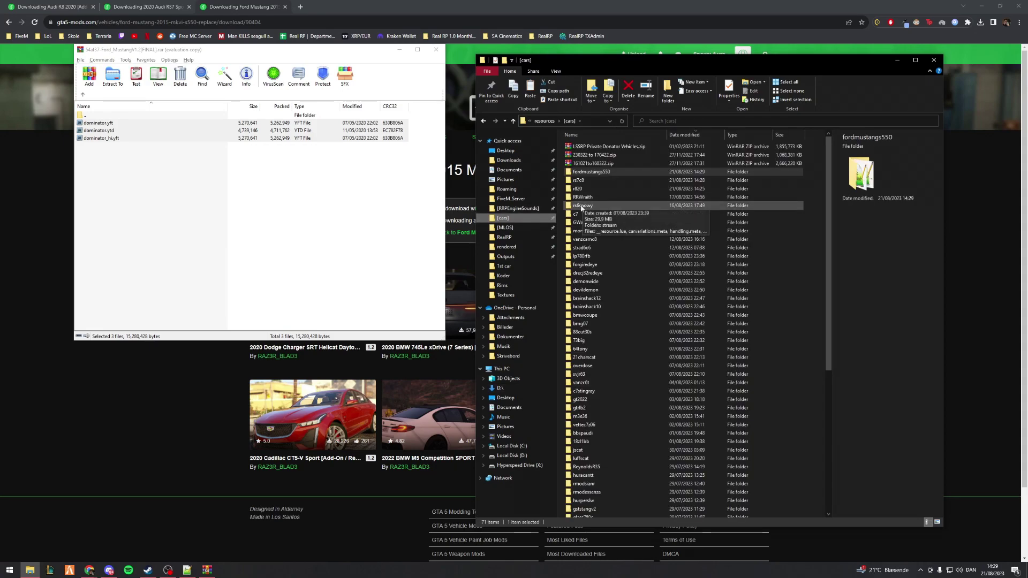
{"action": "double_click", "coordinate": [586, 222]}
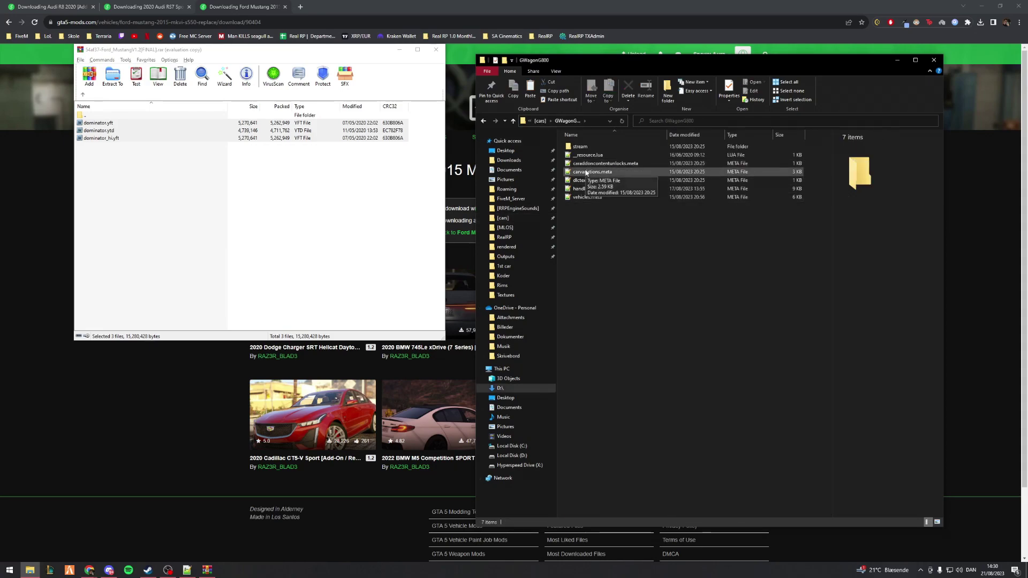
{"action": "left_click", "coordinate": [585, 172]}
{"action": "left_click", "coordinate": [588, 197], "text": "ctrl"}
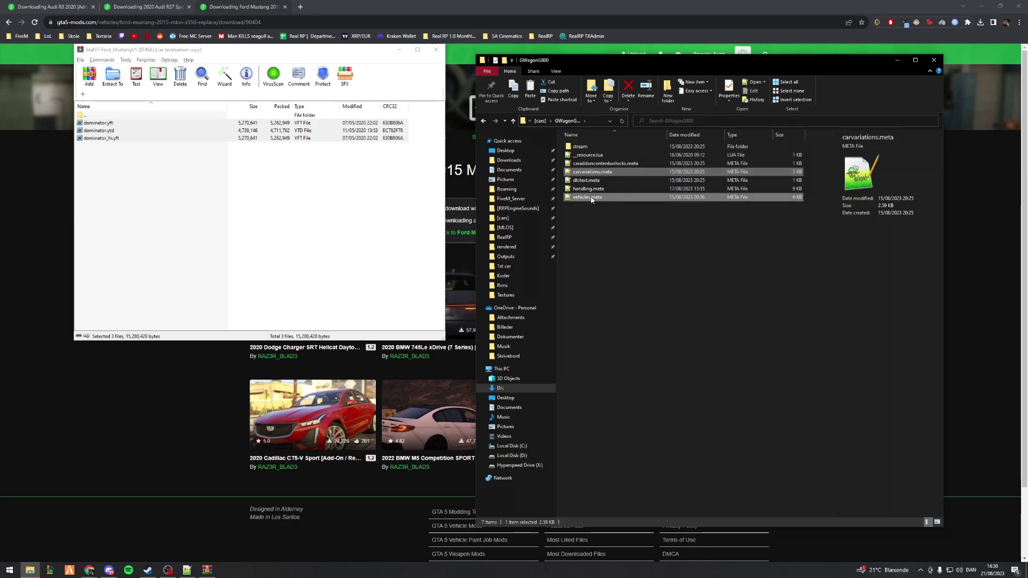
{"action": "left_click", "coordinate": [504, 218]}
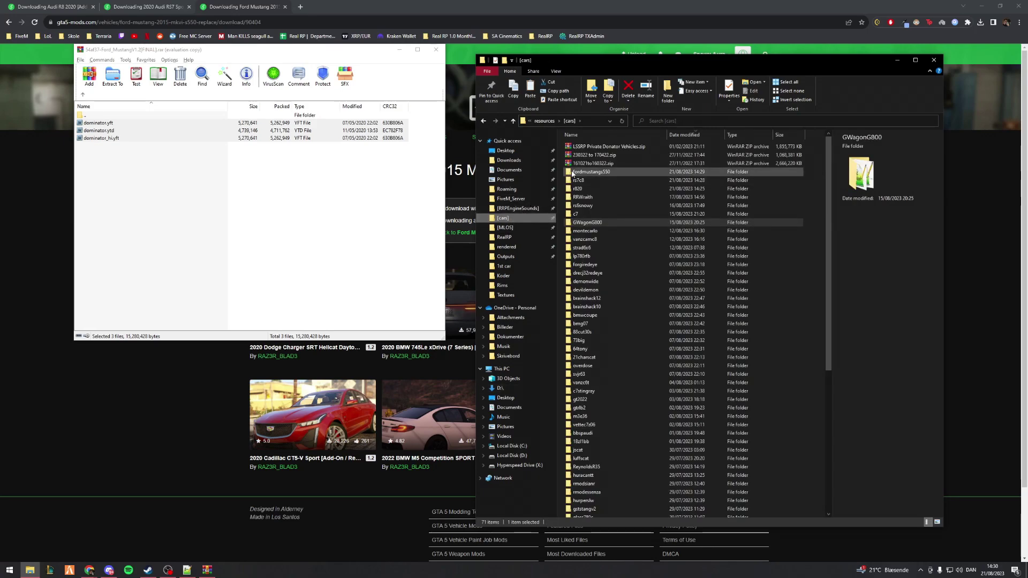
{"action": "double_click", "coordinate": [575, 179]}
{"action": "key", "text": "ctrl+v"}
{"action": "left_click", "coordinate": [587, 214]}
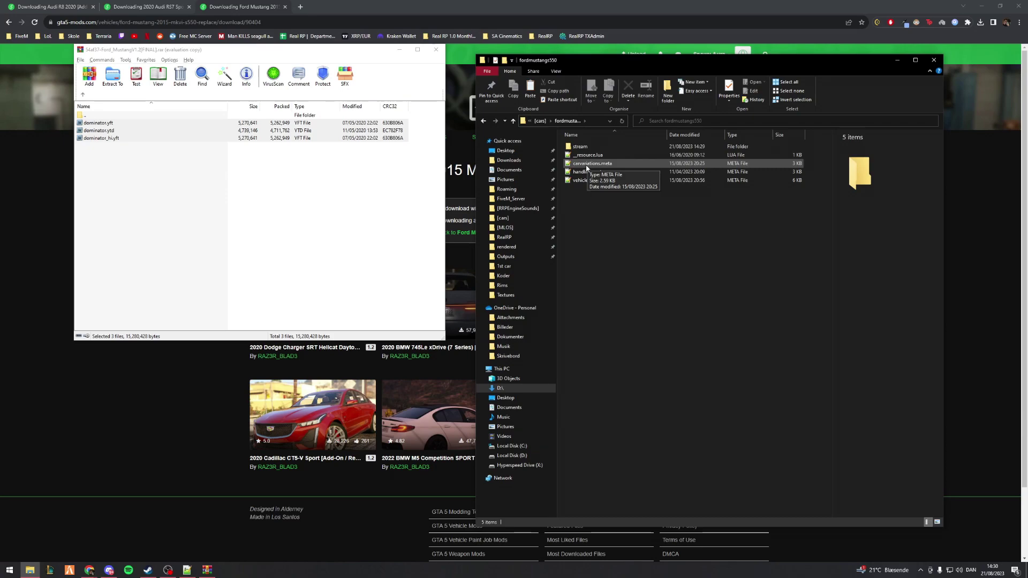
- Open the Mustang's carvariations.meta in Notepad++, select its modelName value and move the editor clear of the folder window
{"action": "left_click_drag", "start_coordinate": [658, 221], "coordinate": [604, 163]}
{"action": "left_click_drag", "start_coordinate": [613, 201], "coordinate": [593, 165]}
{"action": "left_click", "coordinate": [603, 214]}
{"action": "double_click", "coordinate": [592, 163]}
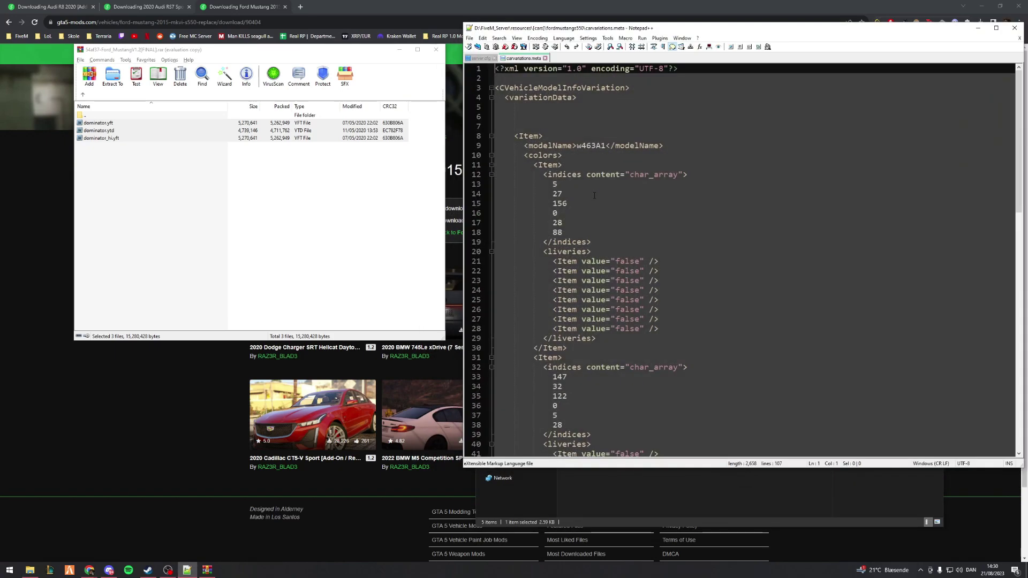
{"action": "left_click", "coordinate": [591, 146]}
{"action": "double_click", "coordinate": [591, 145]}
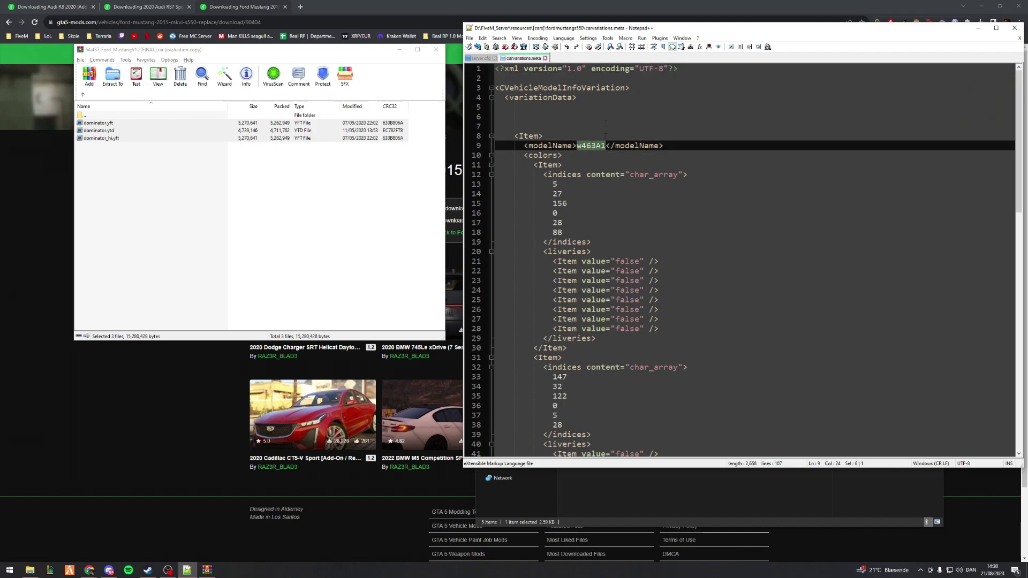
{"action": "left_click_drag", "start_coordinate": [599, 30], "coordinate": [222, 189]}
- Open the Mustang's vehicles.meta in Notepad++, select its modelName value and compare it with the one in carvariations.meta
{"action": "left_click", "coordinate": [626, 197]}
{"action": "double_click", "coordinate": [593, 180]}
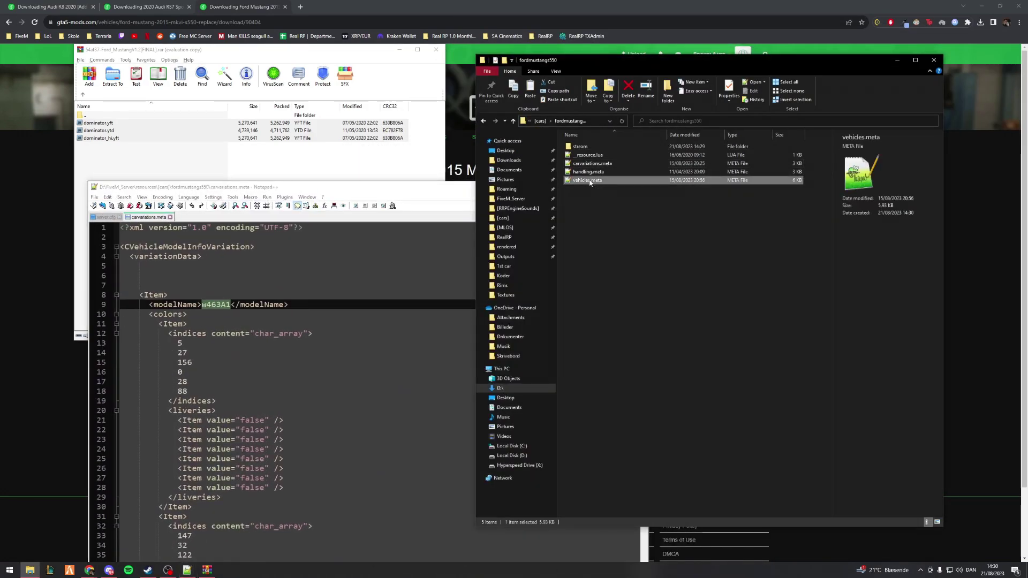
{"action": "double_click", "coordinate": [216, 314]}
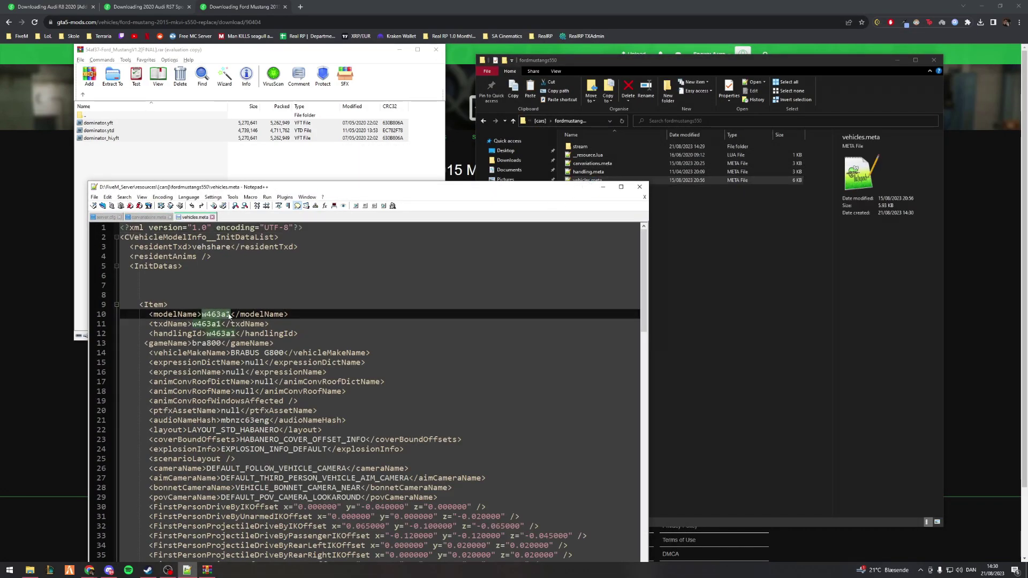
{"action": "left_click", "coordinate": [155, 217]}
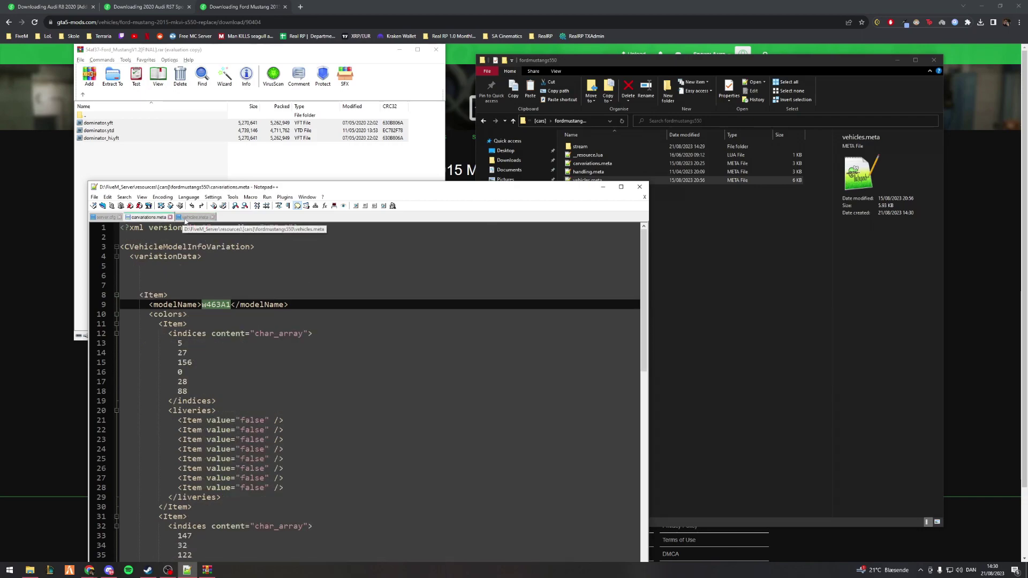
{"action": "left_click", "coordinate": [194, 217]}
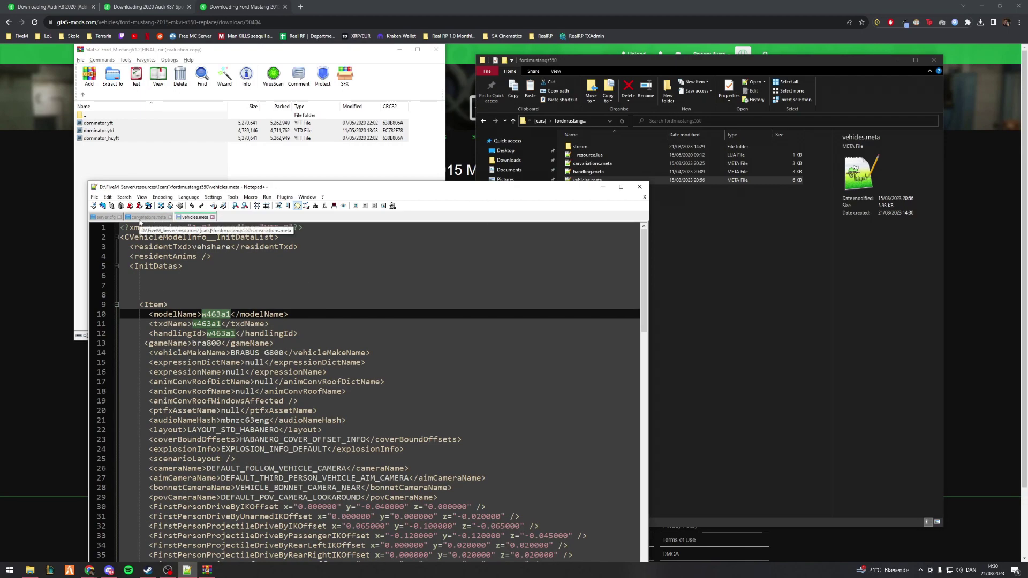
- Replace the modelName, txdName and handlingId values in the Mustang's vehicles.meta with fordmustangs550
{"action": "double_click", "coordinate": [223, 316]}
{"action": "type", "text": "fordmustang"}
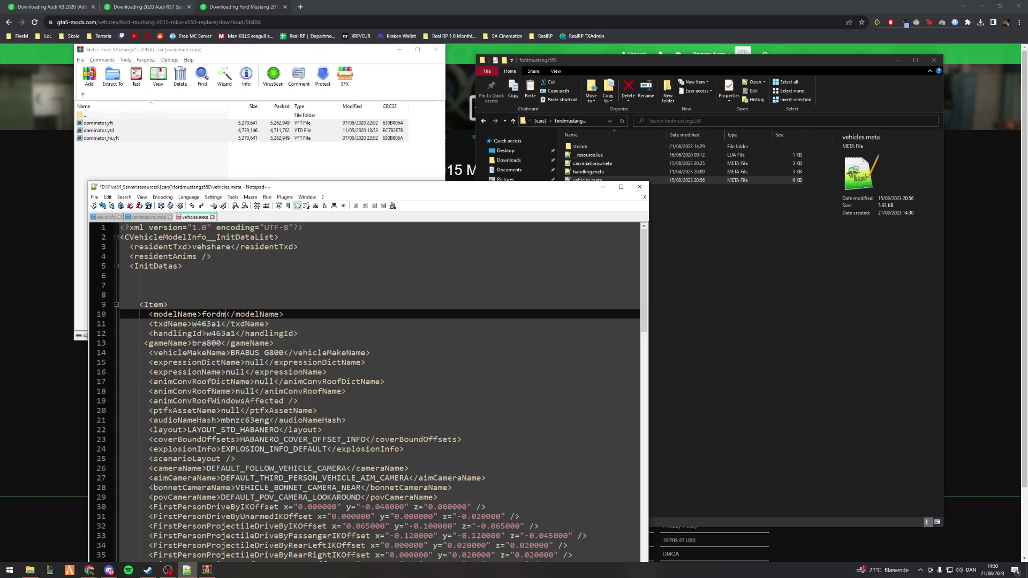
{"action": "type", "text": "s550"}
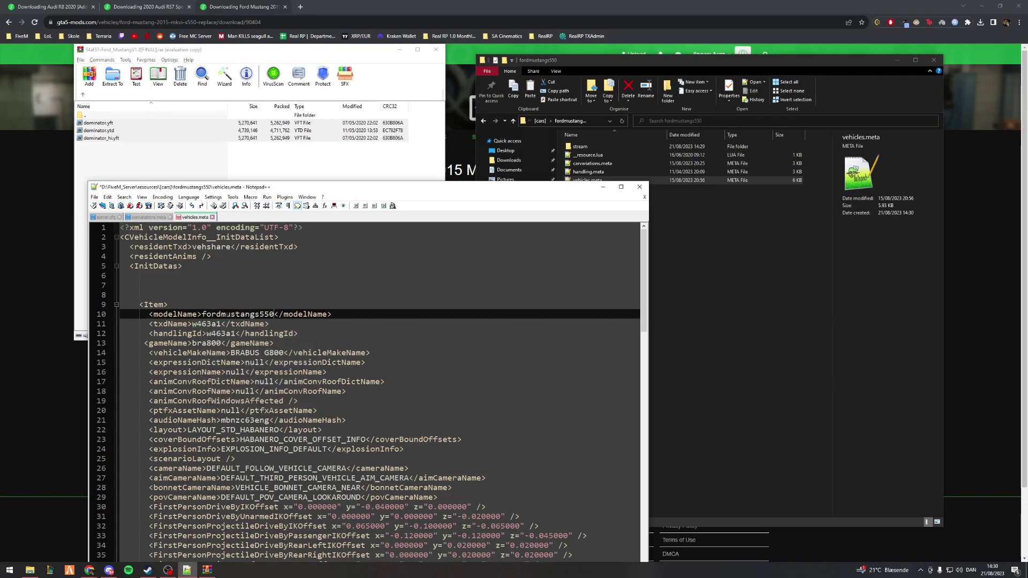
{"action": "double_click", "coordinate": [227, 315]}
{"action": "key", "text": "ctrl+c"}
{"action": "double_click", "coordinate": [214, 324]}
{"action": "key", "text": "ctrl+v"}
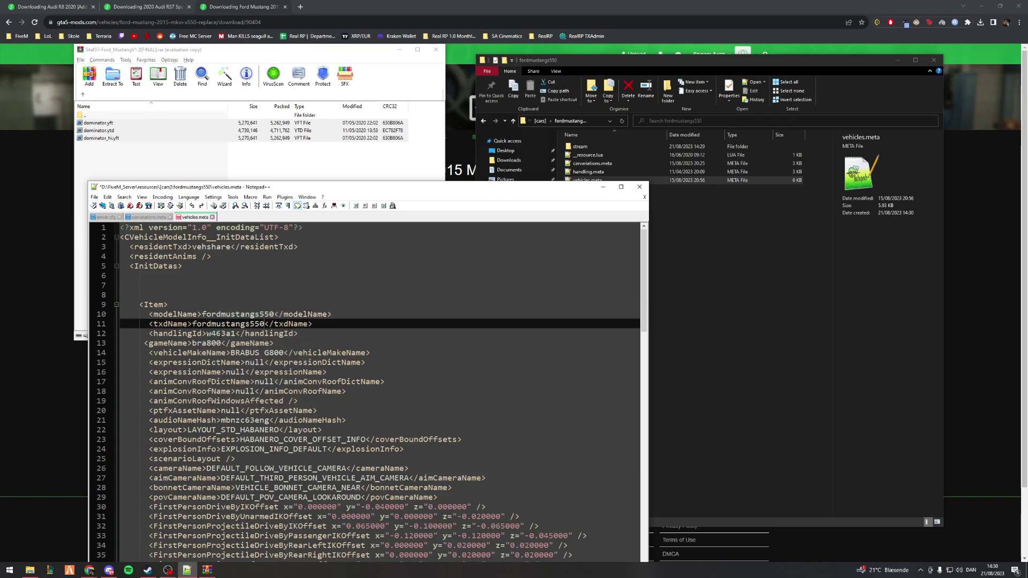
{"action": "double_click", "coordinate": [228, 334]}
{"action": "key", "text": "ctrl+v"}
- Set gameName and vehicleMakeName to fordmustangs550 in vehicles.meta and save the file
{"action": "double_click", "coordinate": [215, 343]}
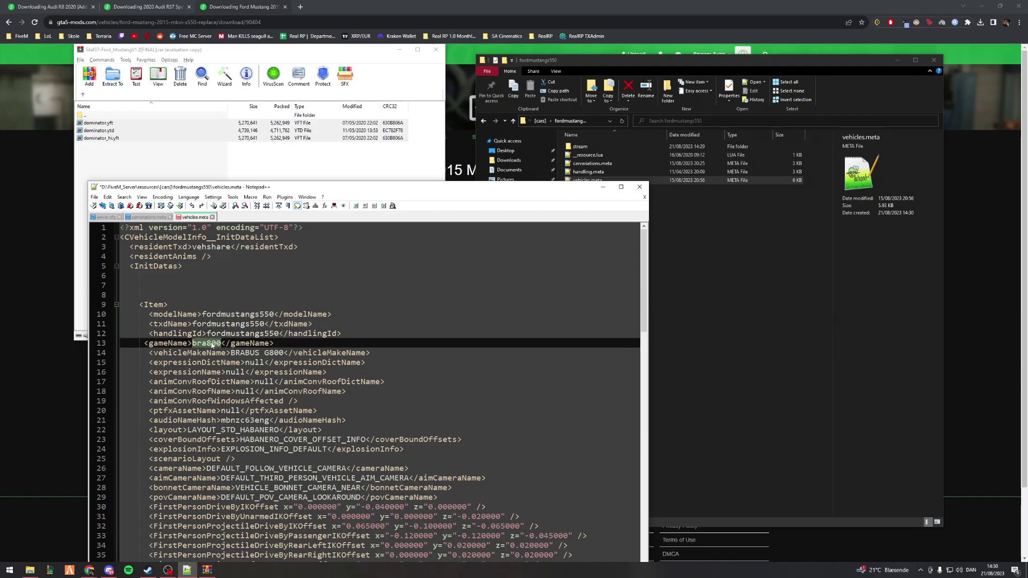
{"action": "key", "text": "ctrl+v"}
{"action": "left_click_drag", "start_coordinate": [231, 353], "coordinate": [284, 353]}
{"action": "key", "text": "ctrl+v"}
{"action": "key", "text": "ctrl+s"}
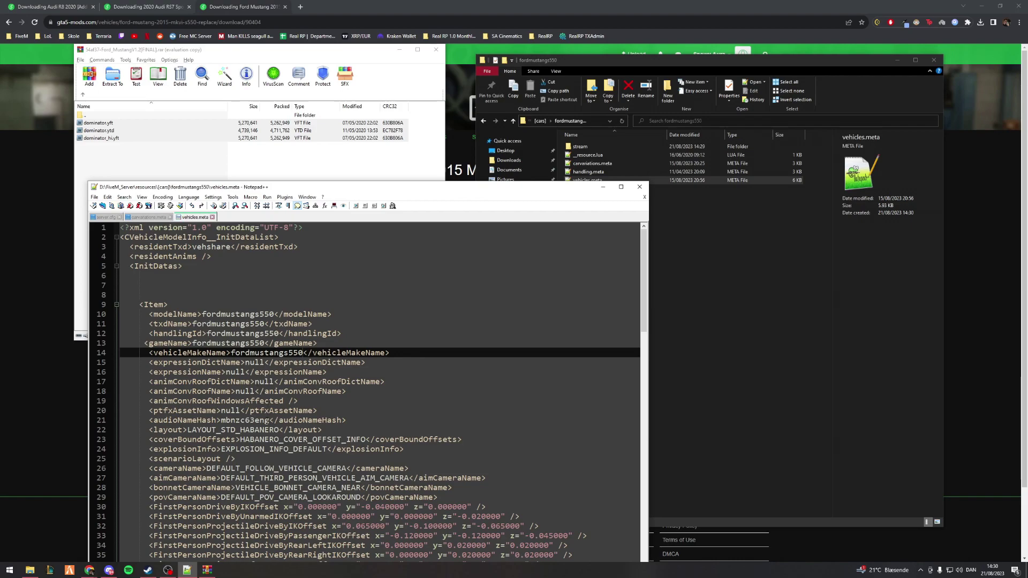
- Change the audioNameHash value in vehicles.meta to dominator and save the file
{"action": "left_click_drag", "start_coordinate": [270, 420], "coordinate": [221, 420]}
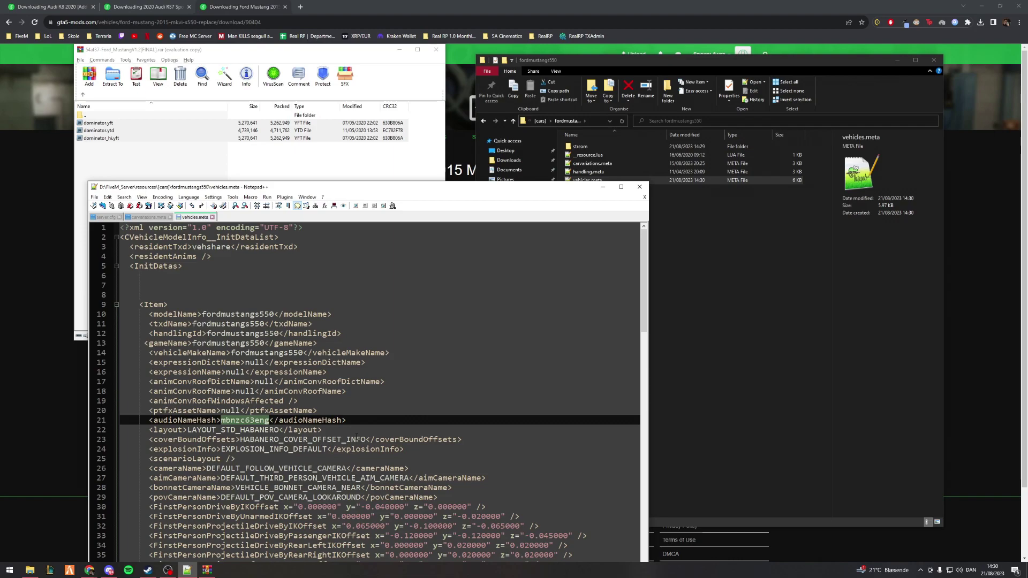
{"action": "type", "text": "domin"}
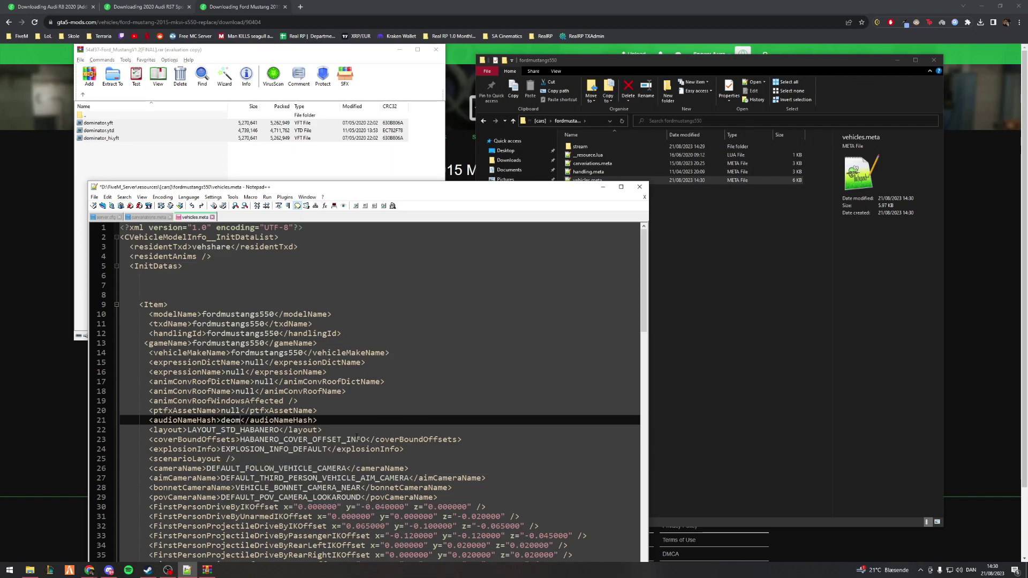
{"action": "type", "text": "ator"}
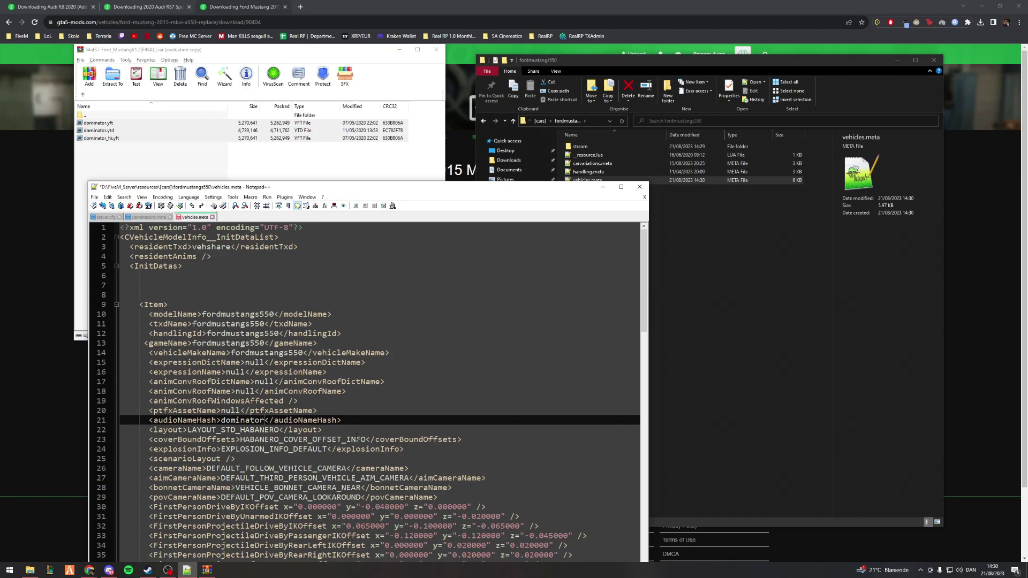
{"action": "key", "text": "ctrl+s"}
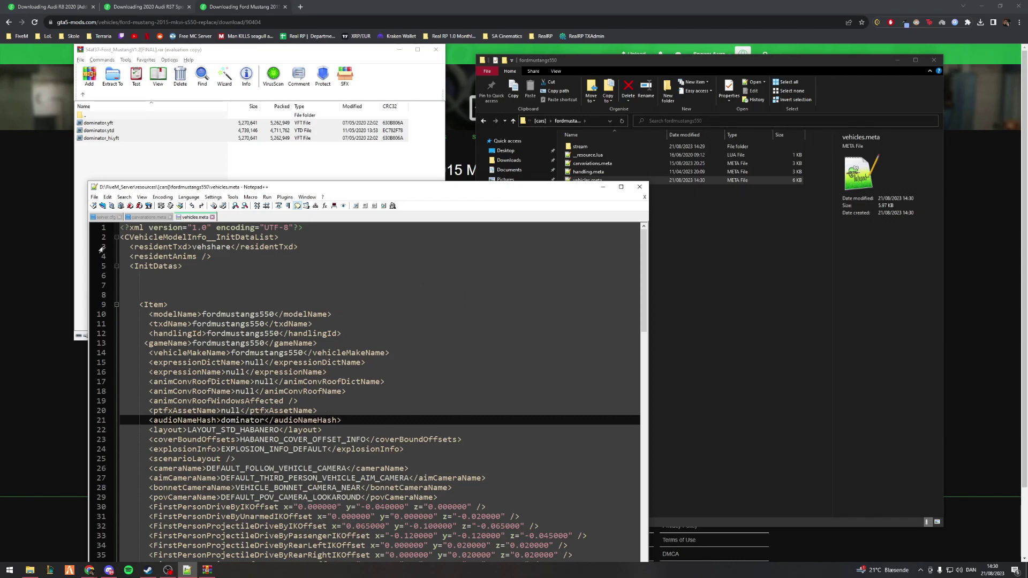
{"action": "left_click", "coordinate": [94, 198]}
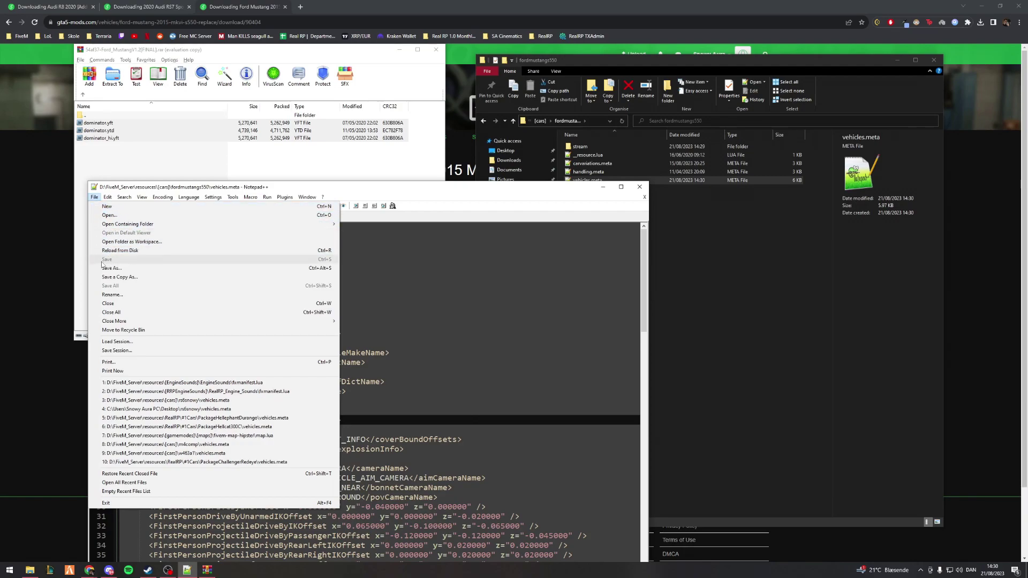
{"action": "left_click", "coordinate": [436, 304]}
- Open the Mustang's handling.meta, set handlingName to fordmustangs550, save the file and copy the name
{"action": "left_click", "coordinate": [602, 187]}
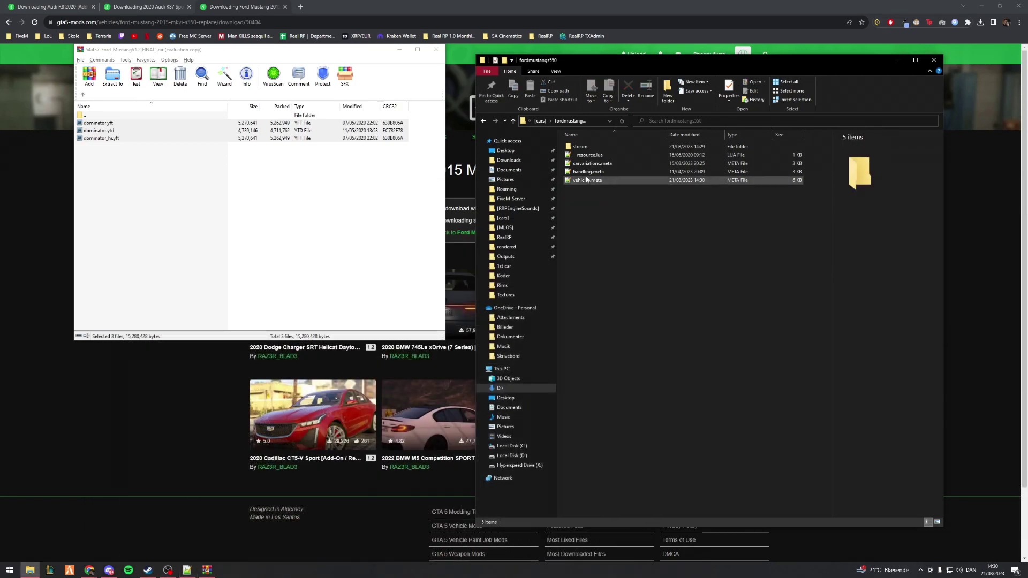
{"action": "double_click", "coordinate": [588, 172]}
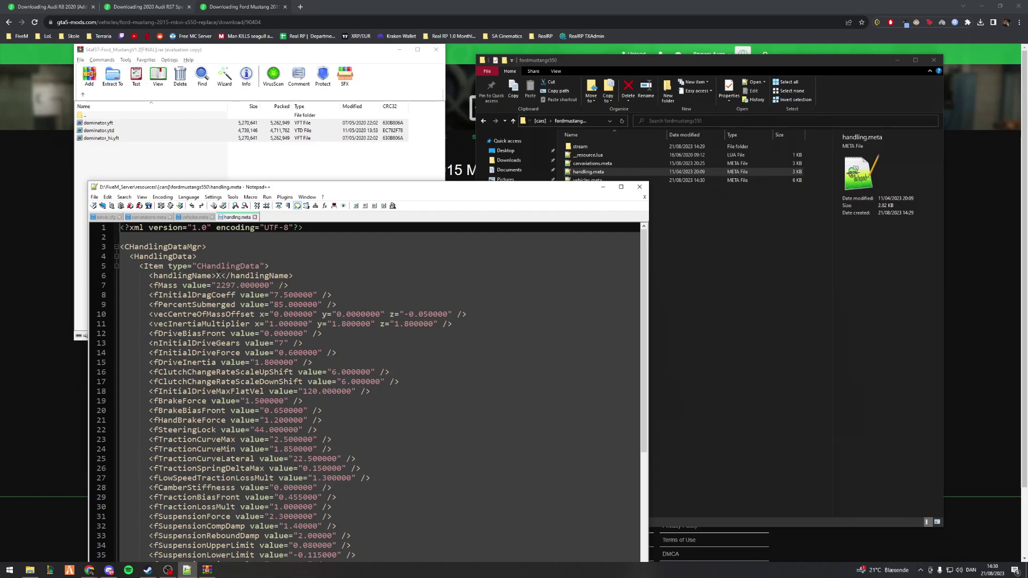
{"action": "double_click", "coordinate": [218, 276]}
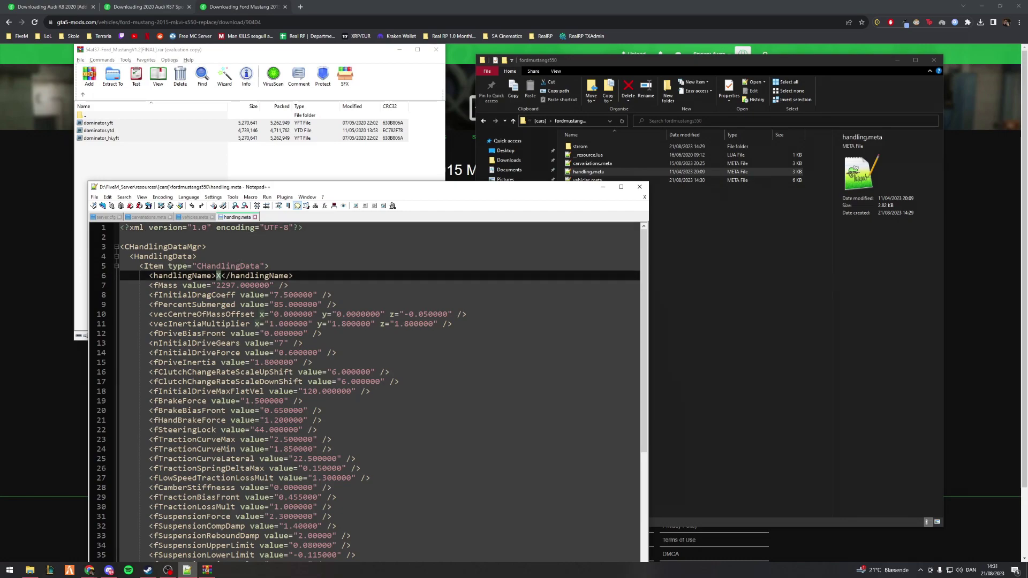
{"action": "key", "text": "ctrl+v"}
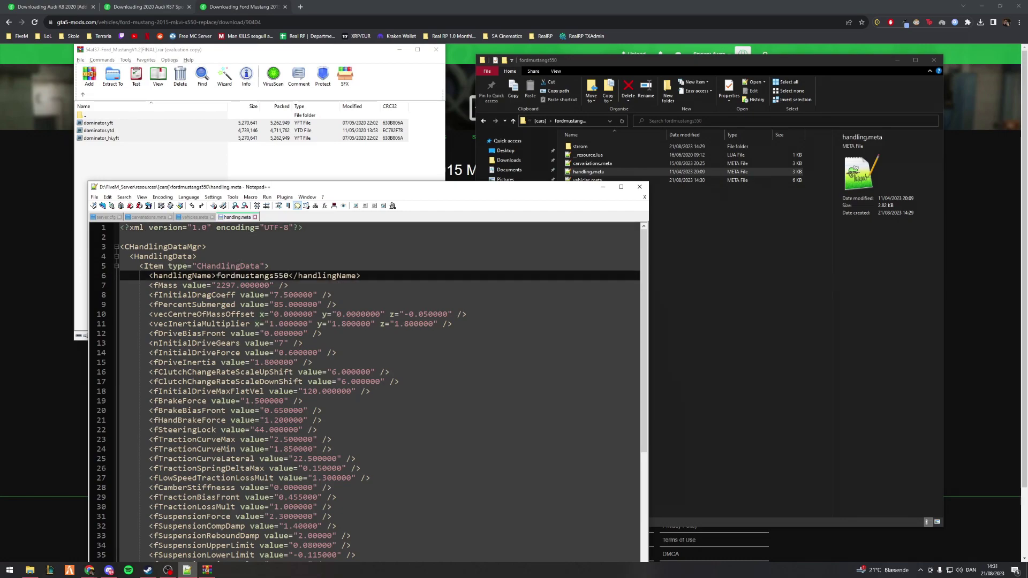
{"action": "left_click_drag", "start_coordinate": [289, 276], "coordinate": [215, 276]}
{"action": "key", "text": "ctrl+c"}
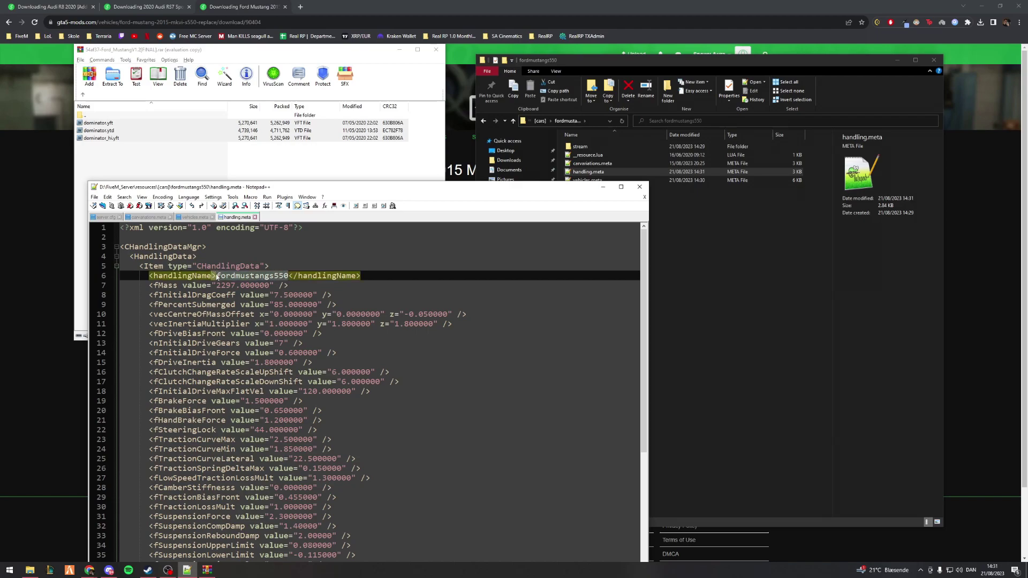
- Reopen the Mustang's carvariations.meta, replace its modelName value with fordmustangs550 and save the file
{"action": "left_click", "coordinate": [713, 296]}
{"action": "double_click", "coordinate": [589, 165]}
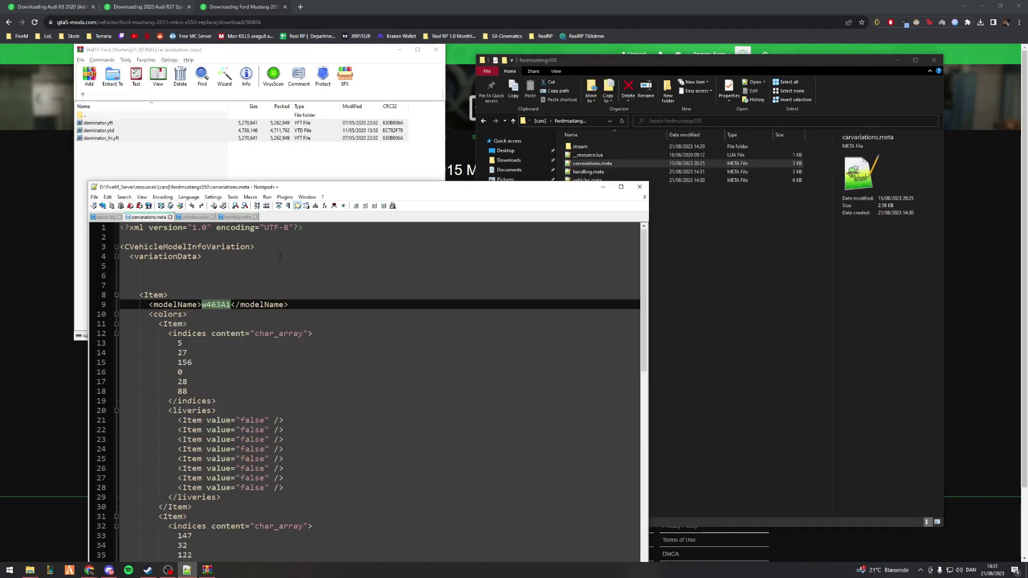
{"action": "key", "text": "ctrl+v"}
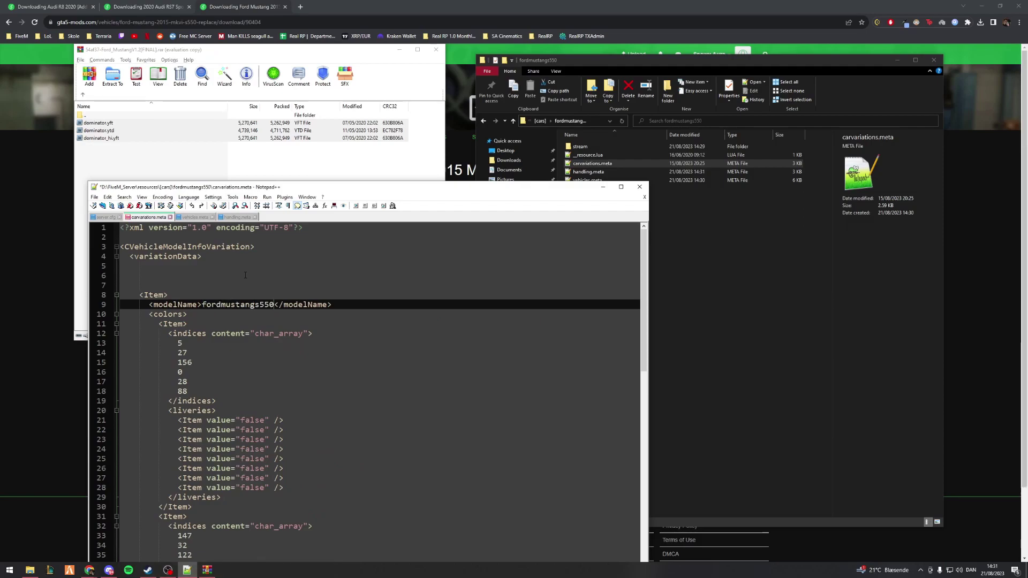
- Move the editor window higher and check the kits entry 0_default_modkit near the end of carvariations.meta
{"action": "left_click_drag", "start_coordinate": [257, 189], "coordinate": [260, 75]}
{"action": "left_click_drag", "start_coordinate": [645, 208], "coordinate": [645, 444]}
{"action": "left_click_drag", "start_coordinate": [191, 162], "coordinate": [257, 163]}
{"action": "left_click", "coordinate": [266, 171]}
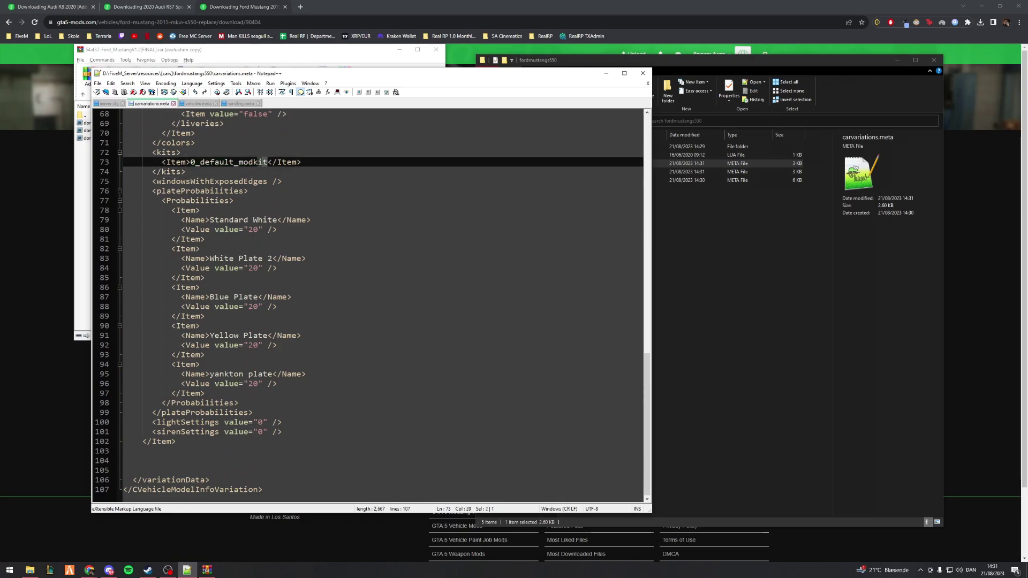
{"action": "left_click", "coordinate": [205, 162]}
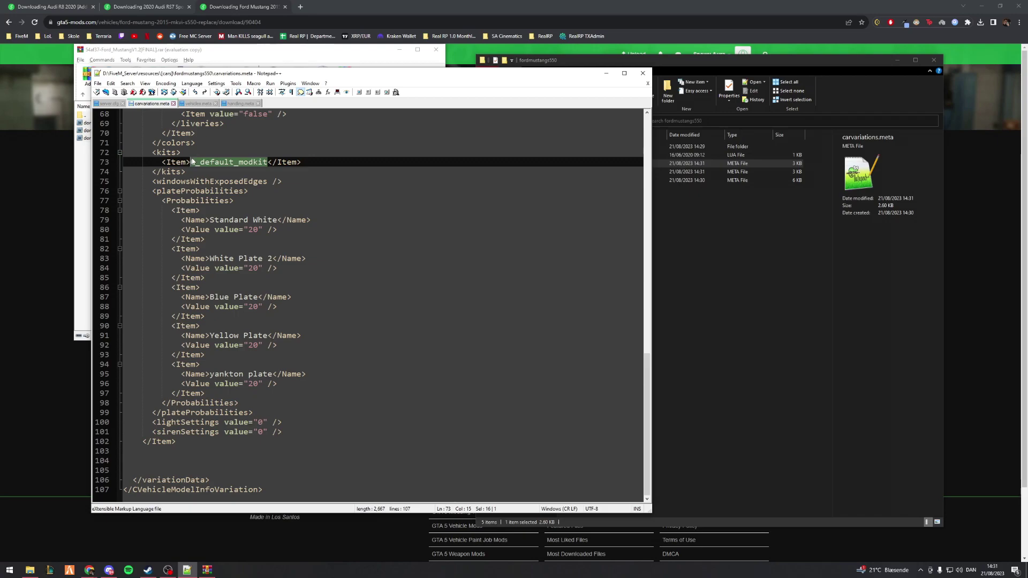
- Reopen vehicles.meta, set the child value under txdRelationships to fordmustangs550 and save the file
{"action": "left_click", "coordinate": [787, 300]}
{"action": "double_click", "coordinate": [589, 181]}
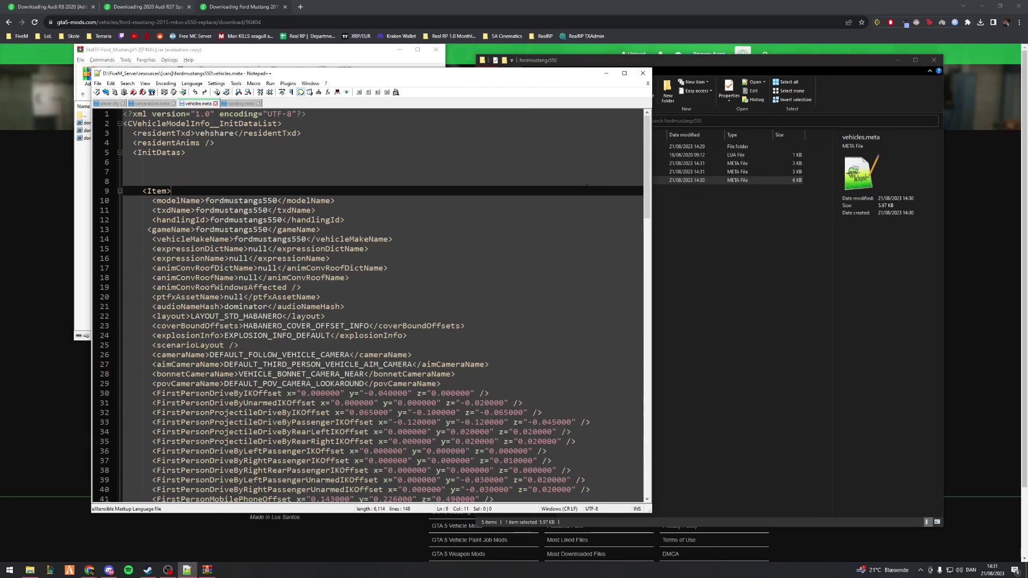
{"action": "left_click_drag", "start_coordinate": [647, 162], "coordinate": [617, 453]}
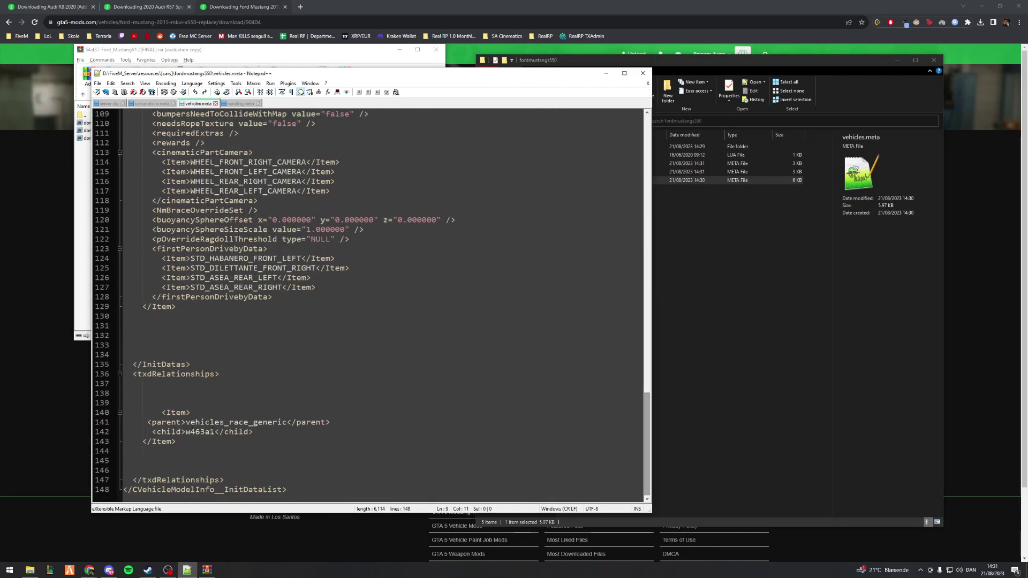
{"action": "left_click_drag", "start_coordinate": [185, 431], "coordinate": [209, 431]}
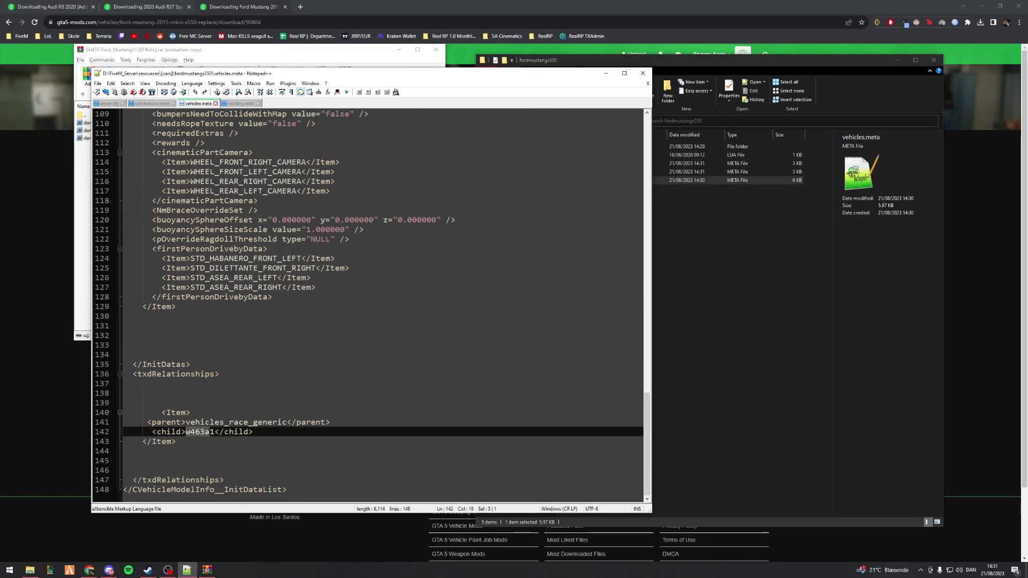
{"action": "key", "text": "ctrl+v"}
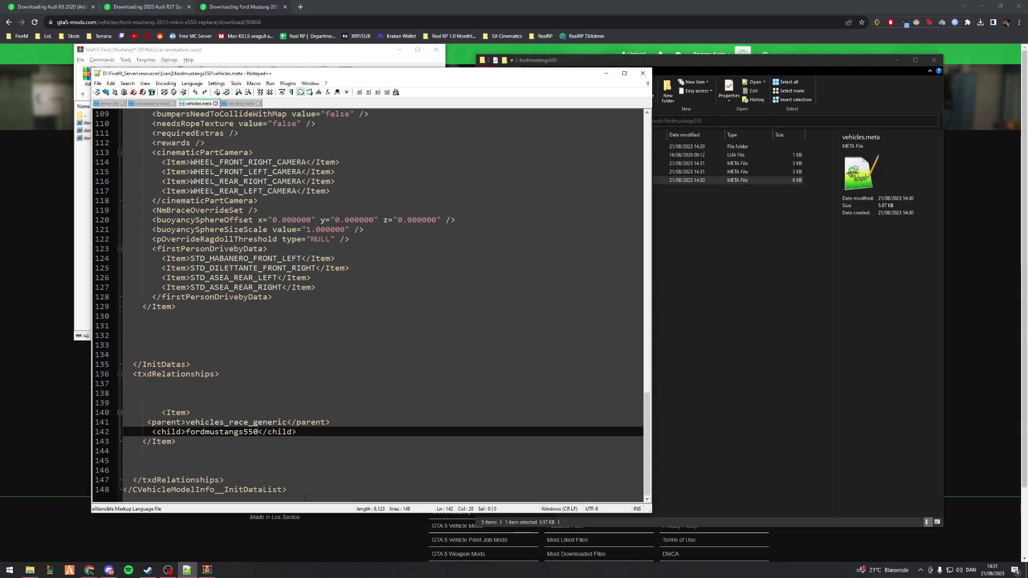
- Review the fordmustangs550 folder's files, go back to [cars], and open server.cfg from the FiveM_Server folder
{"action": "left_click", "coordinate": [785, 305]}
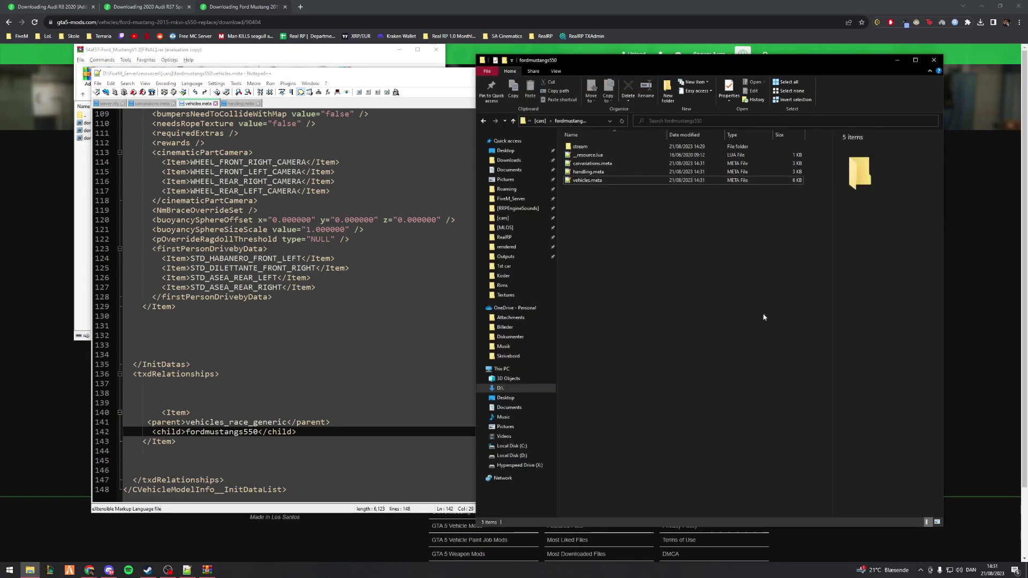
{"action": "left_click_drag", "start_coordinate": [765, 318], "coordinate": [569, 138]}
{"action": "left_click", "coordinate": [540, 121]}
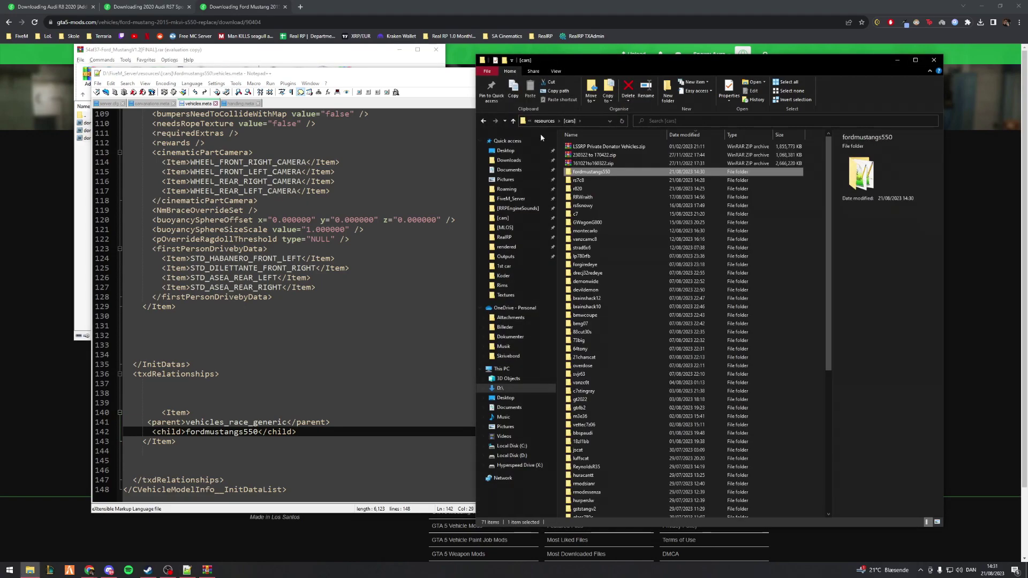
{"action": "left_click", "coordinate": [519, 200]}
{"action": "left_click_drag", "start_coordinate": [829, 206], "coordinate": [836, 446]}
{"action": "left_click", "coordinate": [580, 438]}
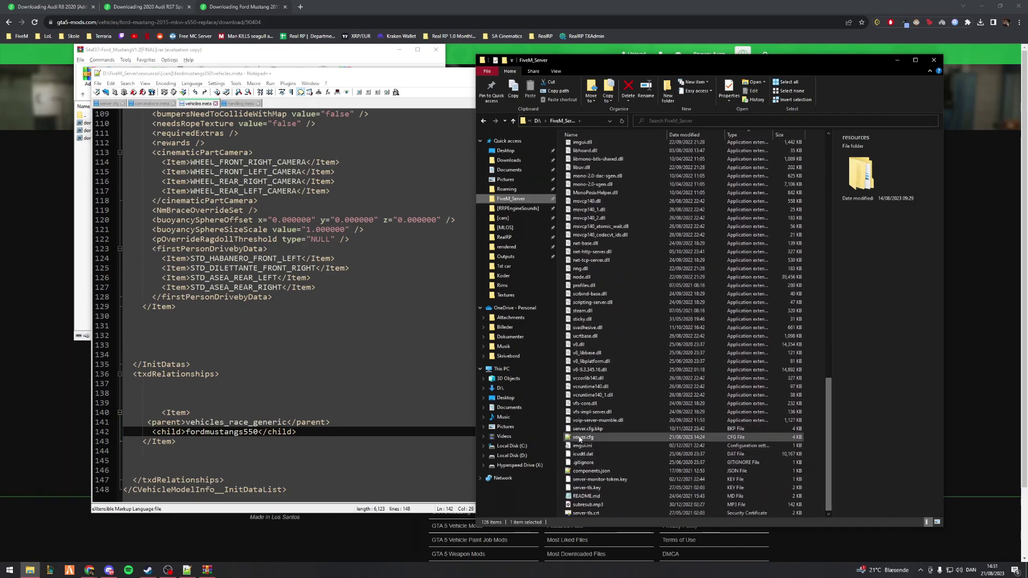
{"action": "double_click", "coordinate": [580, 437]}
- Examine the Cars section of server.cfg, highlighting the ensure keyword and the [cars] folder name
{"action": "scroll", "coordinate": [239, 313], "scroll_direction": "up", "scroll_amount": 2}
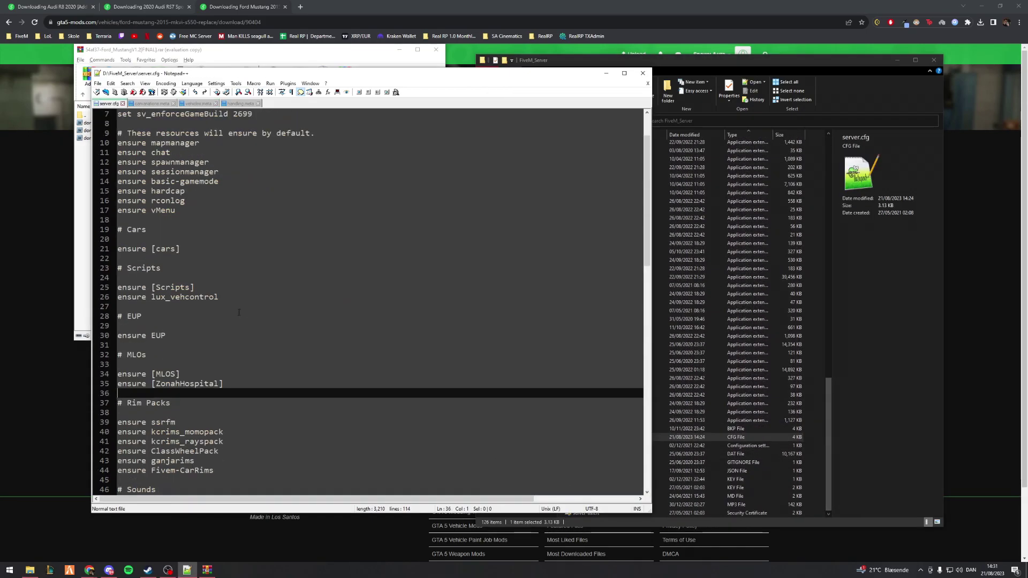
{"action": "double_click", "coordinate": [154, 229]}
{"action": "left_click", "coordinate": [178, 248]}
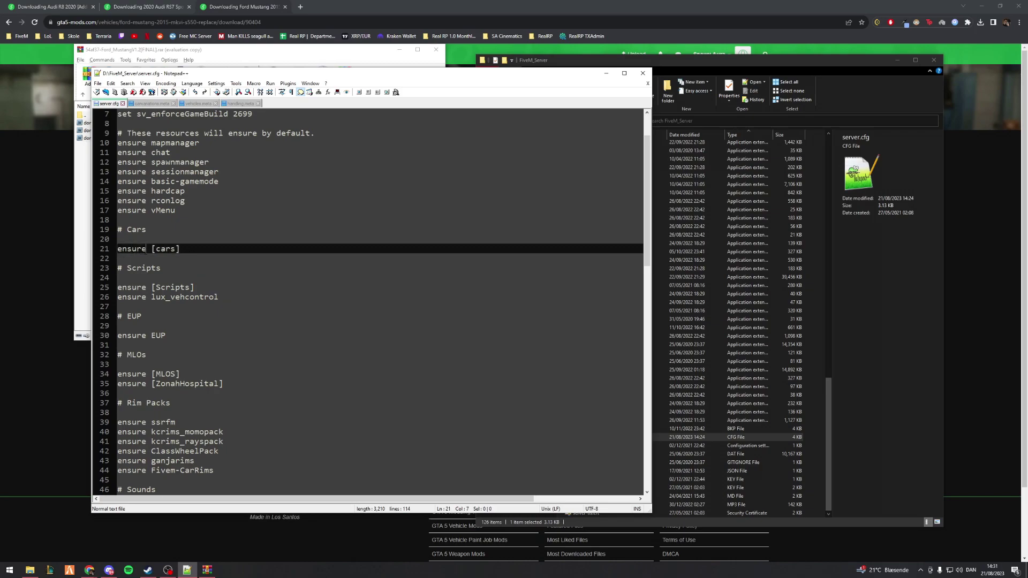
{"action": "left_click_drag", "start_coordinate": [146, 249], "coordinate": [118, 249]}
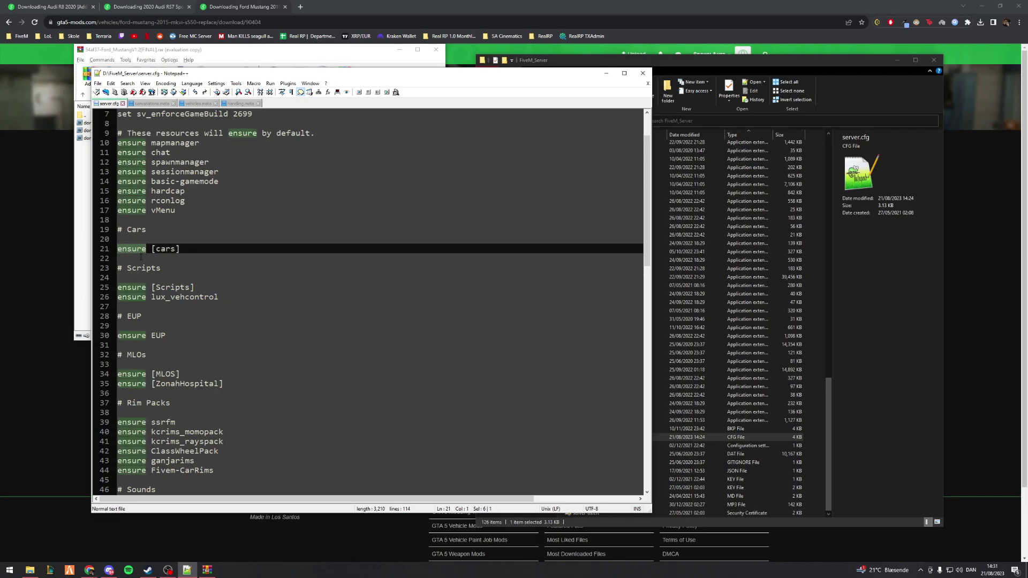
{"action": "left_click", "coordinate": [141, 258]}
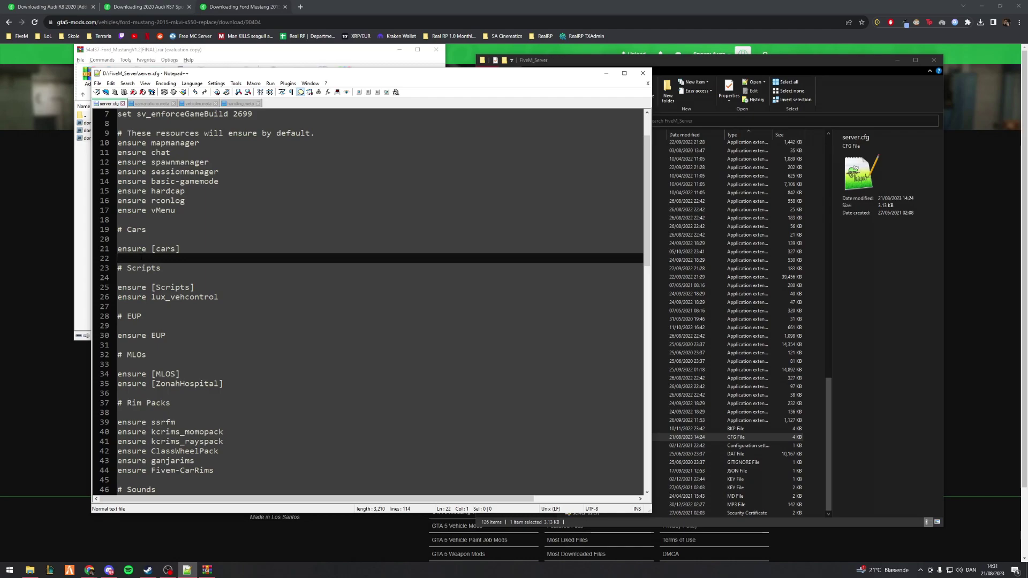
{"action": "left_click_drag", "start_coordinate": [180, 249], "coordinate": [155, 249]}
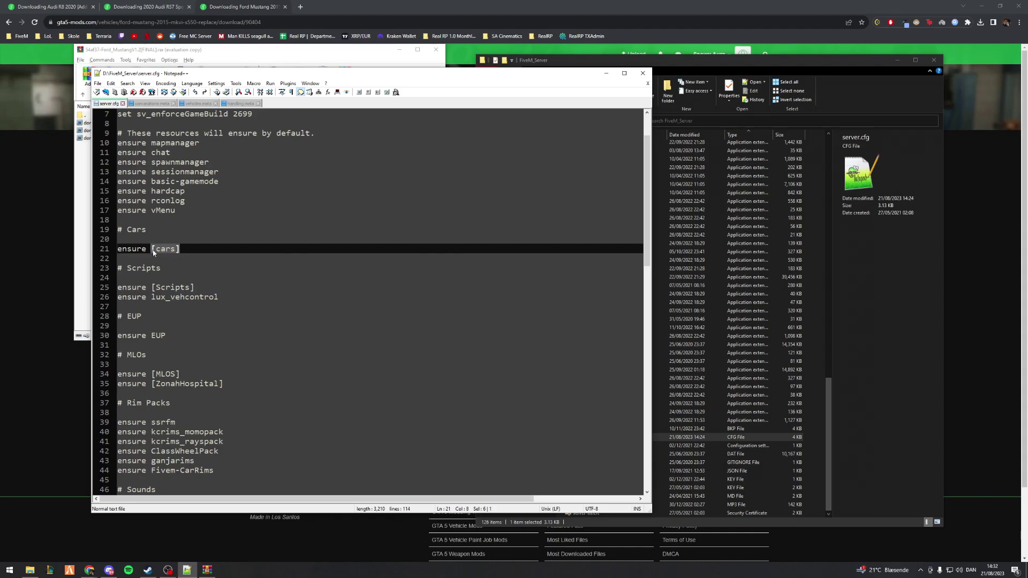
- Compare the [cars] folder inside resources with its ensure line in server.cfg, and return to the FiveM_Server folder
{"action": "left_click", "coordinate": [875, 277]}
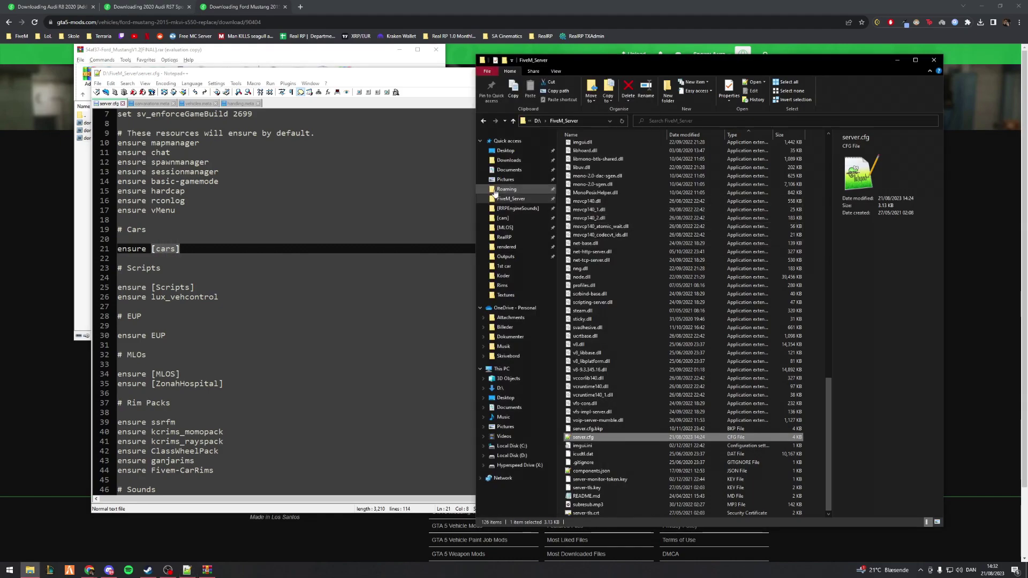
{"action": "left_click", "coordinate": [505, 218]}
{"action": "left_click", "coordinate": [545, 122]}
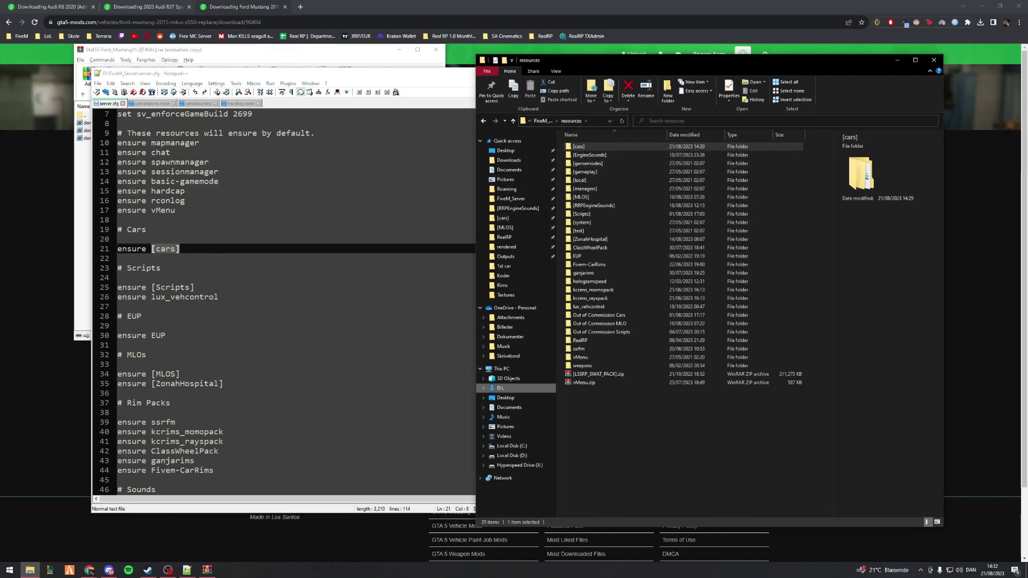
{"action": "left_click", "coordinate": [199, 248]}
{"action": "left_click", "coordinate": [835, 314]}
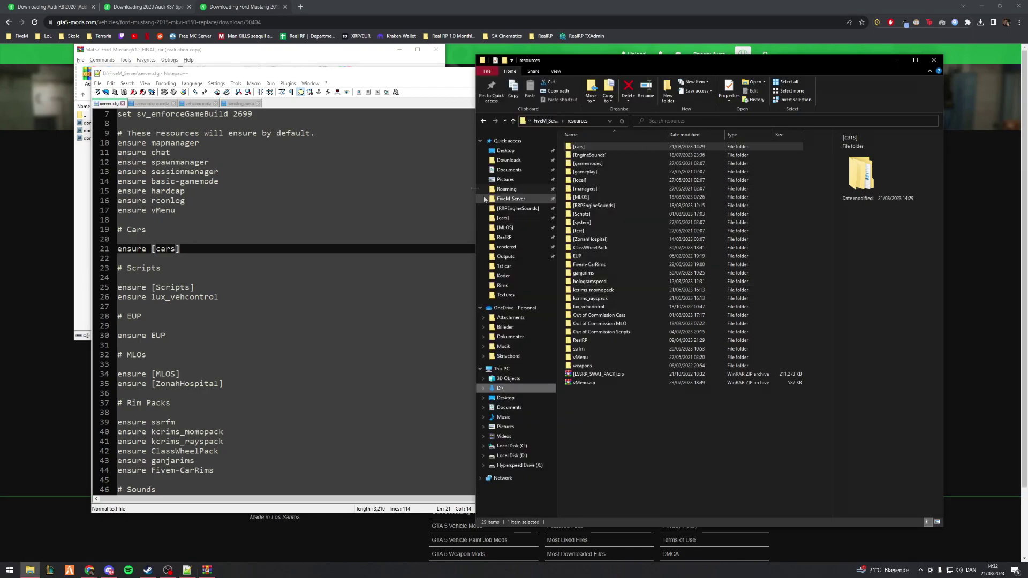
{"action": "left_click", "coordinate": [511, 199]}
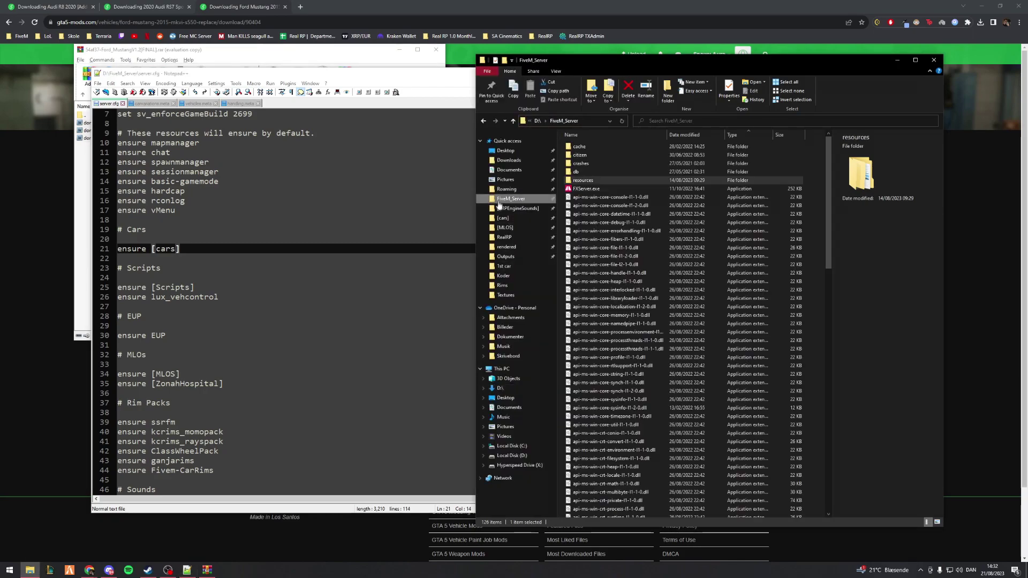
- Start FXServer.exe from the FiveM_Server folder, switch to FiveM and connect to the local LAN server
{"action": "double_click", "coordinate": [586, 189]}
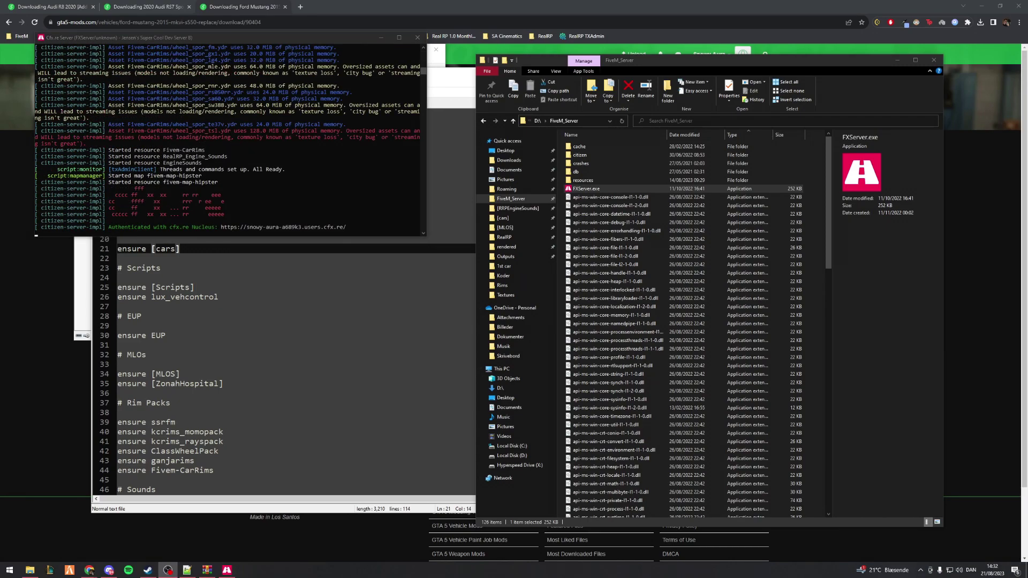
{"action": "left_click", "coordinate": [147, 569]}
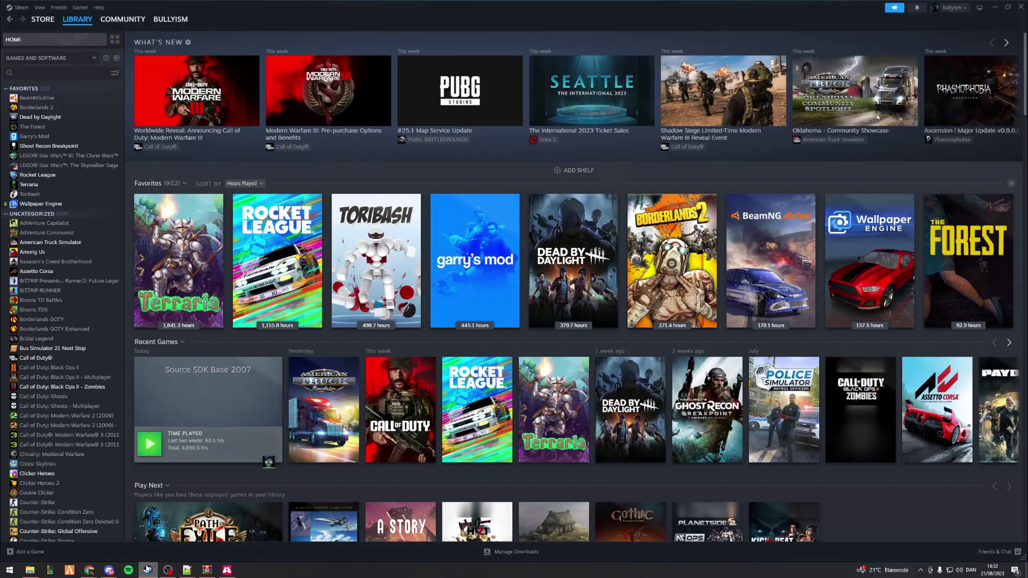
{"action": "left_click", "coordinate": [147, 569]}
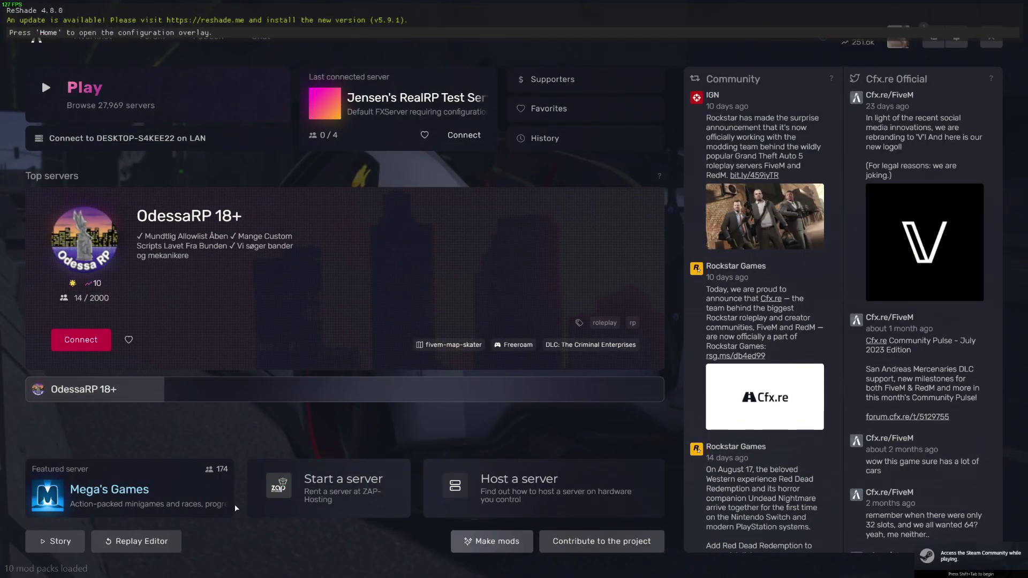
{"action": "left_click", "coordinate": [191, 144]}
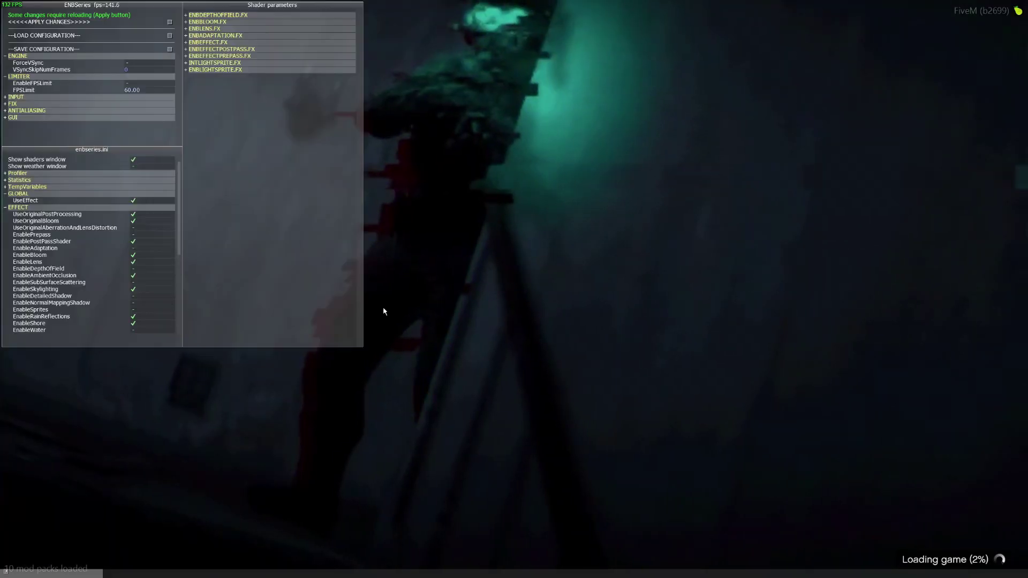
- Turn off UseEffect in the ENBSeries settings, close its editor and open the ReShade overlay
{"action": "left_click", "coordinate": [145, 201]}
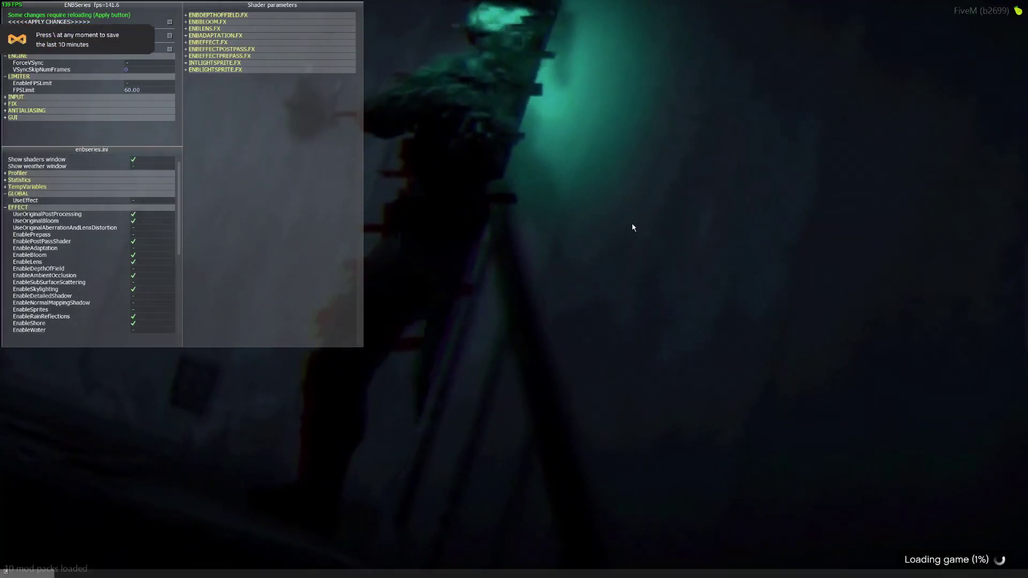
{"action": "key", "text": "shift+Return"}
{"action": "key", "text": "Home"}
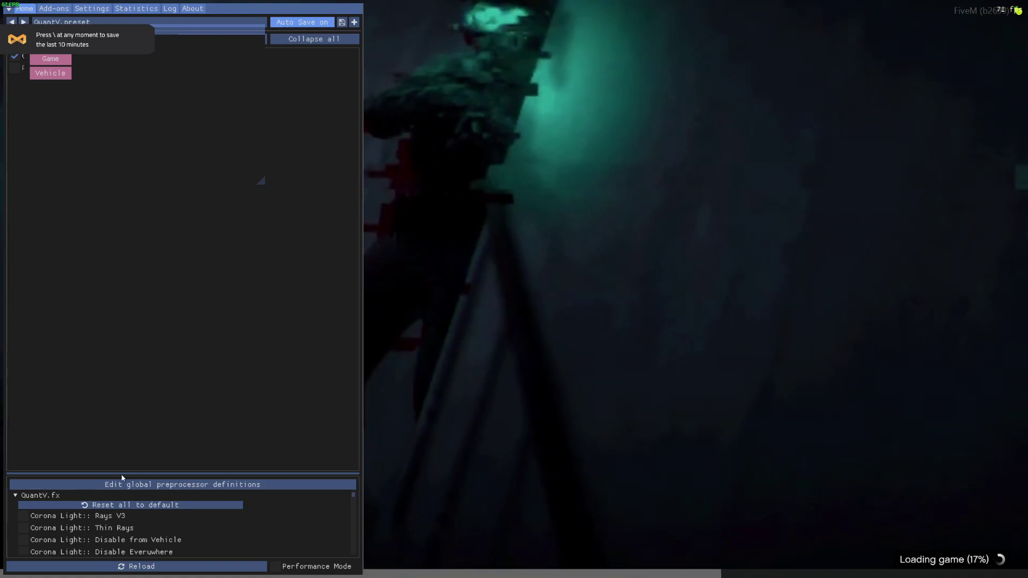
- Enlarge the QuantV.fx settings and enable Thin Rays, Disable from Vehicle, Volumetric Clouds, Vehicle Metallic Paint and Vehicle Raindrops V2, closing the overlay
{"action": "left_click_drag", "start_coordinate": [121, 474], "coordinate": [111, 166]}
{"action": "left_click", "coordinate": [87, 221]}
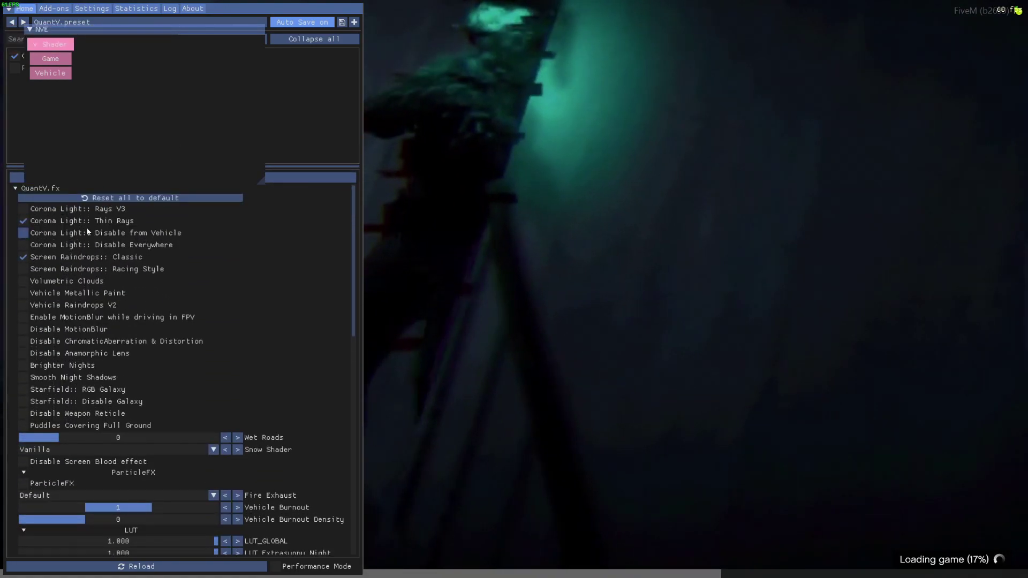
{"action": "left_click", "coordinate": [88, 232]}
{"action": "left_click", "coordinate": [87, 281]}
{"action": "left_click", "coordinate": [87, 294]}
{"action": "left_click", "coordinate": [86, 306]}
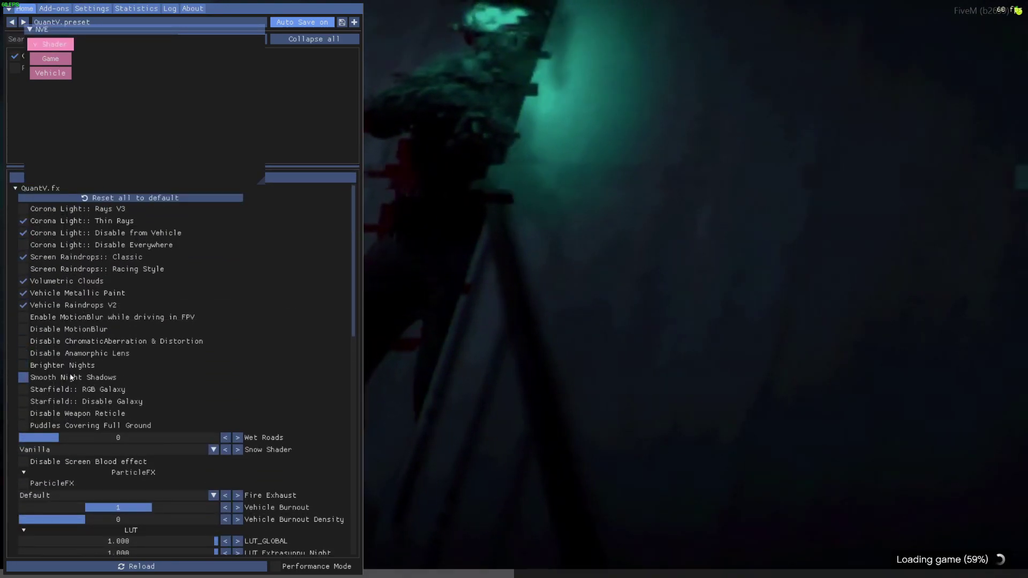
{"action": "key", "text": "Home"}
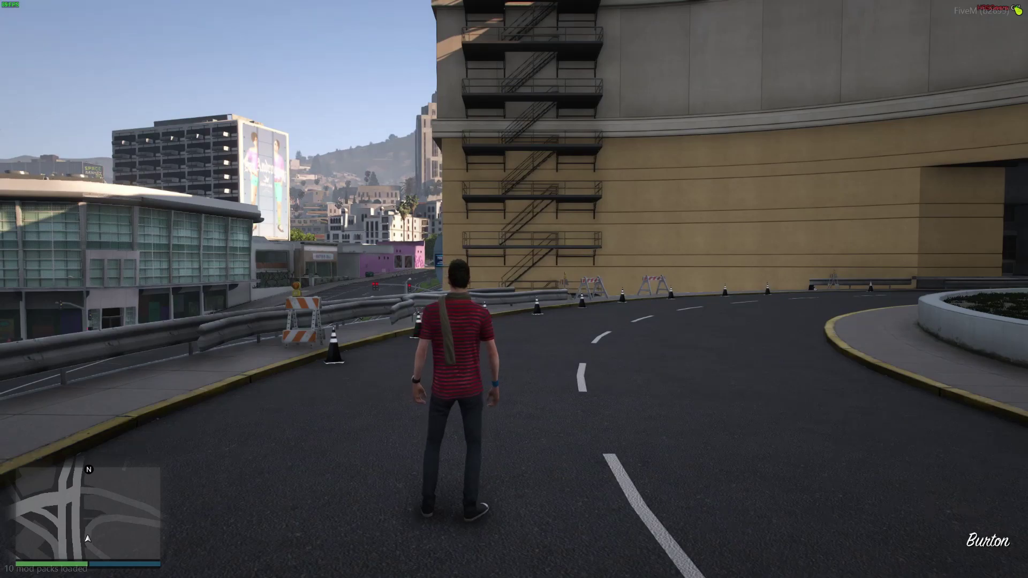
- Open the in-game server menu and set the time to Noon (12:00) in the Time Options
{"action": "key", "text": "m"}
{"action": "key", "text": "Down"}
{"action": "key", "text": "w"}
{"action": "key", "text": "Down"}
{"action": "key", "text": "Down"}
{"action": "key", "text": "Down"}
{"action": "key", "text": "Return"}
{"action": "key", "text": "Return"}
{"action": "key", "text": "Down"}
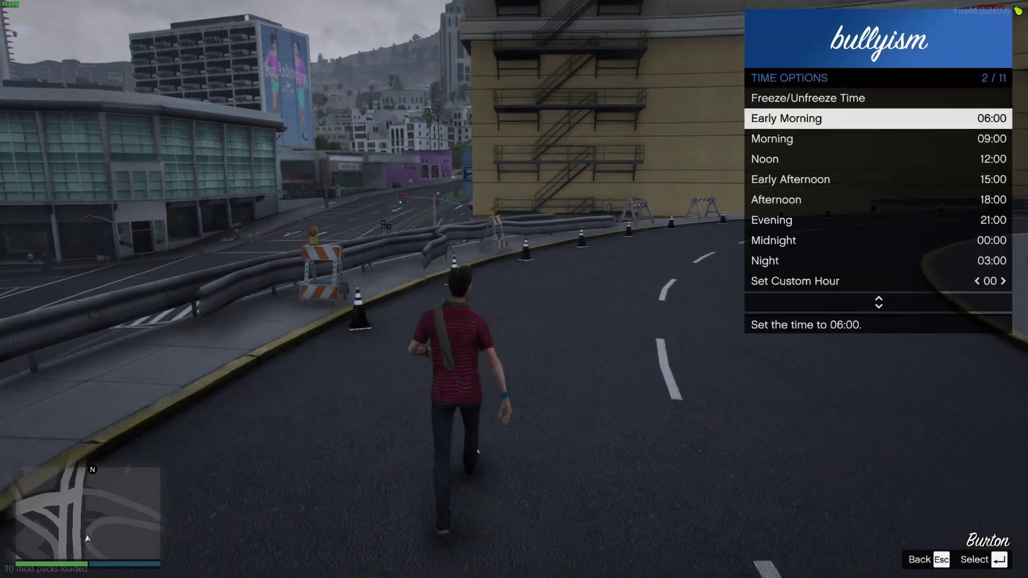
{"action": "key", "text": "Down"}
{"action": "key", "text": "Down"}
{"action": "key", "text": "Return"}
{"action": "key", "text": "Up"}
{"action": "key", "text": "Up"}
{"action": "key", "text": "Up"}
{"action": "key", "text": "Escape"}
- Set the weather to Extra Sunny in the Weather Options and turn off dynamic weather
{"action": "key", "text": "Down"}
{"action": "key", "text": "Return"}
{"action": "key", "text": "Down"}
{"action": "key", "text": "Down"}
{"action": "key", "text": "Down"}
{"action": "key", "text": "Down"}
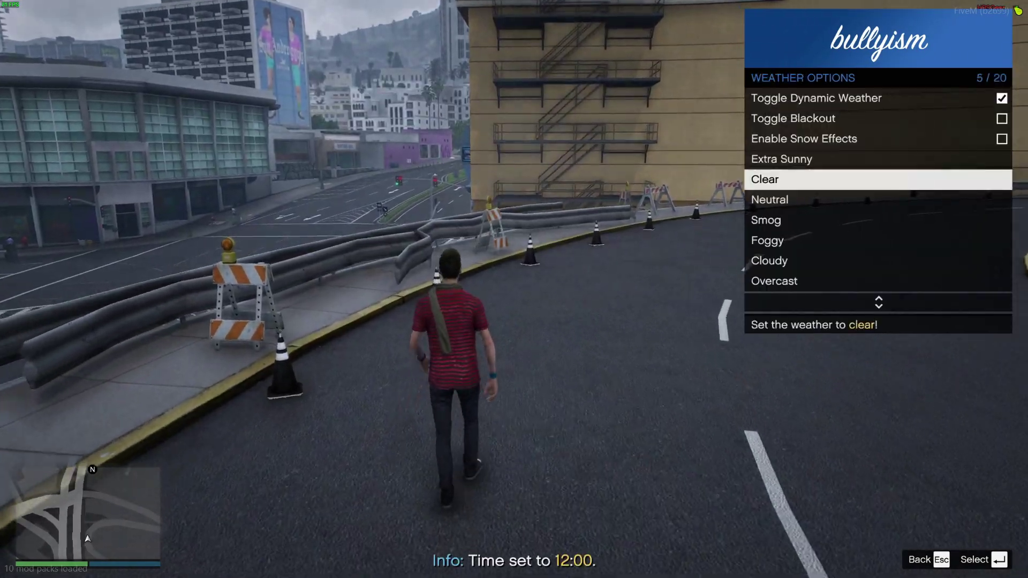
{"action": "key", "text": "Up"}
{"action": "key", "text": "Return"}
{"action": "key", "text": "Up"}
{"action": "key", "text": "Up"}
{"action": "key", "text": "Up"}
{"action": "key", "text": "Return"}
- Fly the character with NoClip to an open street intersection and turn NoClip off
{"action": "key", "text": "F2"}
{"action": "key", "text": "shift"}
{"action": "key", "text": "shift"}
{"action": "key", "text": "shift"}
{"action": "key", "text": "w"}
{"action": "key", "text": "z"}
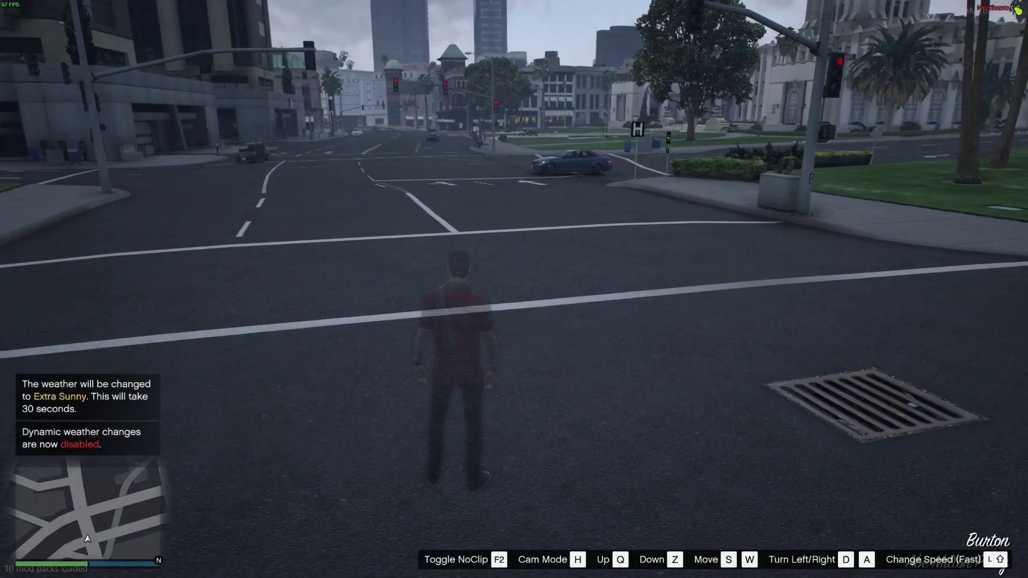
{"action": "key", "text": "F2"}
- Switch to File Explorer and check the fordmustangs550, rs7c8 and r820 folder names in [cars]
{"action": "key", "text": "alt+Tab"}
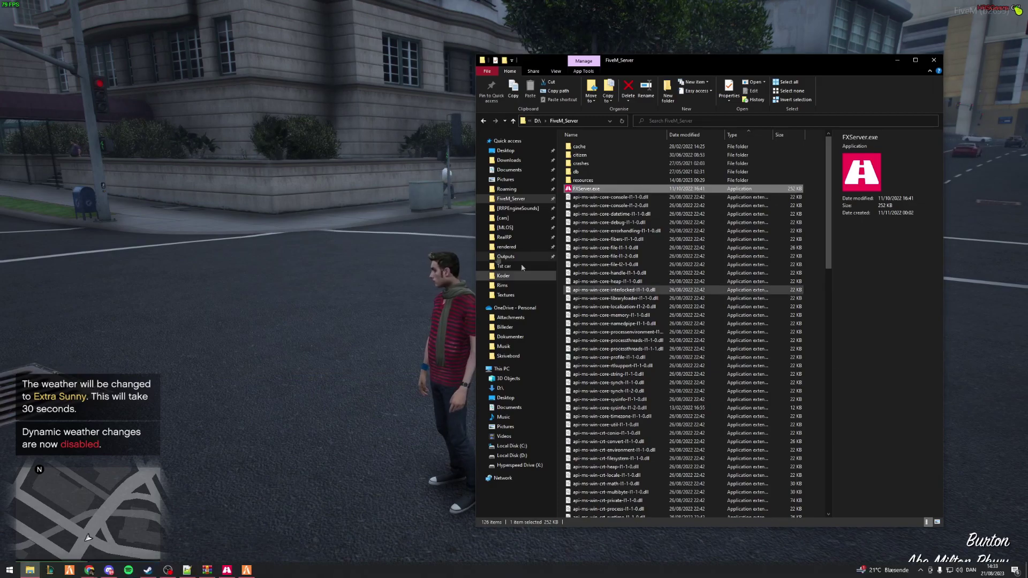
{"action": "left_click", "coordinate": [503, 218]}
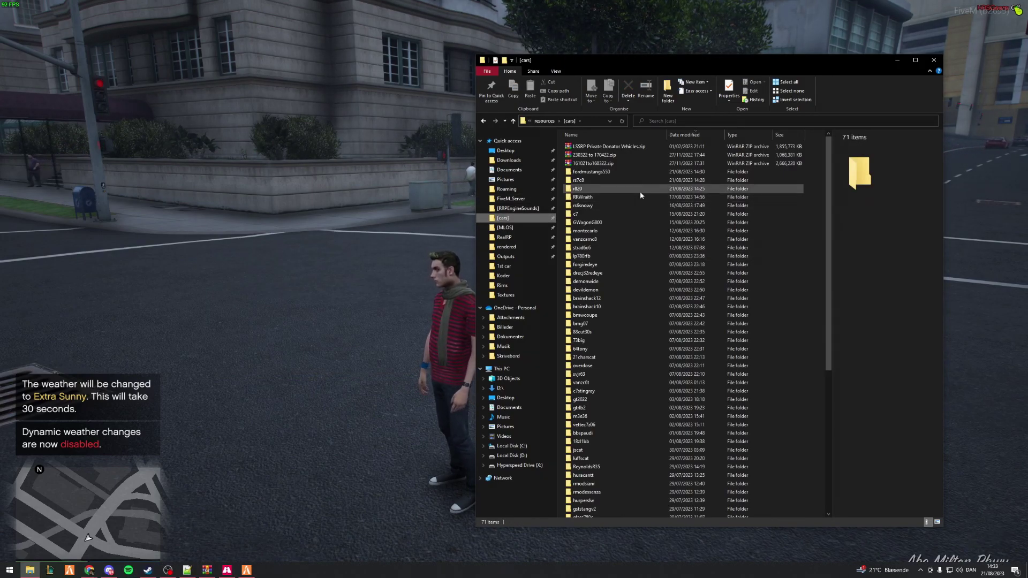
{"action": "left_click", "coordinate": [782, 193]}
{"action": "left_click", "coordinate": [676, 172], "text": "shift"}
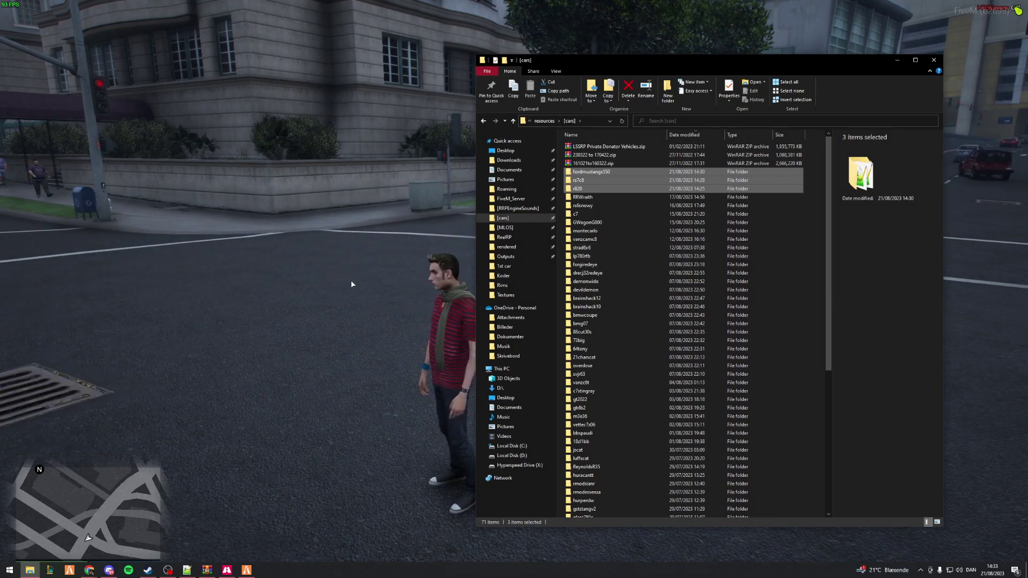
- Return to FiveM and spawn the Audi R8 through the Vehicle Spawner by its model name, r820
{"action": "key", "text": "alt+Tab"}
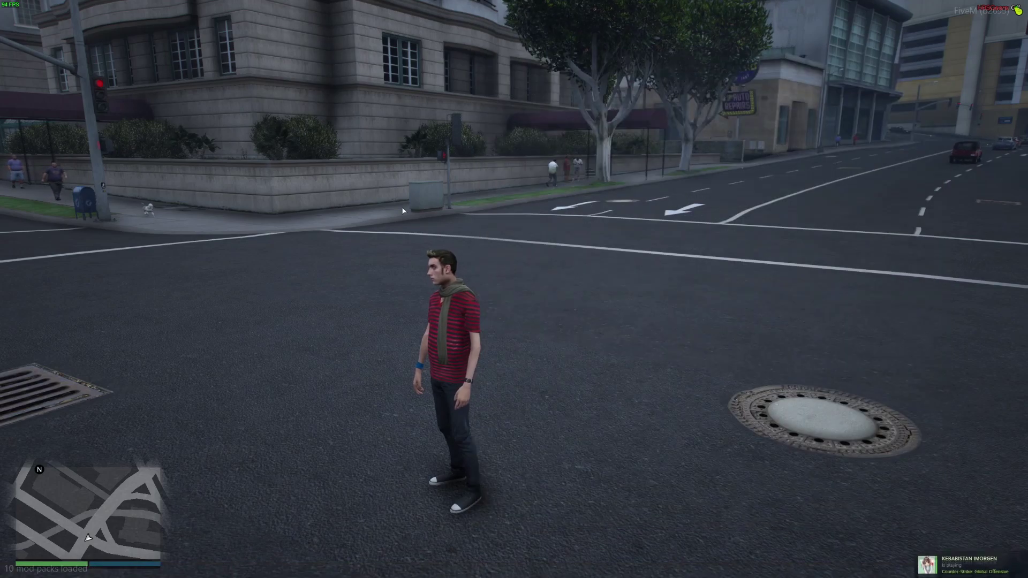
{"action": "key", "text": "m"}
{"action": "key", "text": "Up"}
{"action": "key", "text": "w"}
{"action": "key", "text": "Return"}
{"action": "key", "text": "Return"}
{"action": "key", "text": "Return"}
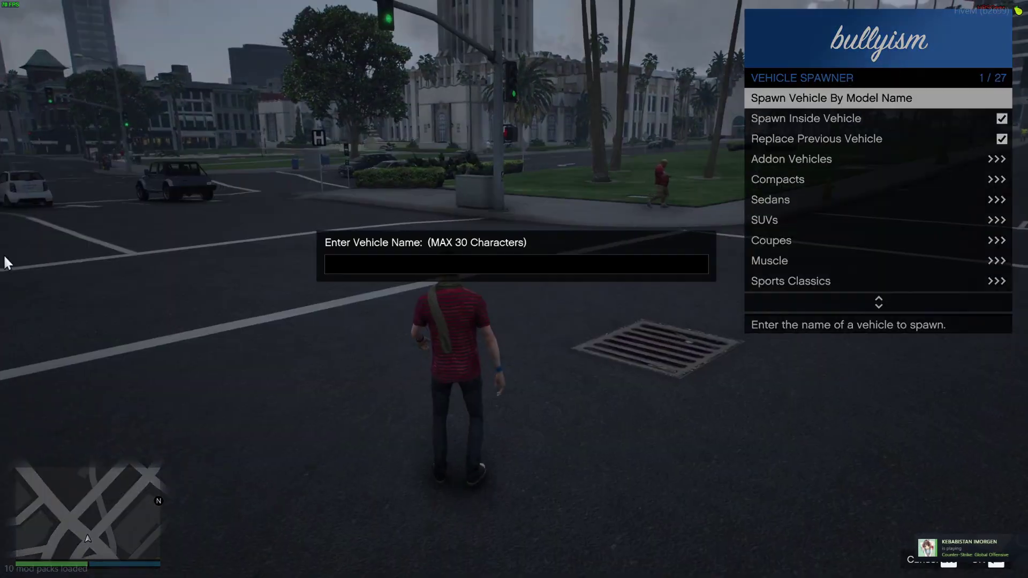
{"action": "type", "text": "r8"}
{"action": "key", "text": "Return"}
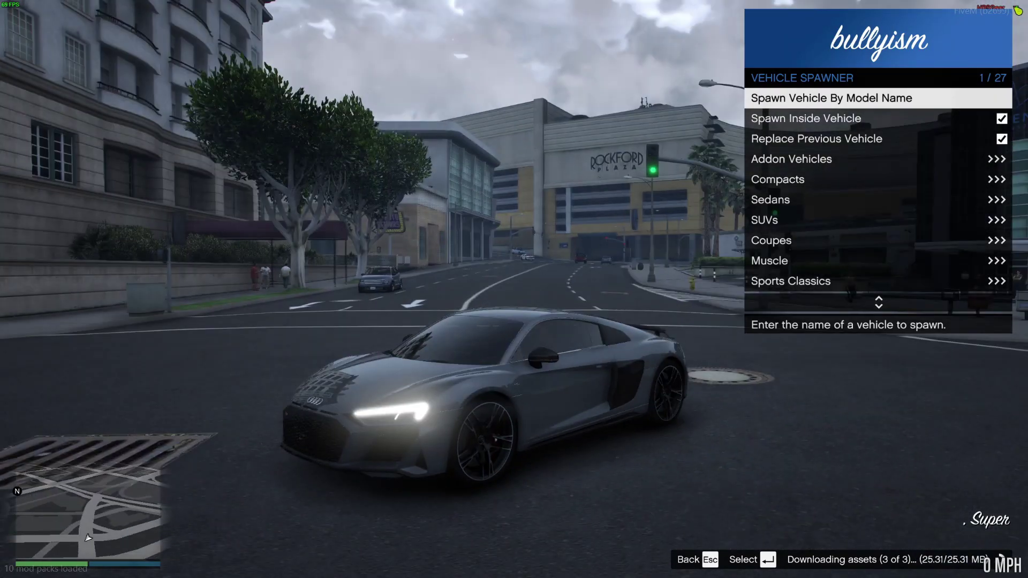
- Test-drive the spawned Audi R8 through the city streets and brake to inspect it from the side
{"action": "key", "text": "w"}
{"action": "key", "text": "w"}
{"action": "key", "text": "a"}
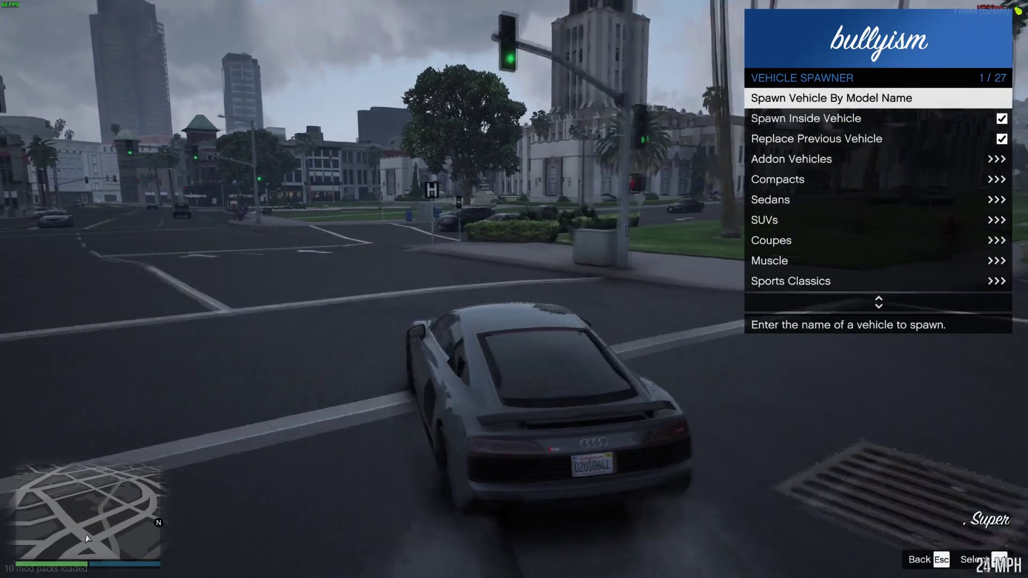
{"action": "key", "text": "w"}
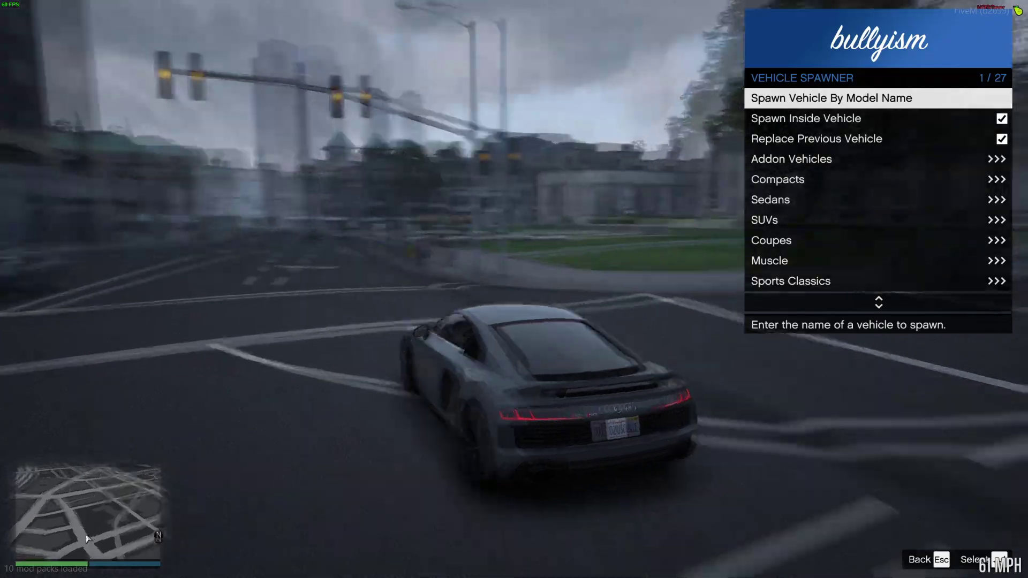
{"action": "key", "text": "w"}
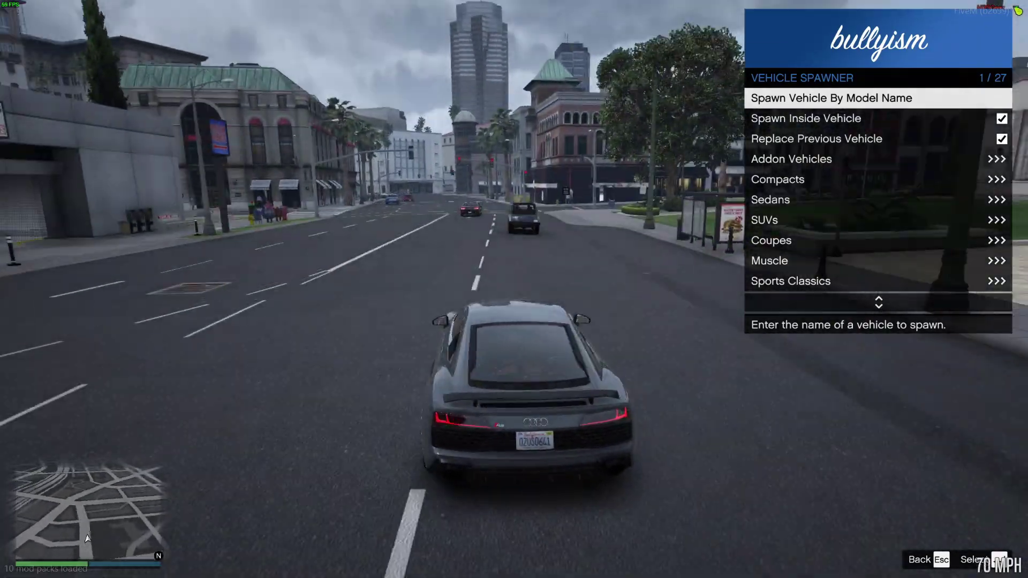
{"action": "key", "text": "d"}
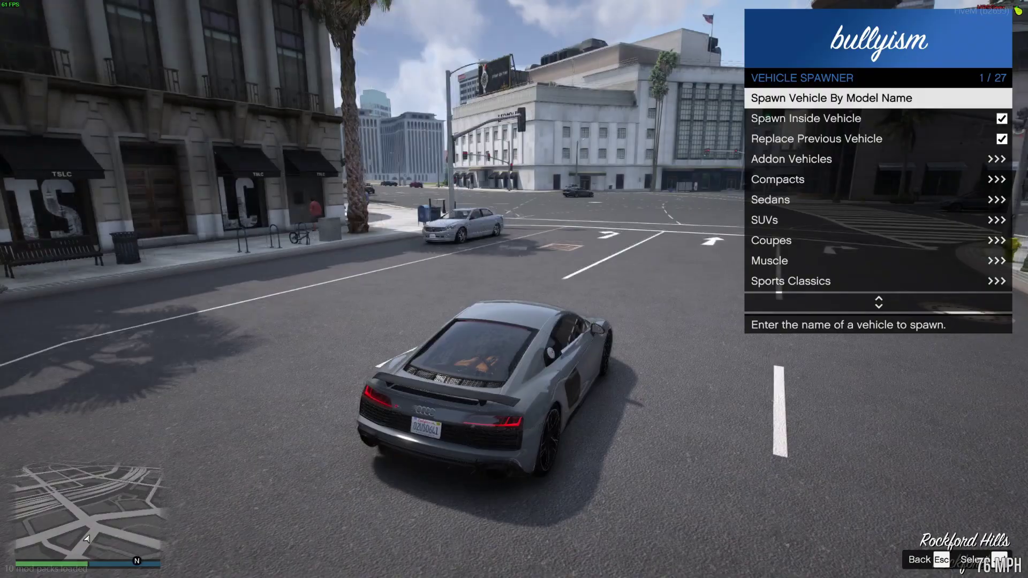
{"action": "key", "text": "a"}
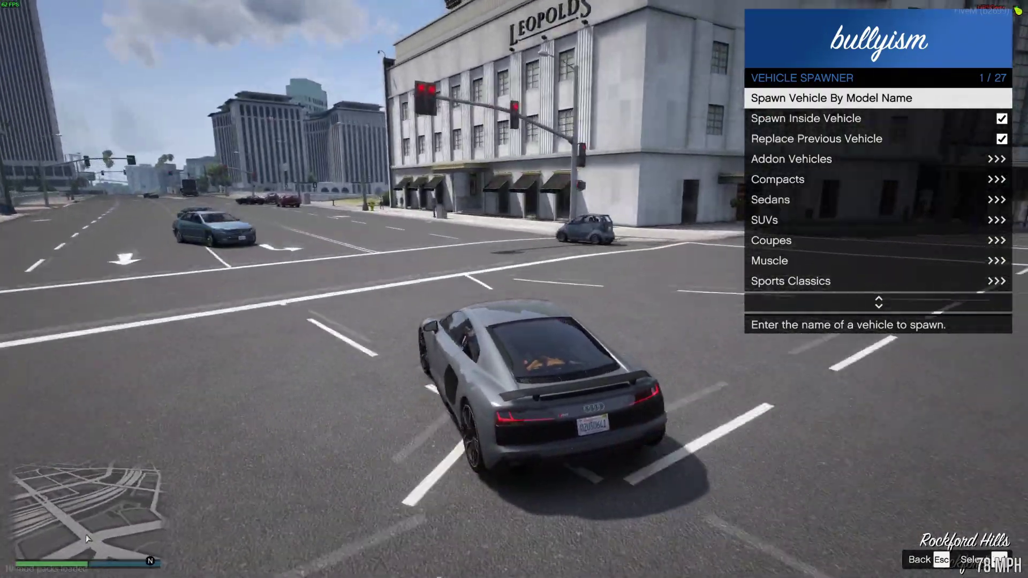
{"action": "key", "text": "space"}
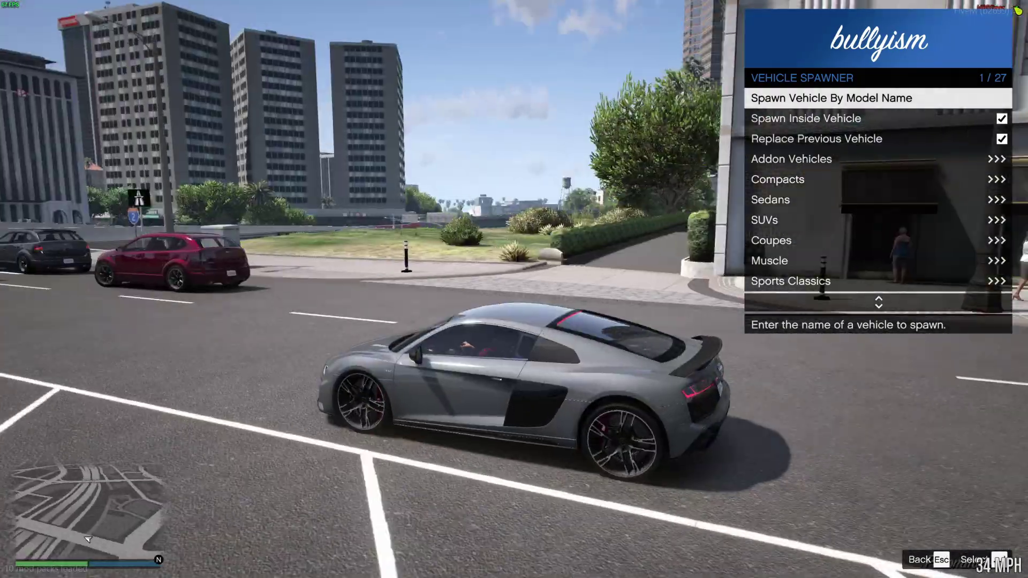
- Delete the Audi R8 by running the dv command in the FiveM console, and close the console
{"action": "key", "text": "F8"}
{"action": "type", "text": "dv"}
{"action": "key", "text": "Return"}
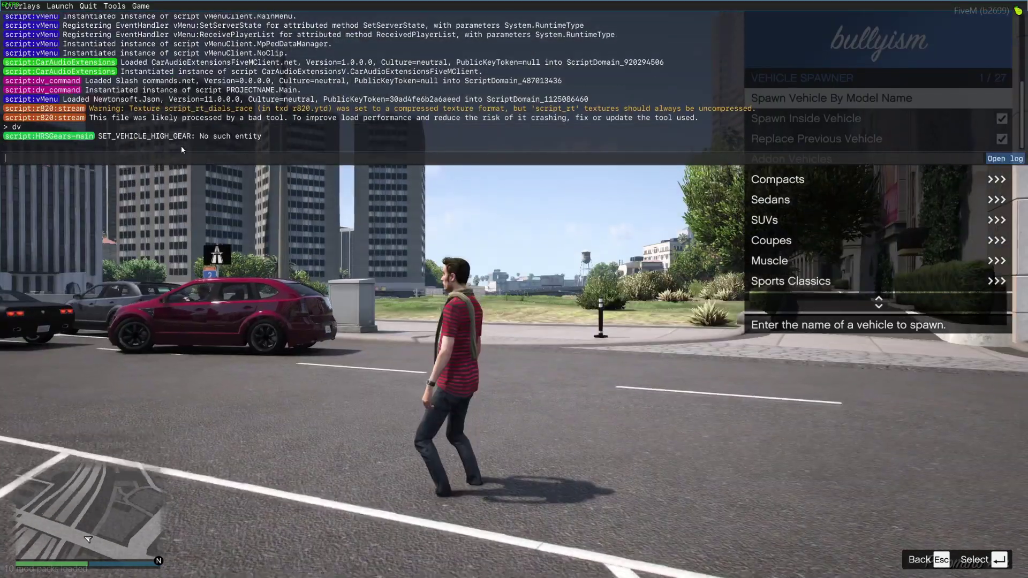
{"action": "key", "text": "F8"}
- Check the RS7 folder's name in [cars] and spawn that car by its model name, rs7c8
{"action": "key", "text": "alt+Tab"}
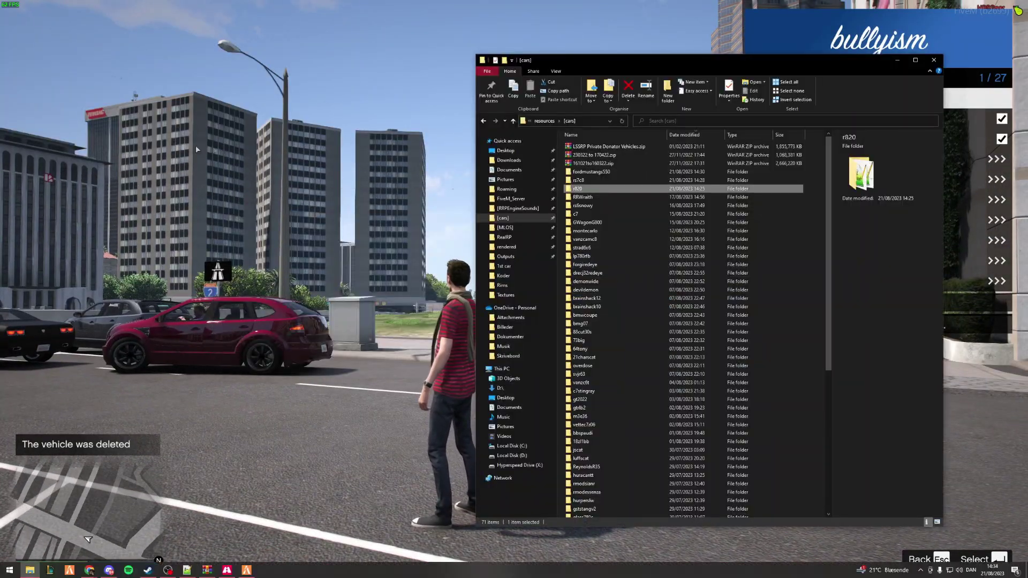
{"action": "left_click", "coordinate": [262, 188]}
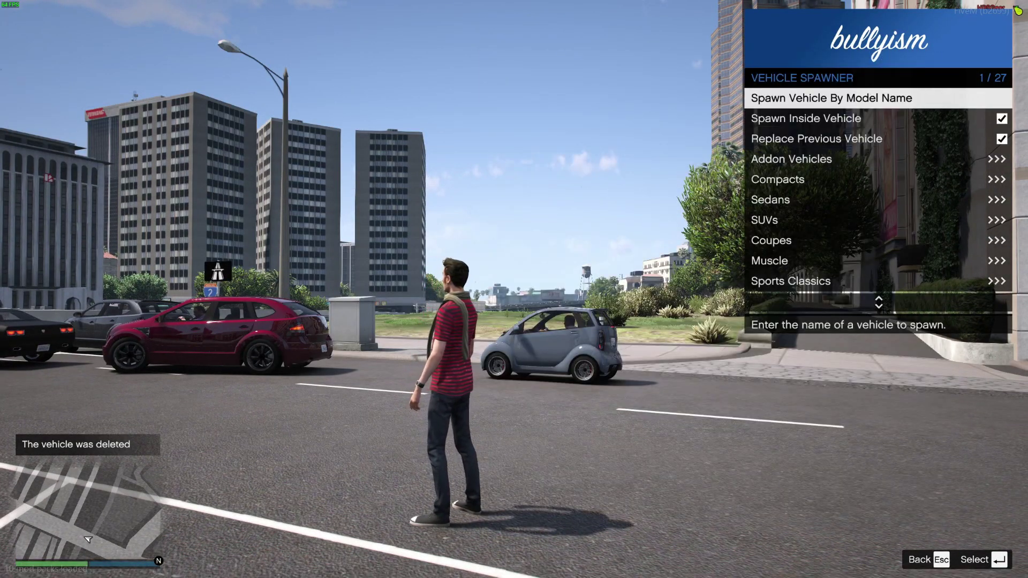
{"action": "key", "text": "Return"}
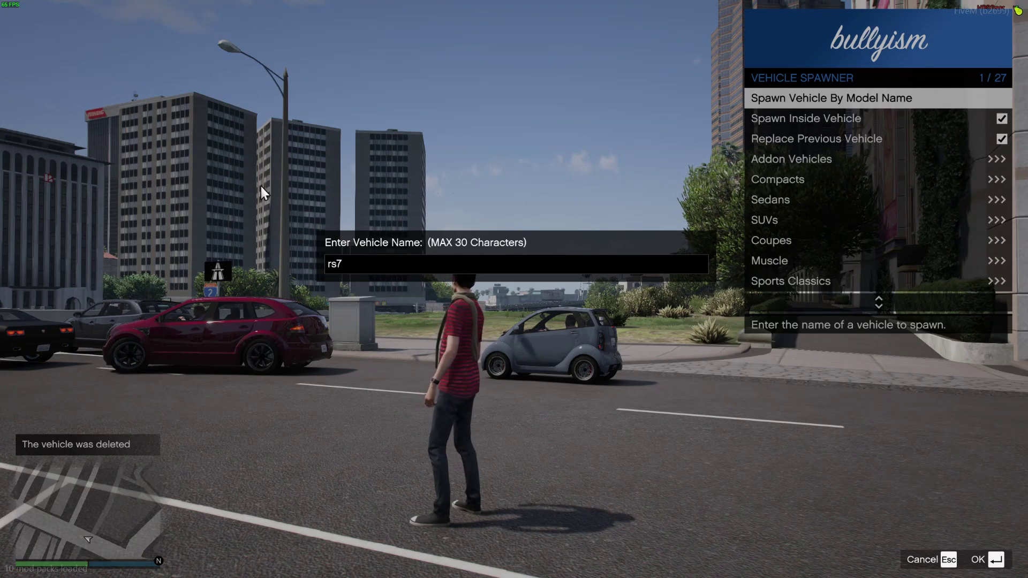
{"action": "key", "text": "alt+Tab"}
{"action": "left_click", "coordinate": [261, 188]}
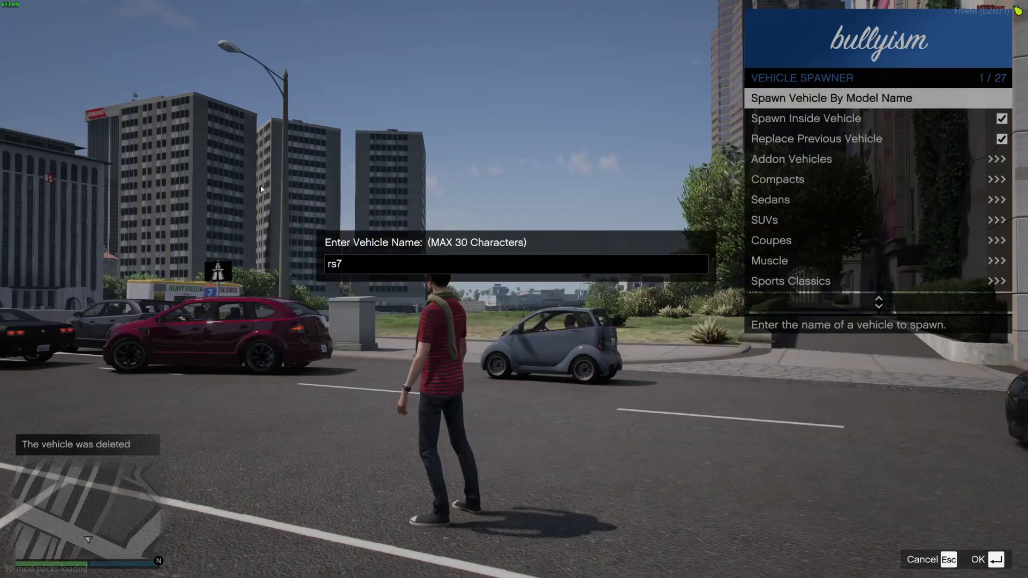
{"action": "key", "text": "Return"}
- Test-drive the Audi RS7 through the city, viewing it from both the first-person interior and the outside
{"action": "key", "text": "w"}
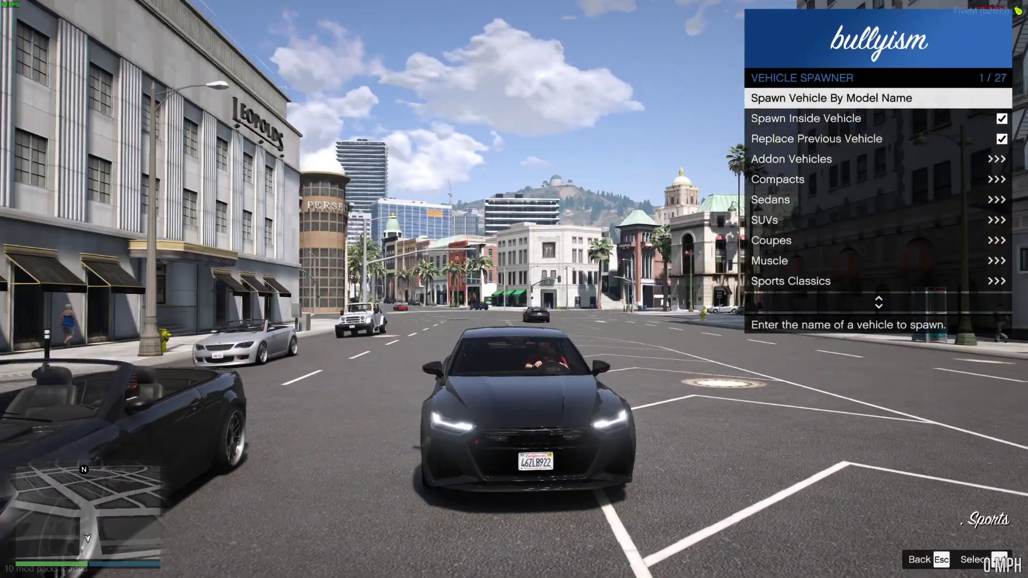
{"action": "key", "text": "v"}
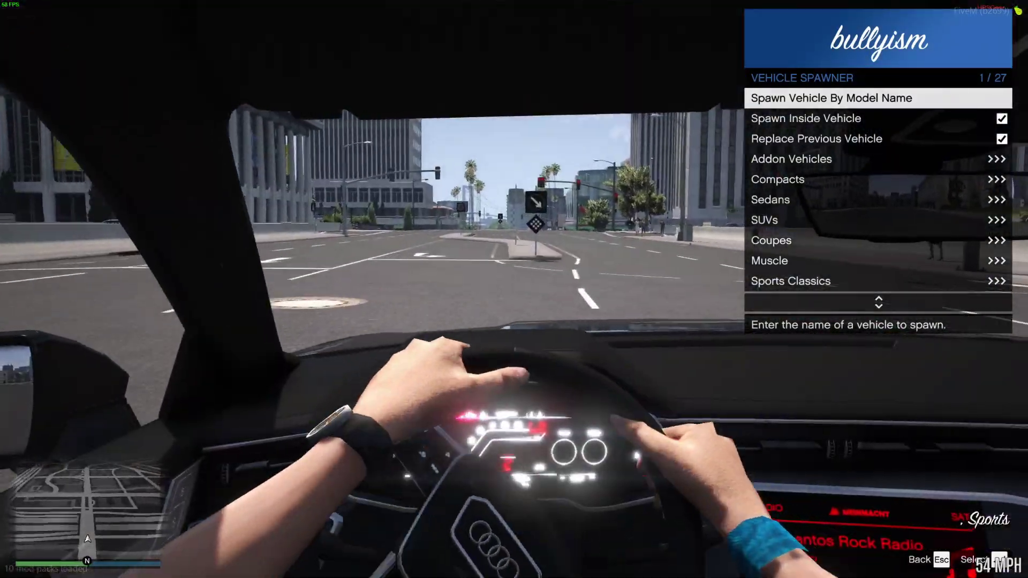
{"action": "key", "text": "v"}
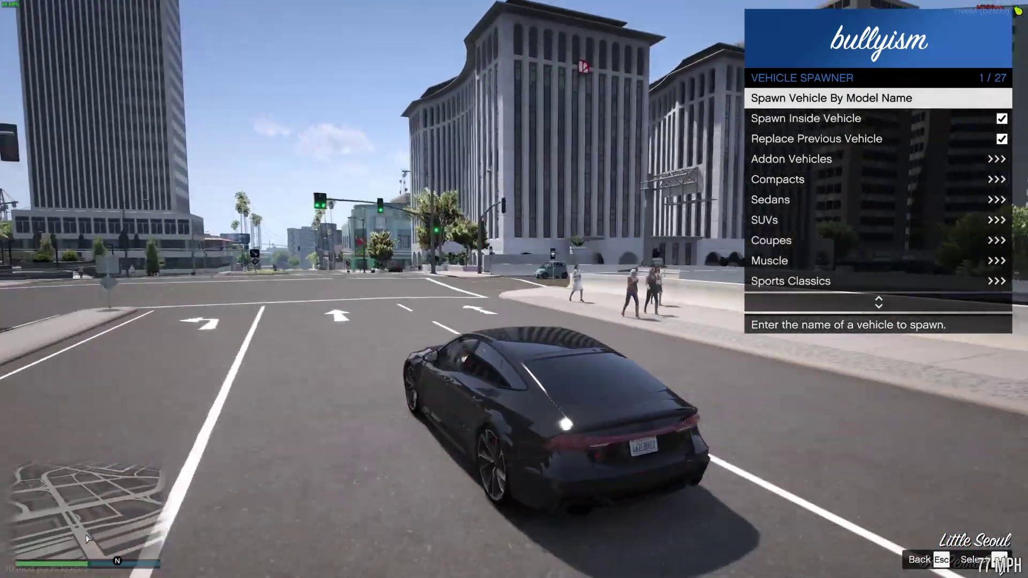
{"action": "key", "text": "a"}
{"action": "key", "text": "c"}
{"action": "key", "text": "w"}
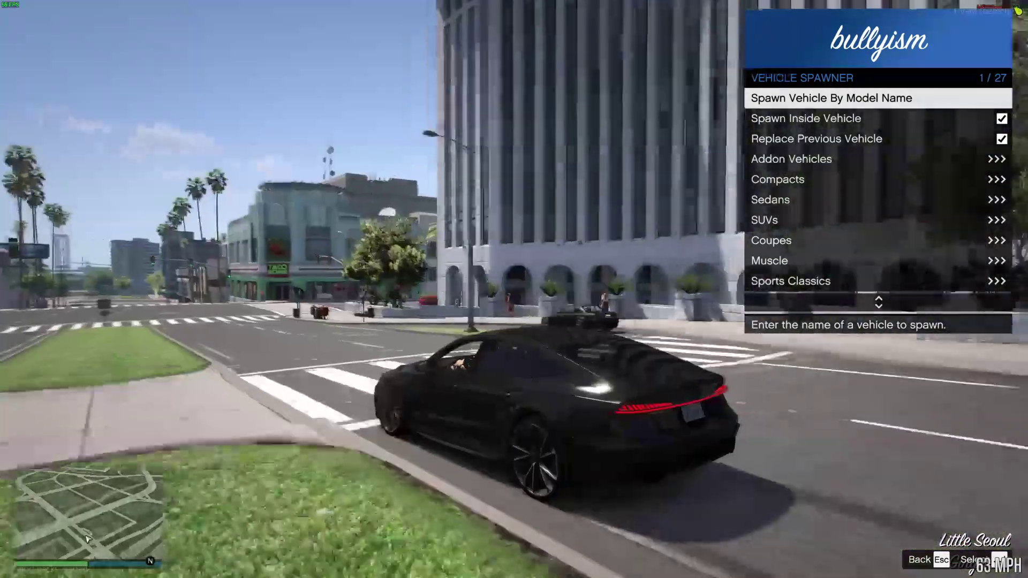
{"action": "key", "text": "s"}
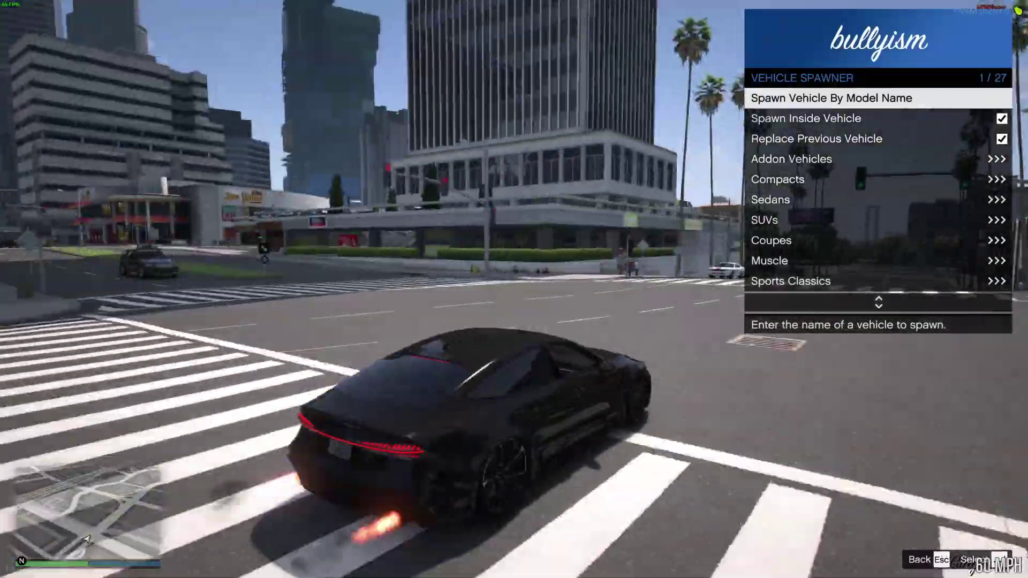
{"action": "key", "text": "a"}
{"action": "key", "text": "w"}
{"action": "key", "text": "w"}
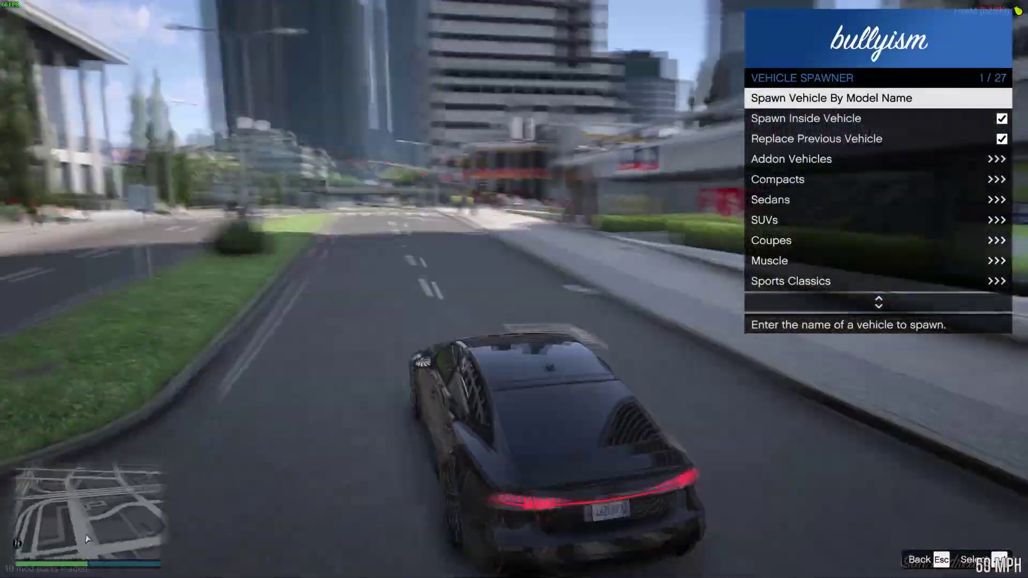
- Brake the Audi RS7 and delete it by running the dv command in the FiveM console, closing the console
{"action": "key", "text": "s"}
{"action": "key", "text": "d"}
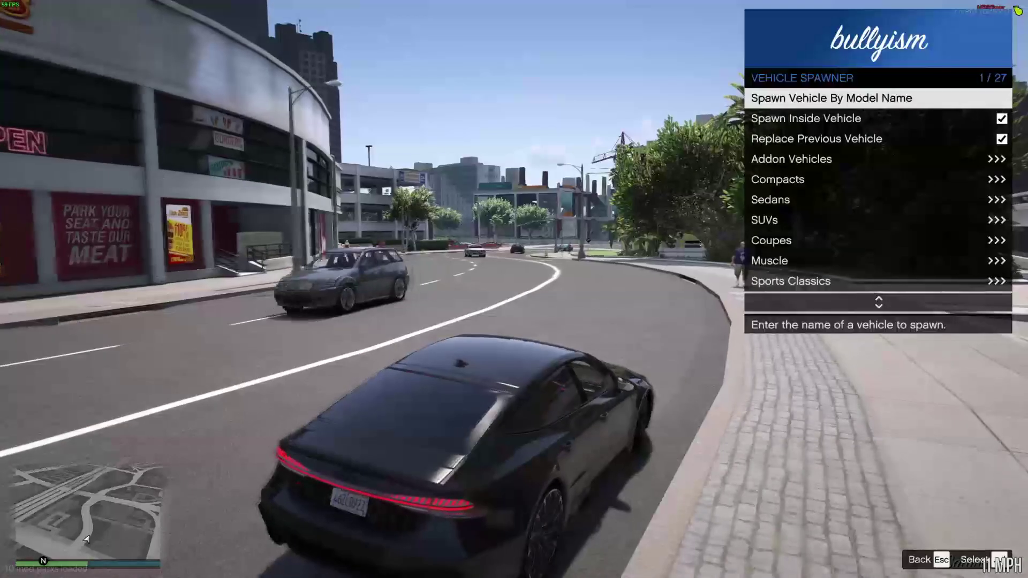
{"action": "key", "text": "F8"}
{"action": "type", "text": "dv"}
{"action": "key", "text": "Return"}
{"action": "key", "text": "F8"}
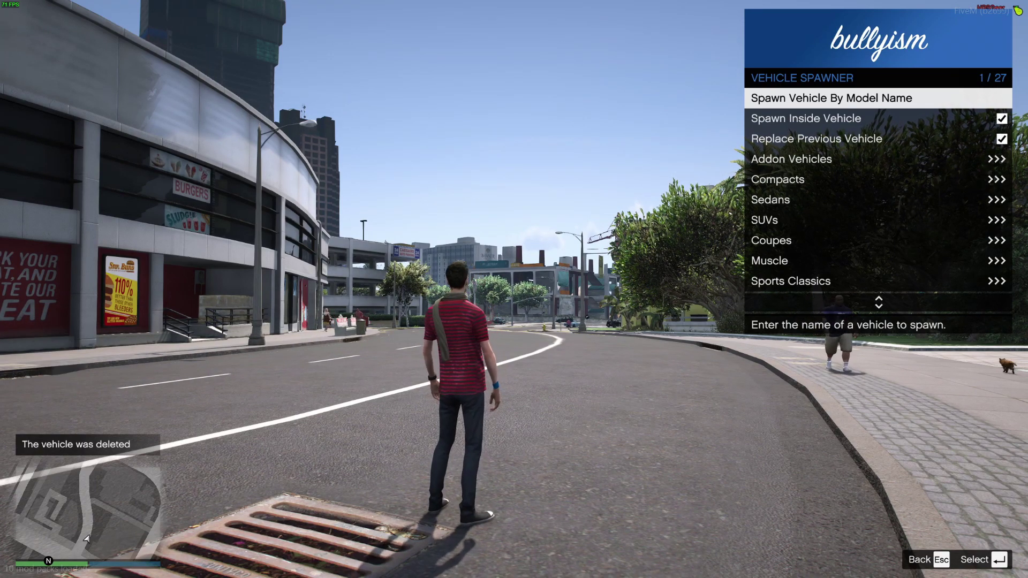
- Check the Ford Mustang folder's name in [cars] and spawn that car by its model name
{"action": "key", "text": "alt+Tab"}
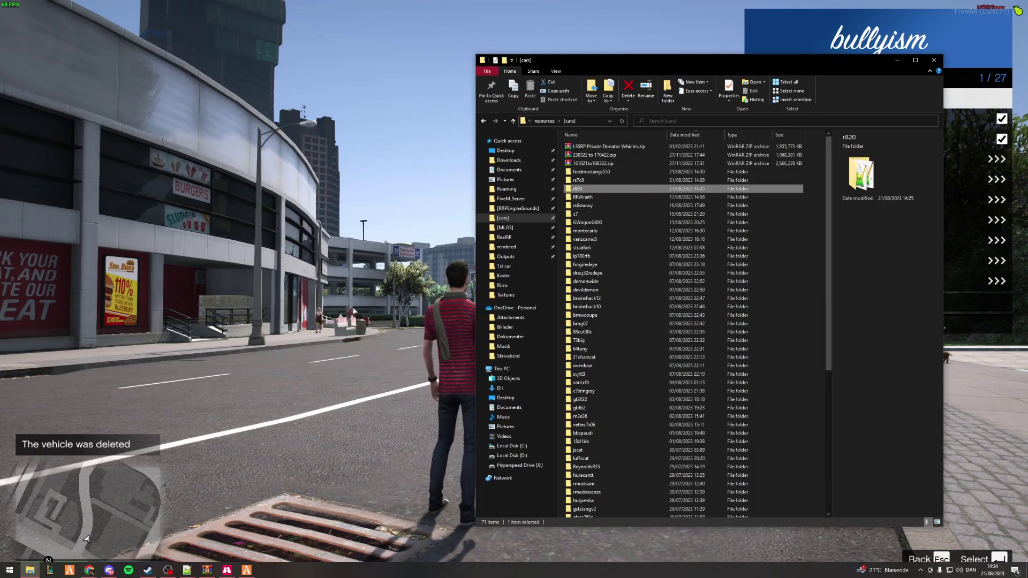
{"action": "key", "text": "alt+Tab"}
{"action": "key", "text": "Return"}
{"action": "type", "text": "for"}
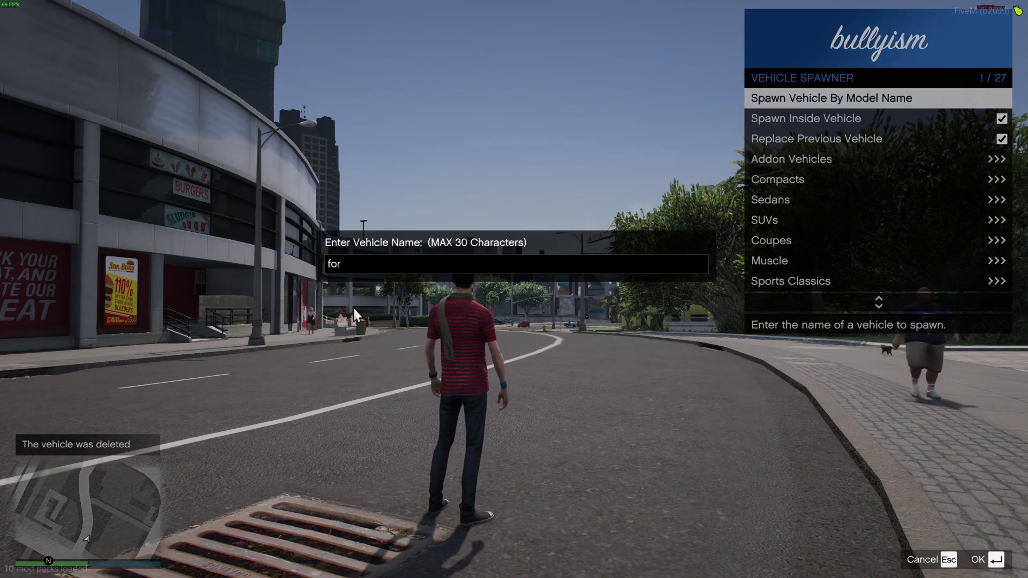
{"action": "type", "text": "dmustang8"}
{"action": "key", "text": "Return"}
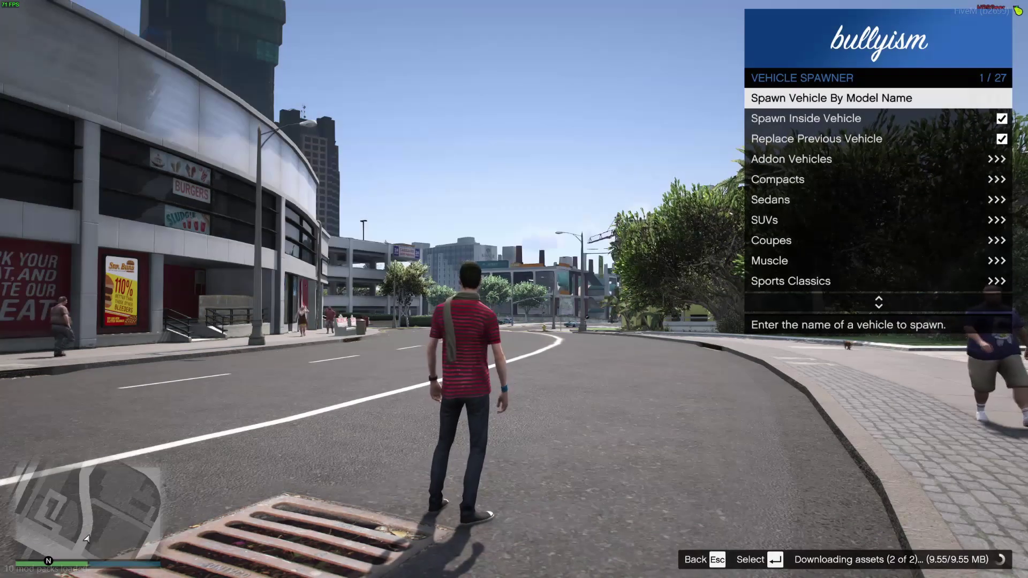
- Test-drive the spawned Ford Mustang GT along the street, viewing it from both the first-person interior and the outside
{"action": "key", "text": "w"}
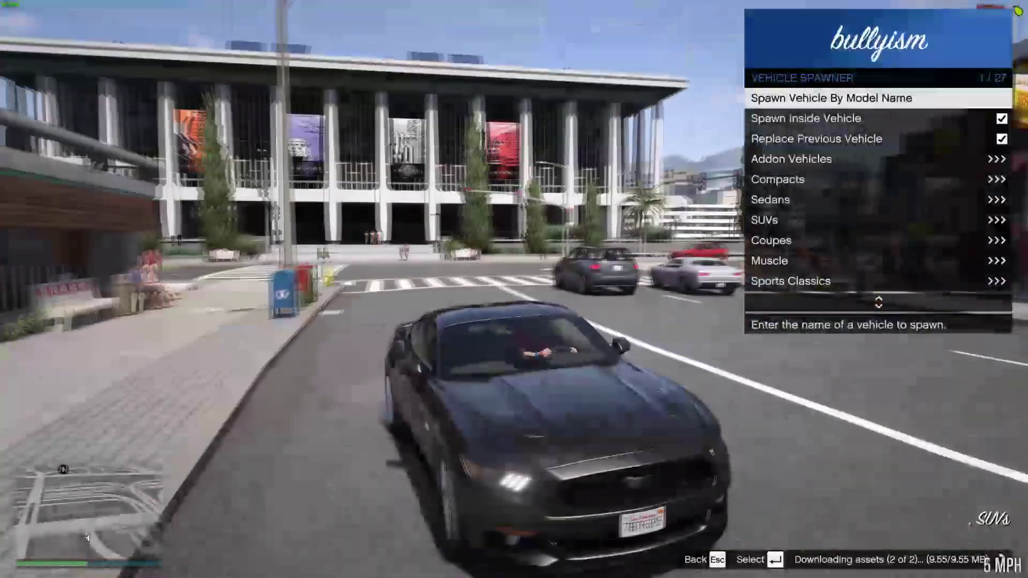
{"action": "key", "text": "v"}
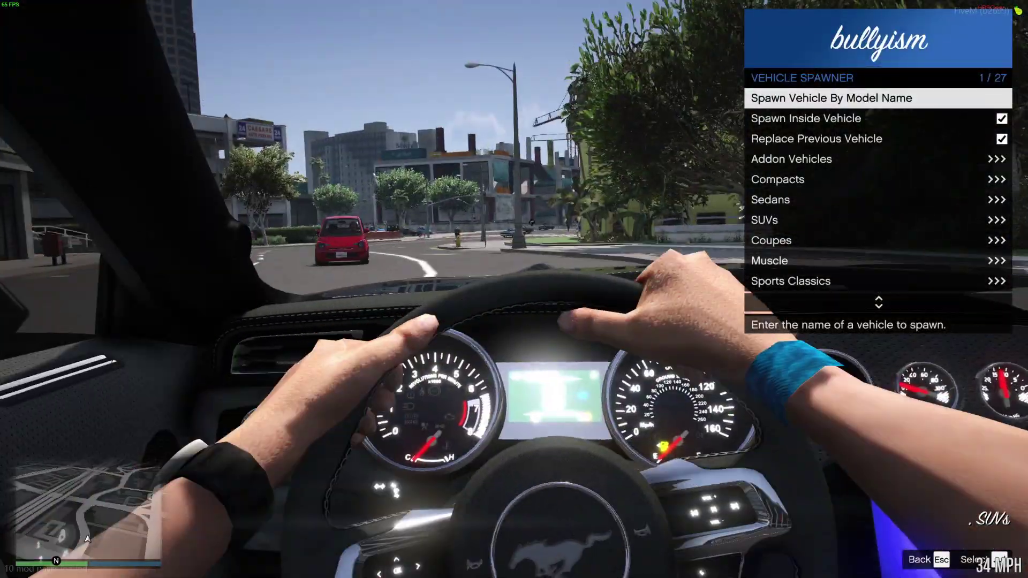
{"action": "key", "text": "v"}
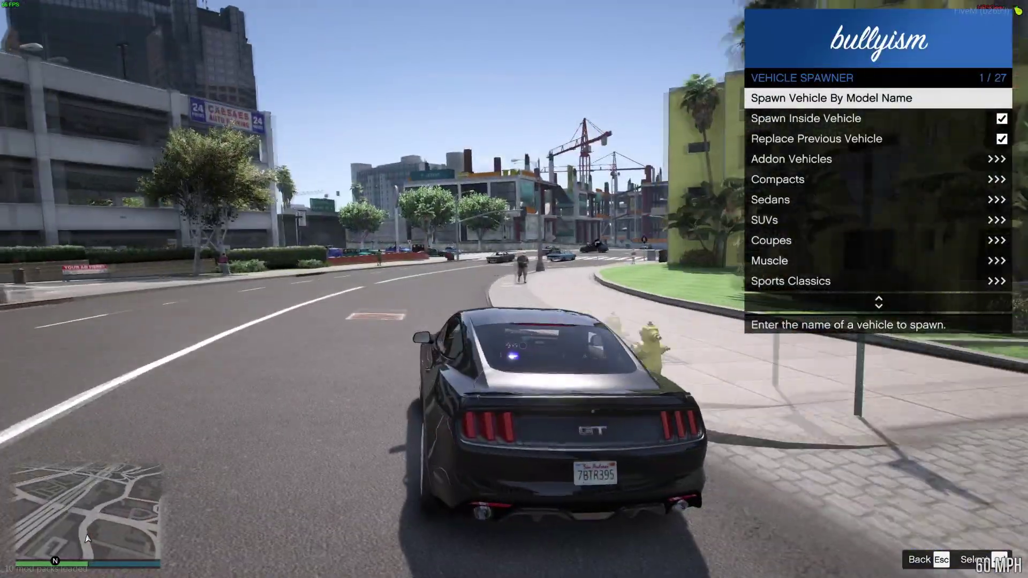
{"action": "key", "text": "d"}
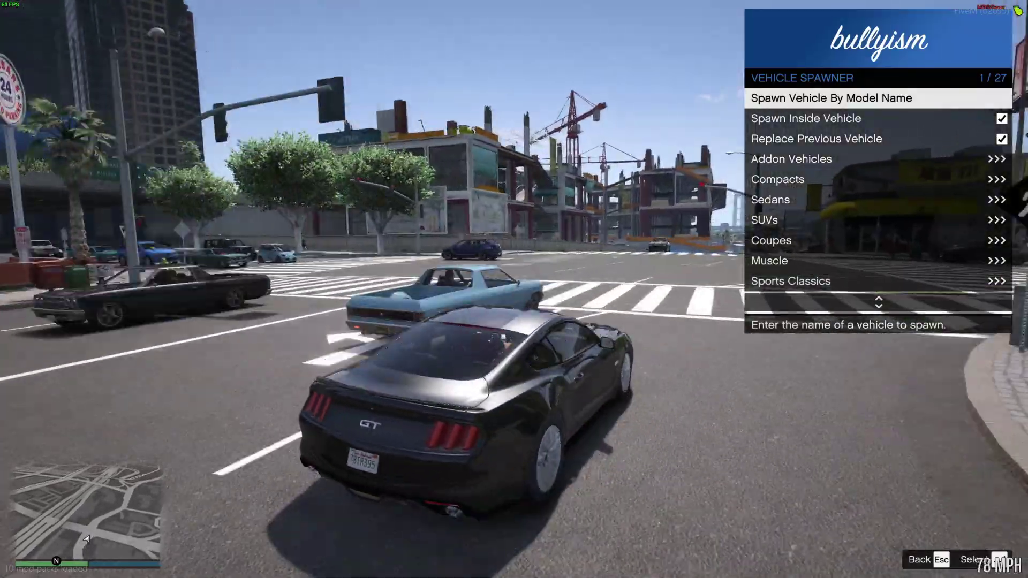
- Open the Mod Menu in the Mustang's vehicle options and brake the car to a stop
{"action": "key", "text": "Escape"}
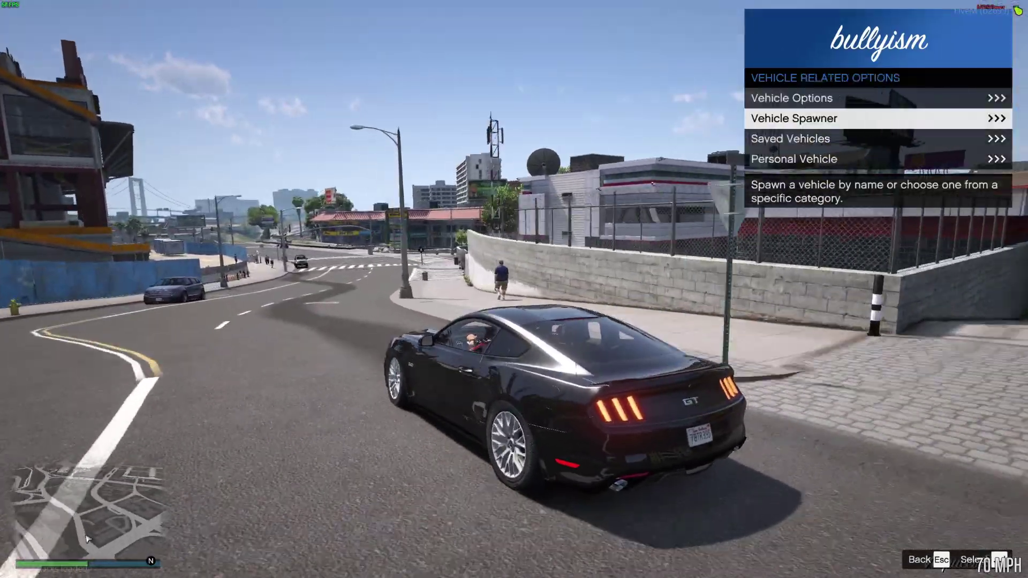
{"action": "key", "text": "Up"}
{"action": "key", "text": "Return"}
{"action": "key", "text": "Down"}
{"action": "key", "text": "Down"}
{"action": "key", "text": "Down"}
{"action": "key", "text": "Down"}
{"action": "key", "text": "Down"}
{"action": "key", "text": "Down"}
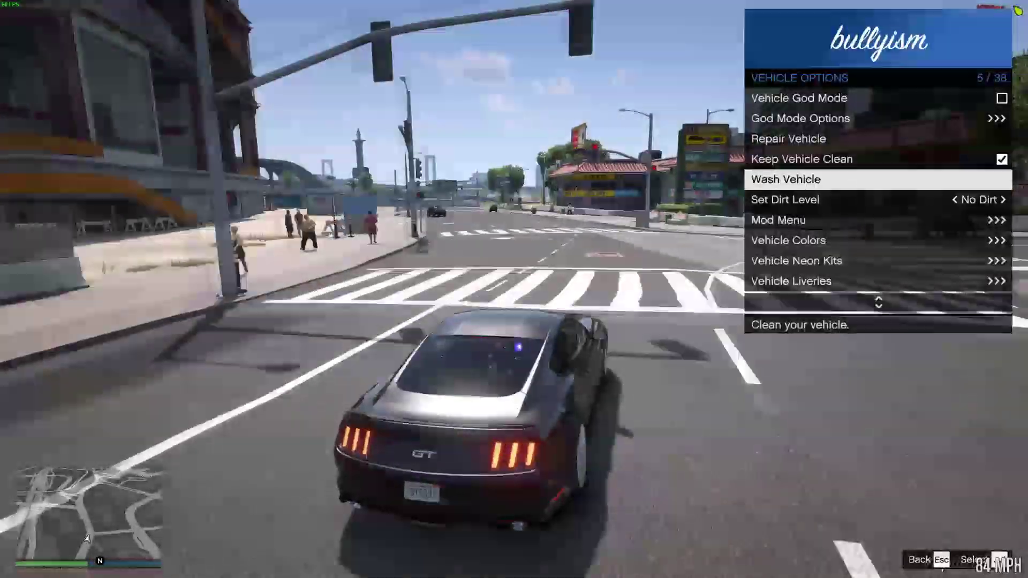
{"action": "key", "text": "Return"}
{"action": "key", "text": "s"}
- Try the EMS Upgrade, Level 4 engine, return to the stock engine, and open the Mustang's doors, hood and trunk
{"action": "key", "text": "Left"}
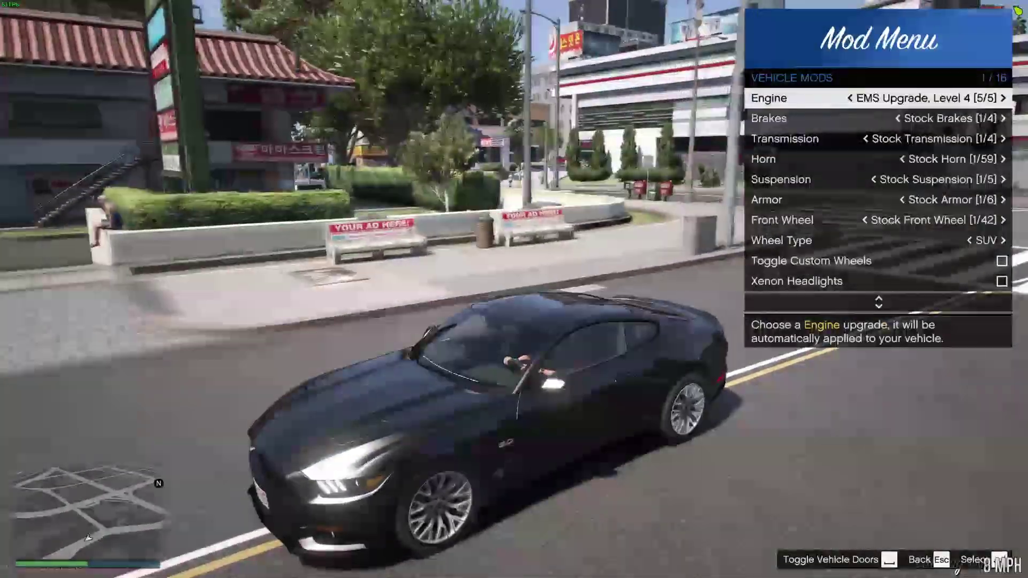
{"action": "key", "text": "Right"}
{"action": "key", "text": "space"}
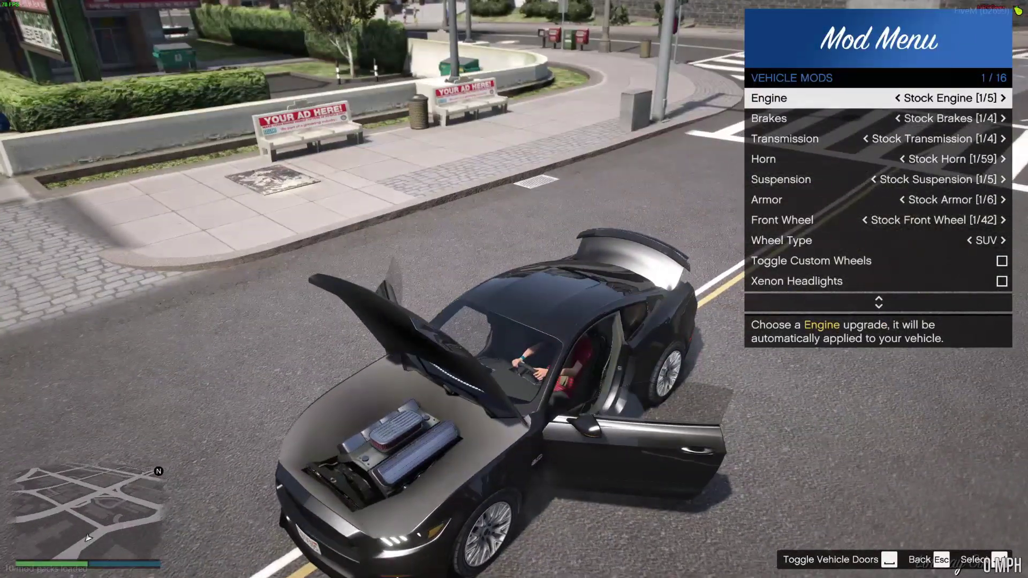
- Drive the Mustang with its doors, hood and trunk open through the intersection, and close the vehicle menus
{"action": "key", "text": "w"}
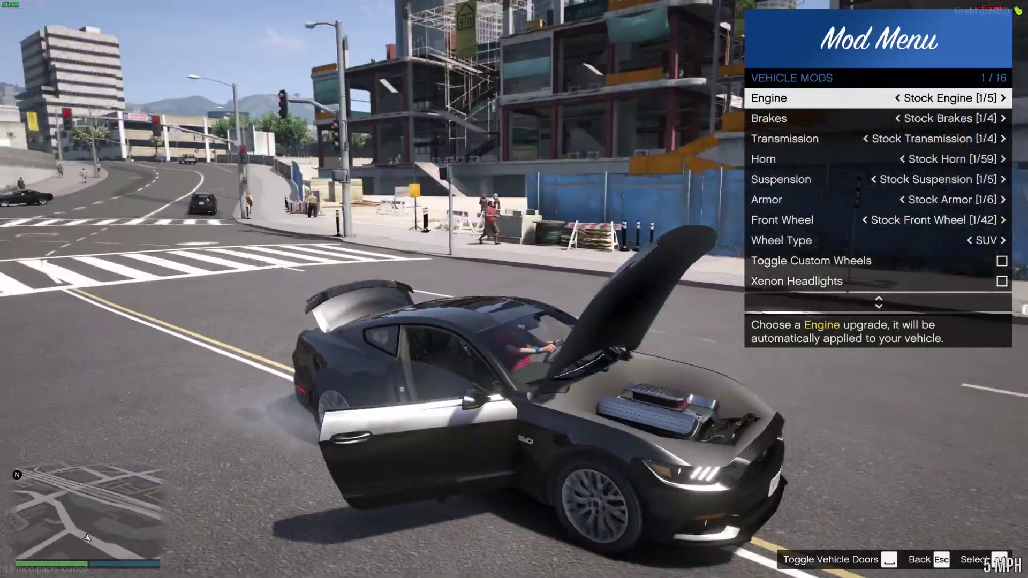
{"action": "key", "text": "w"}
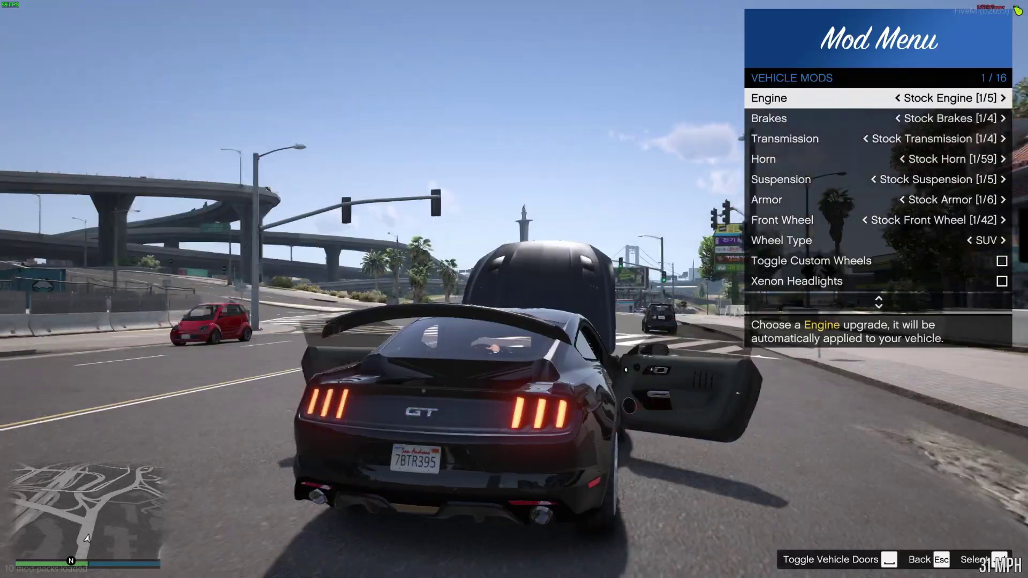
{"action": "key", "text": "s"}
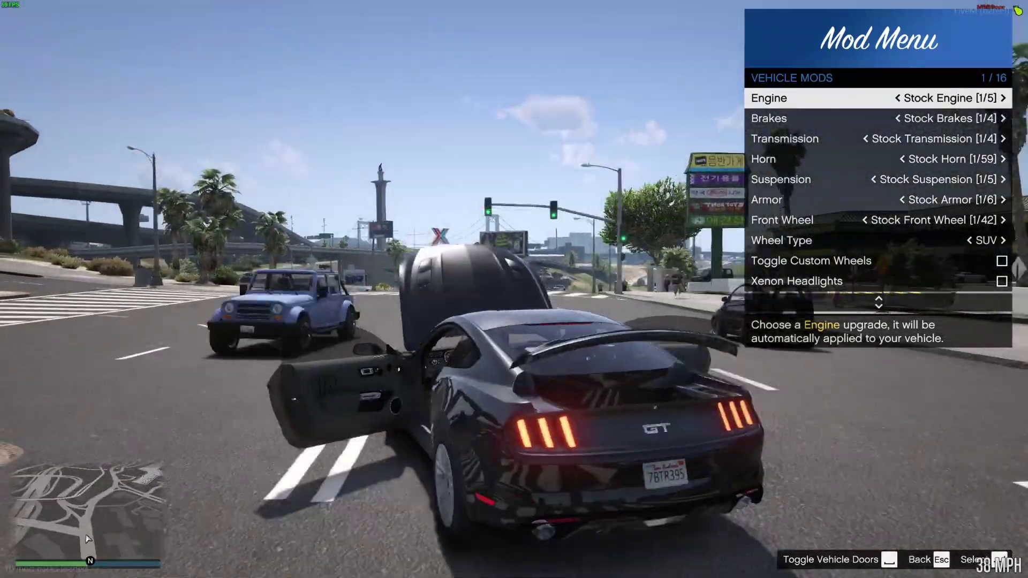
{"action": "key", "text": "w"}
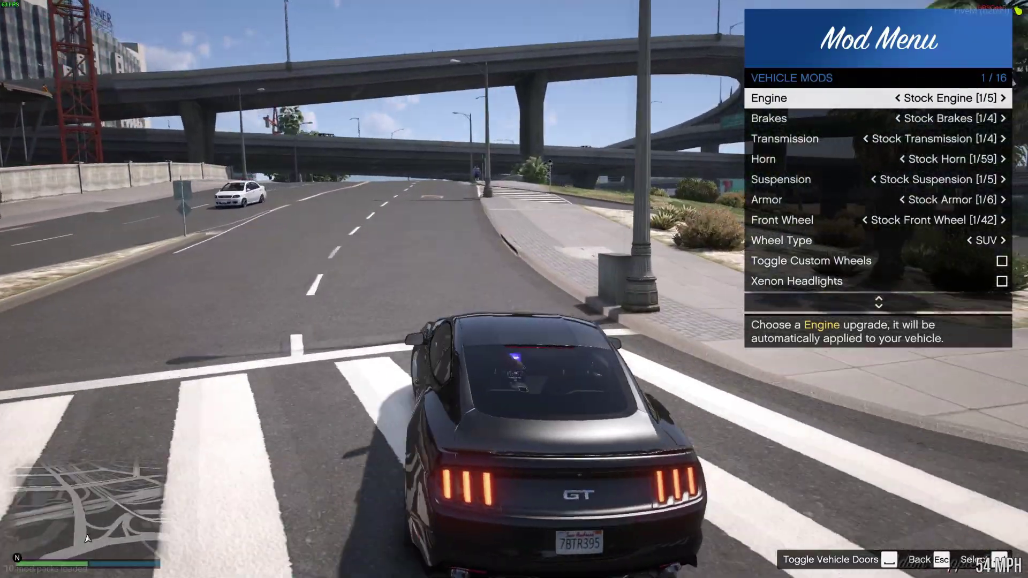
{"action": "key", "text": "Escape"}
{"action": "key", "text": "Escape"}
{"action": "key", "text": "Escape"}
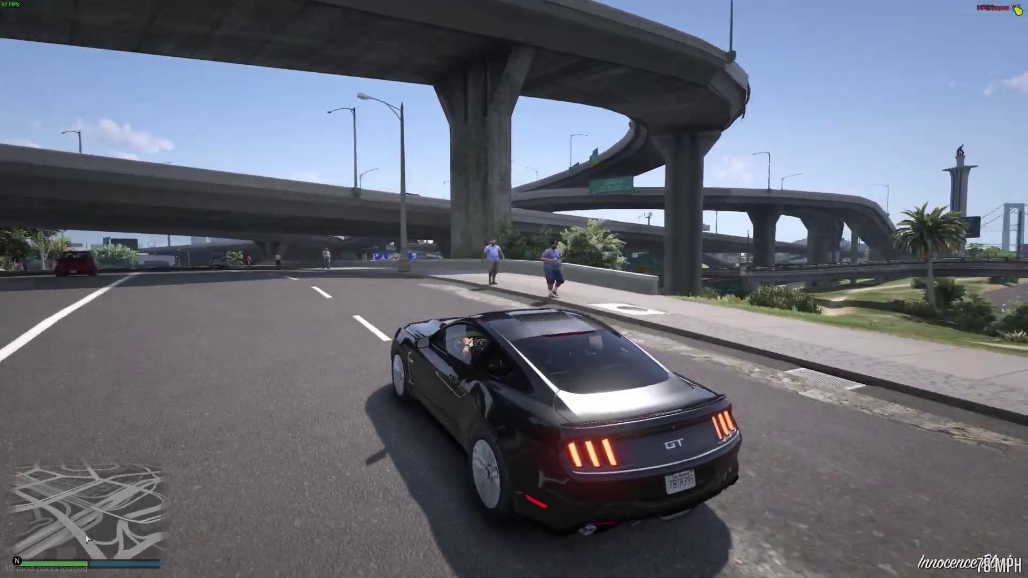
- Drive the Mustang under the overpasses through Pillbox Hill, braking and turning to inspect its front and side
{"action": "key", "text": "a"}
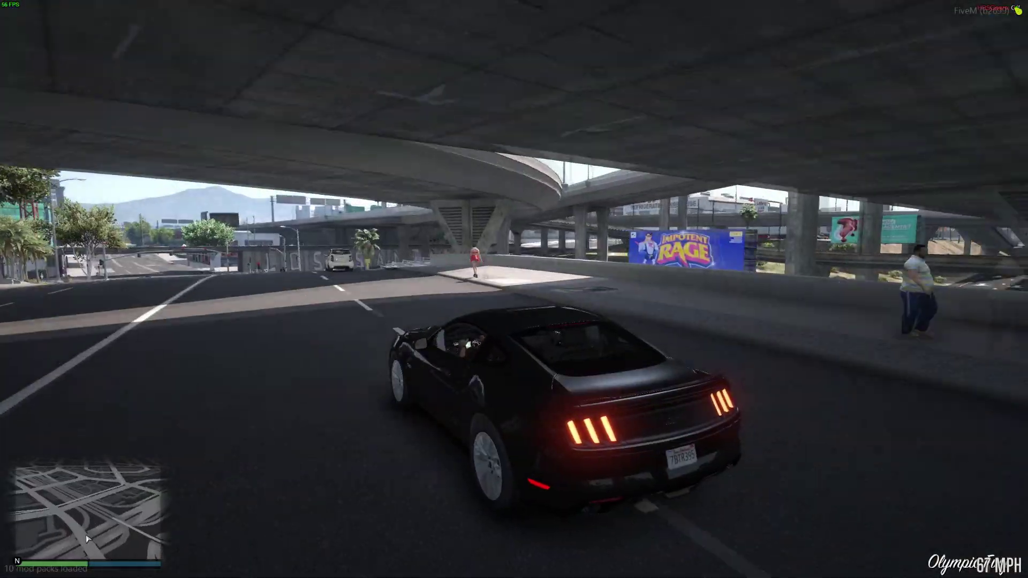
{"action": "key", "text": "d"}
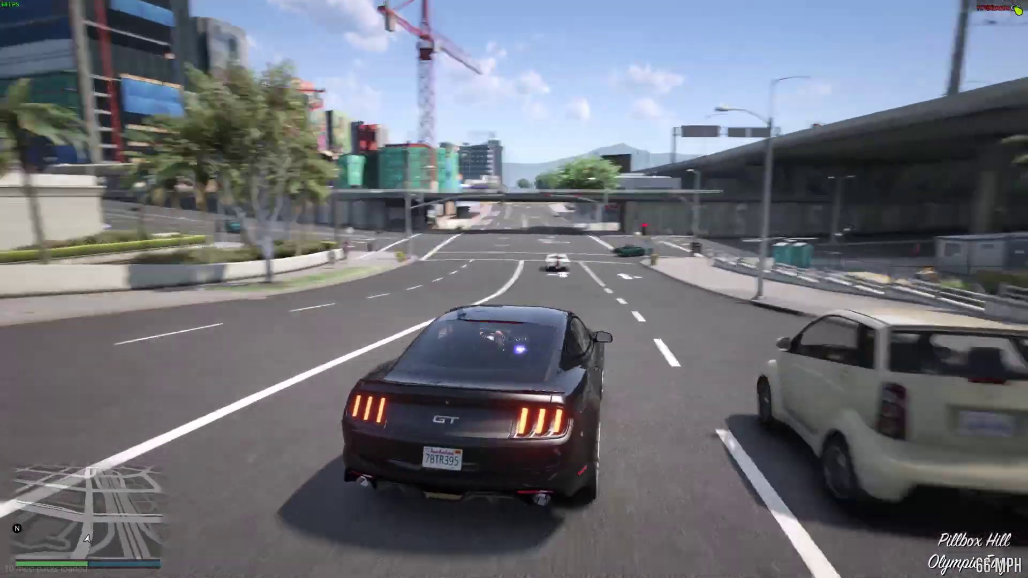
{"action": "key", "text": "d"}
{"action": "key", "text": "w"}
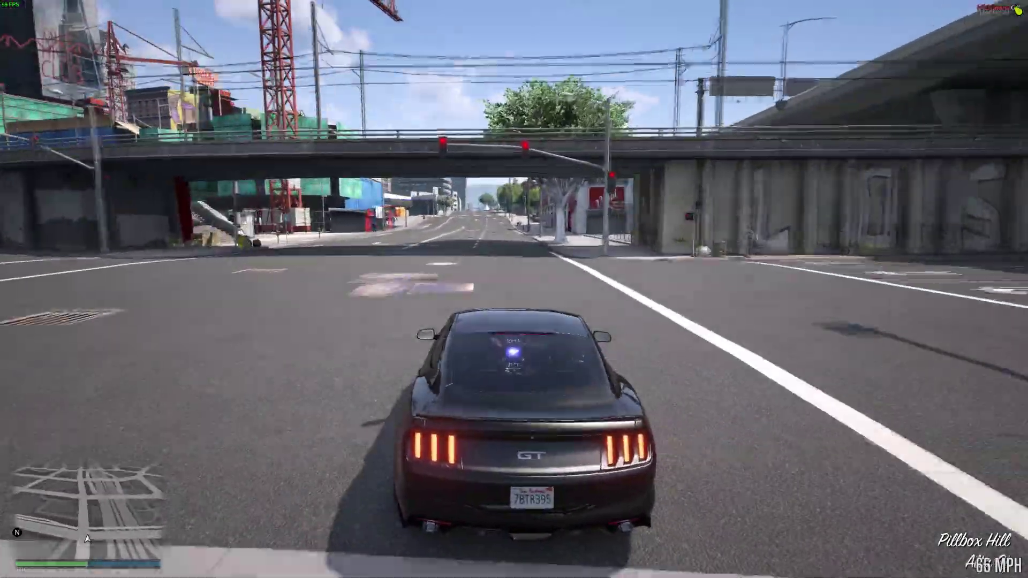
{"action": "key", "text": "w"}
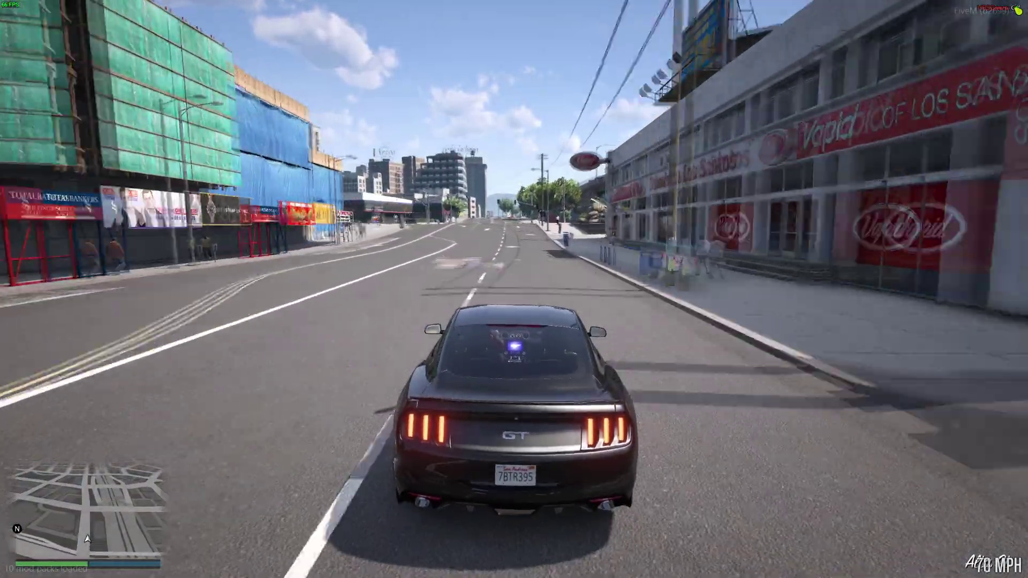
{"action": "key", "text": "s"}
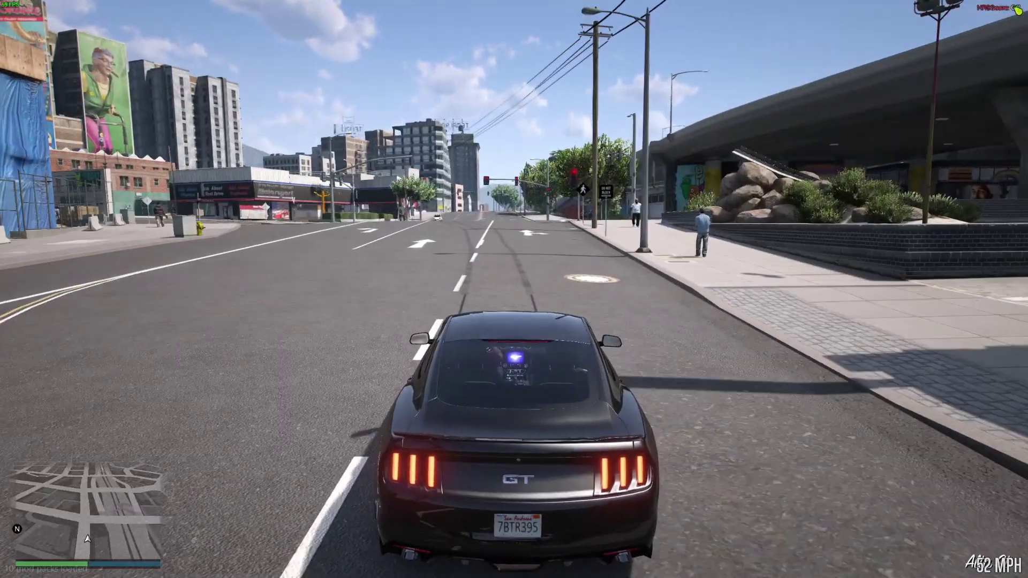
{"action": "key", "text": "s"}
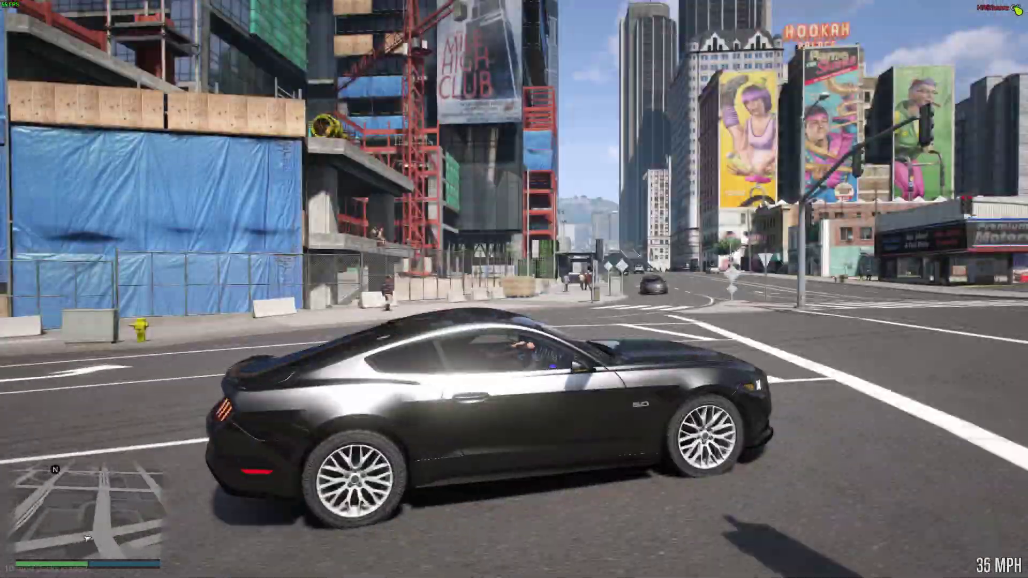
{"action": "key", "text": "a"}
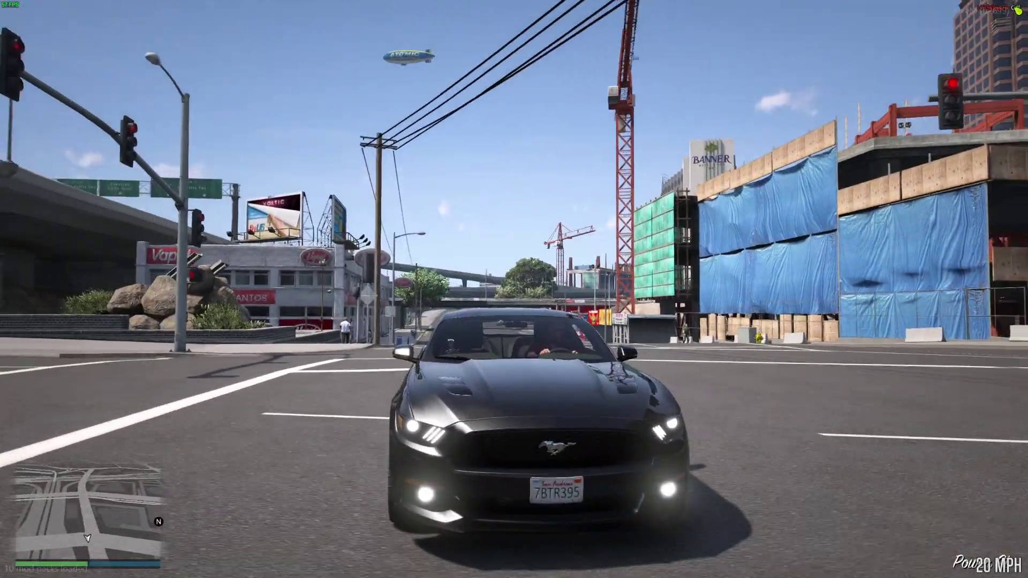
{"action": "key", "text": "s"}
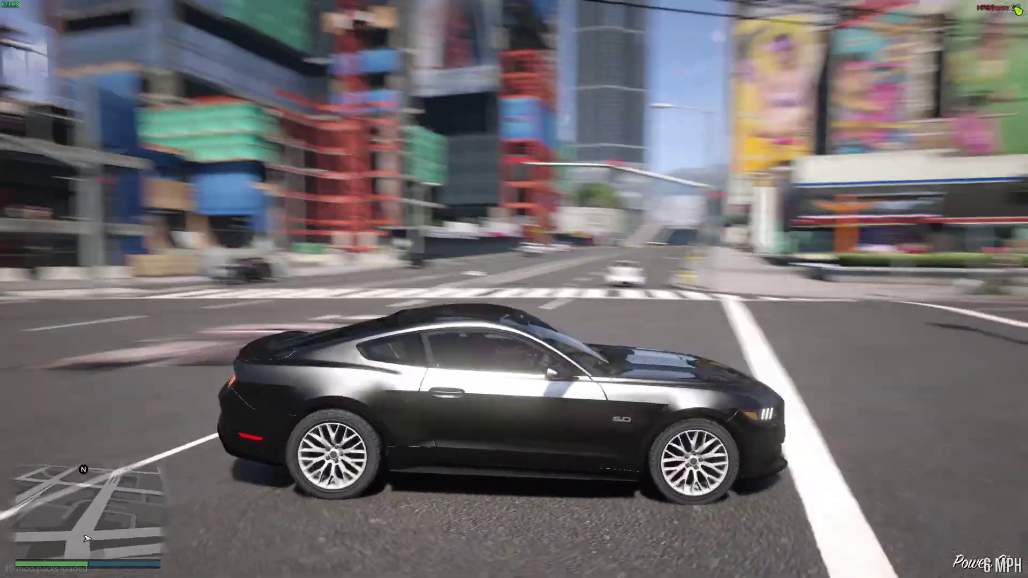